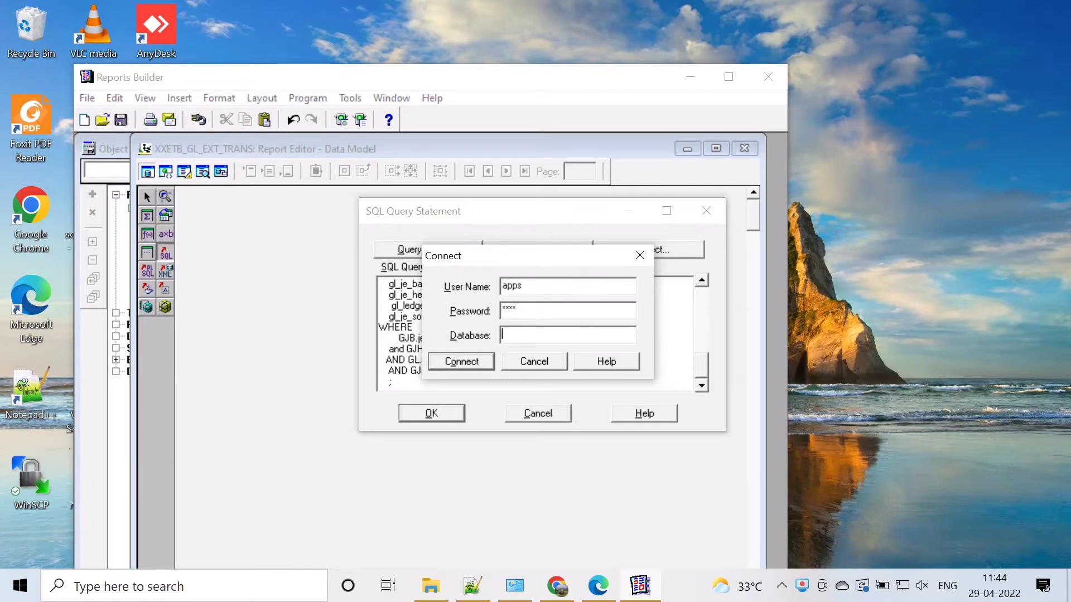
Step: Connect to the database with the entered credentials and save the XXETB_GL_EXT_TRANS report
click(452, 368)
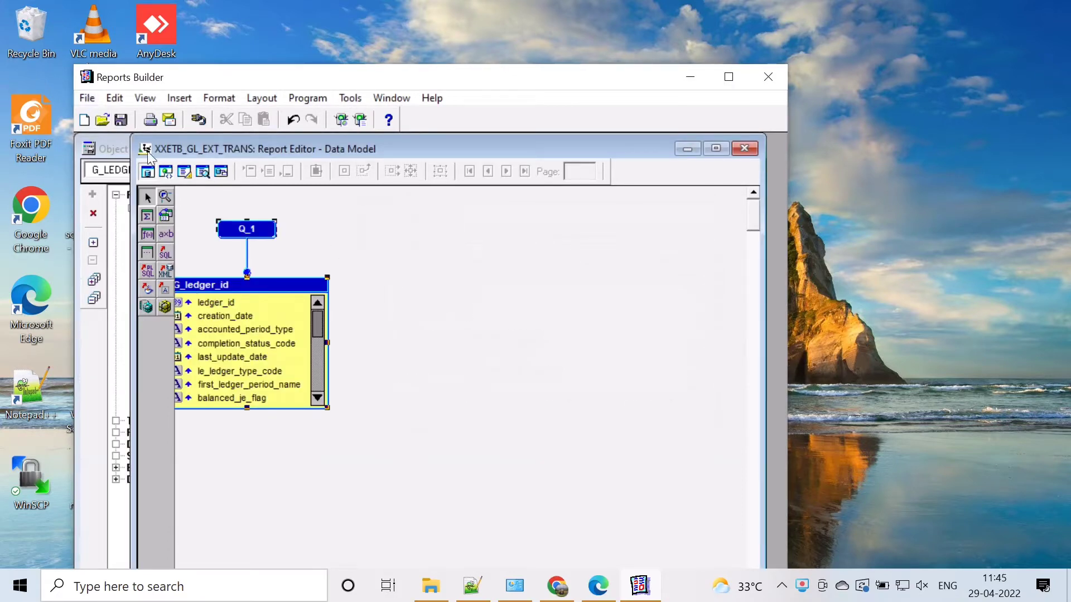
click(84, 99)
mouse_move(155, 441)
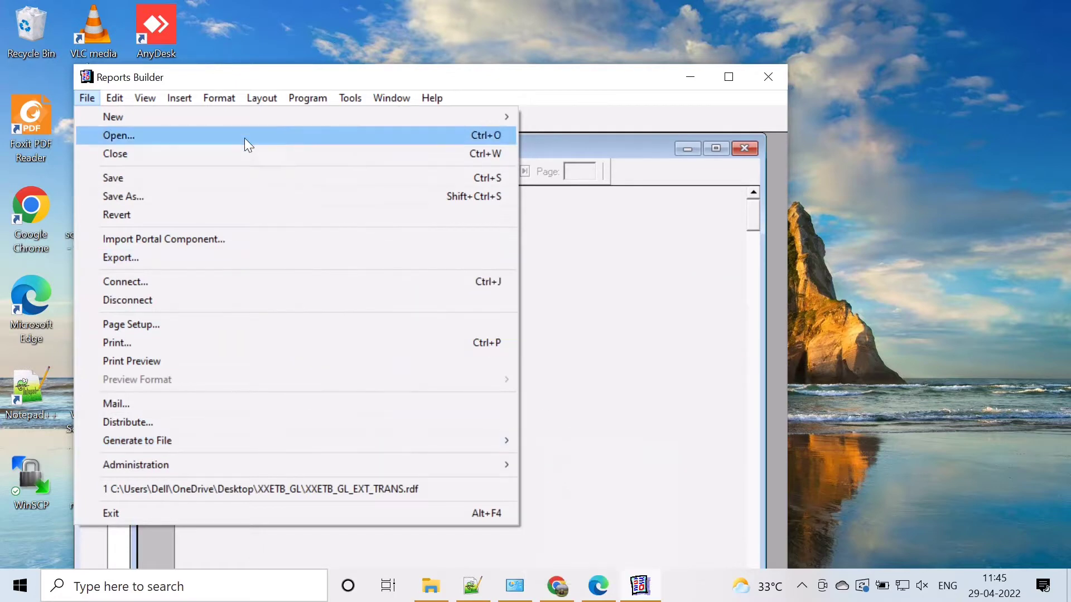
click(226, 179)
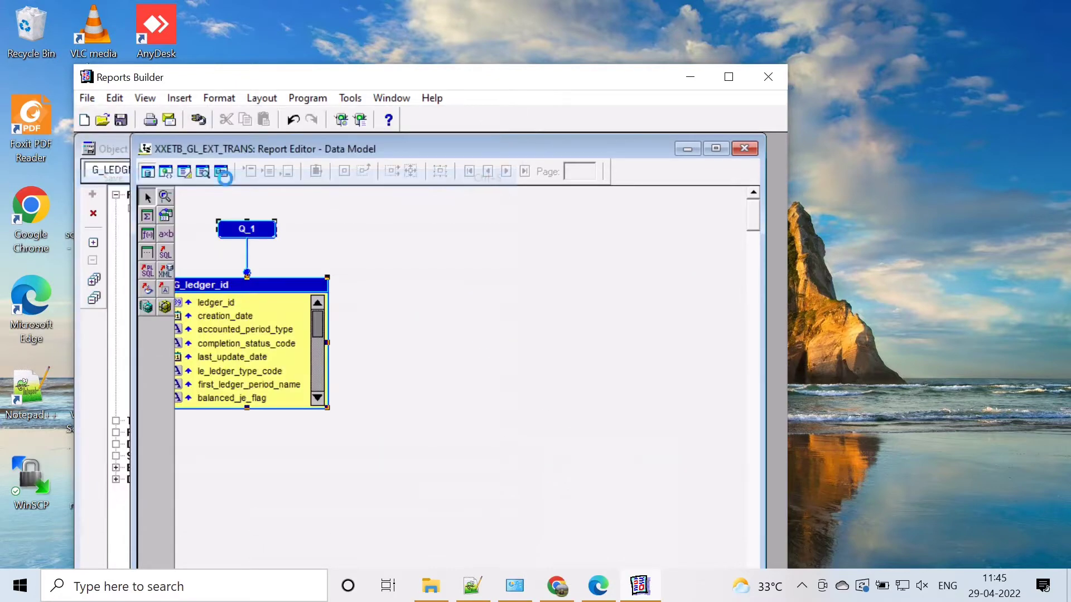
Step: Generate the report's output to an XML file named XXETB_GL_EXT_TRANS in the XXETB_GL folder
click(88, 99)
mouse_move(508, 441)
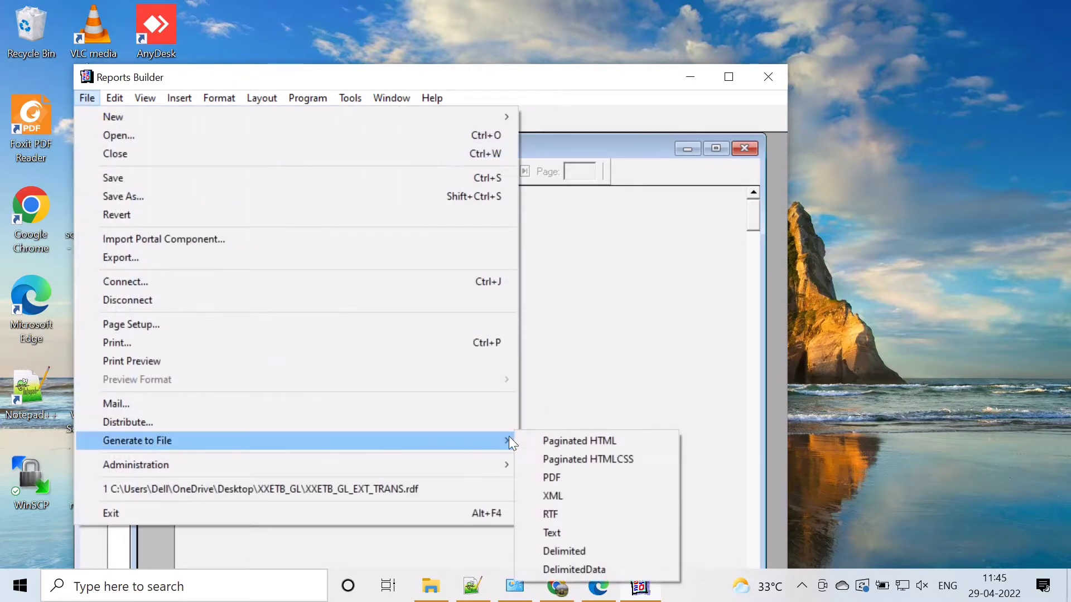
click(564, 496)
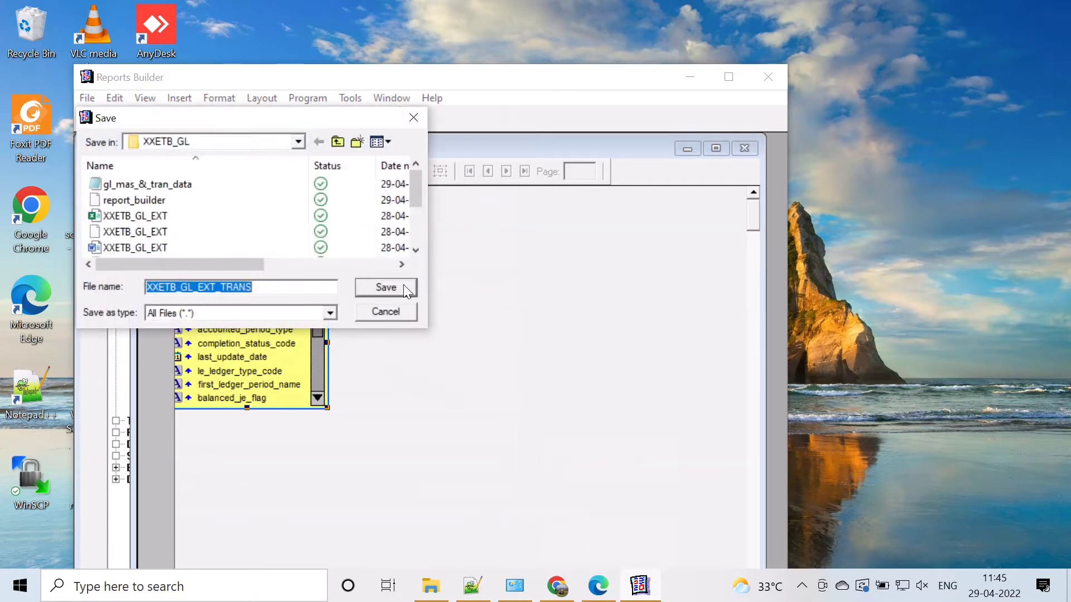
click(405, 287)
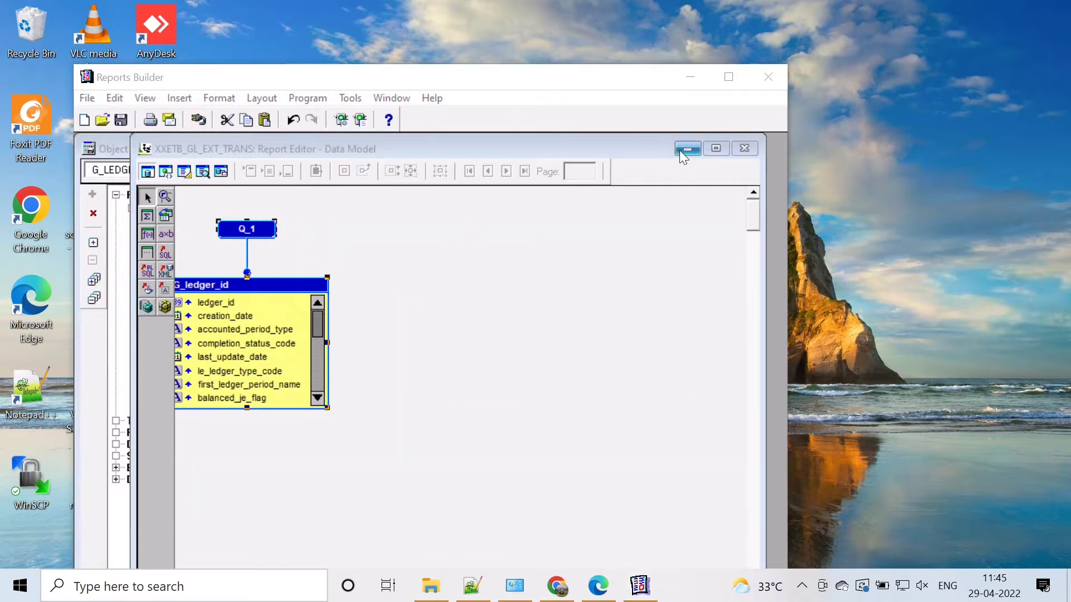
Step: Switch to WinSCP and log in to the saved office site with the account password
click(682, 150)
click(690, 78)
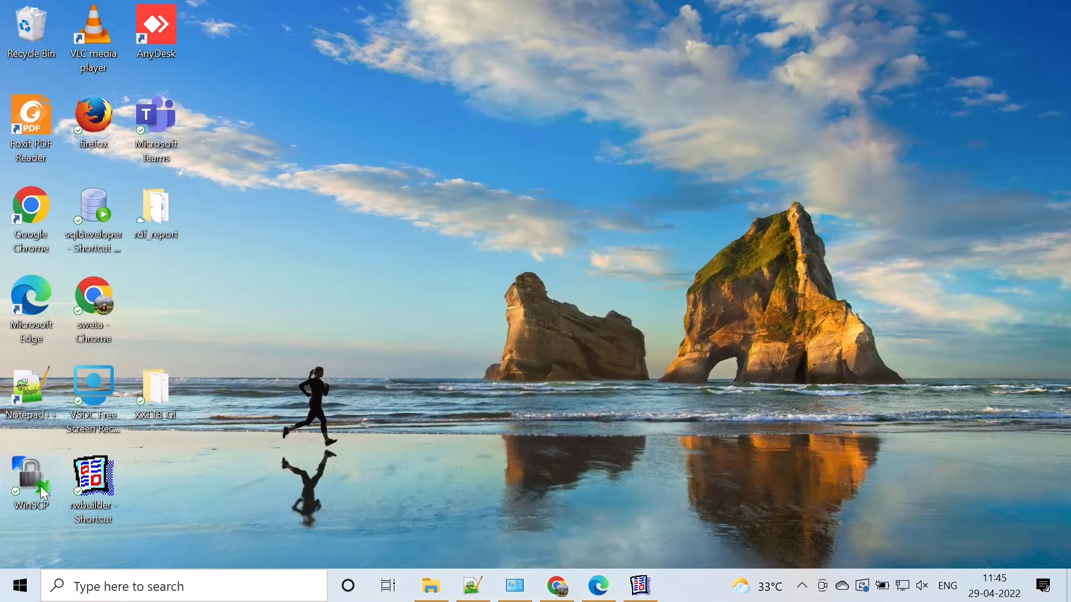
double_click(40, 487)
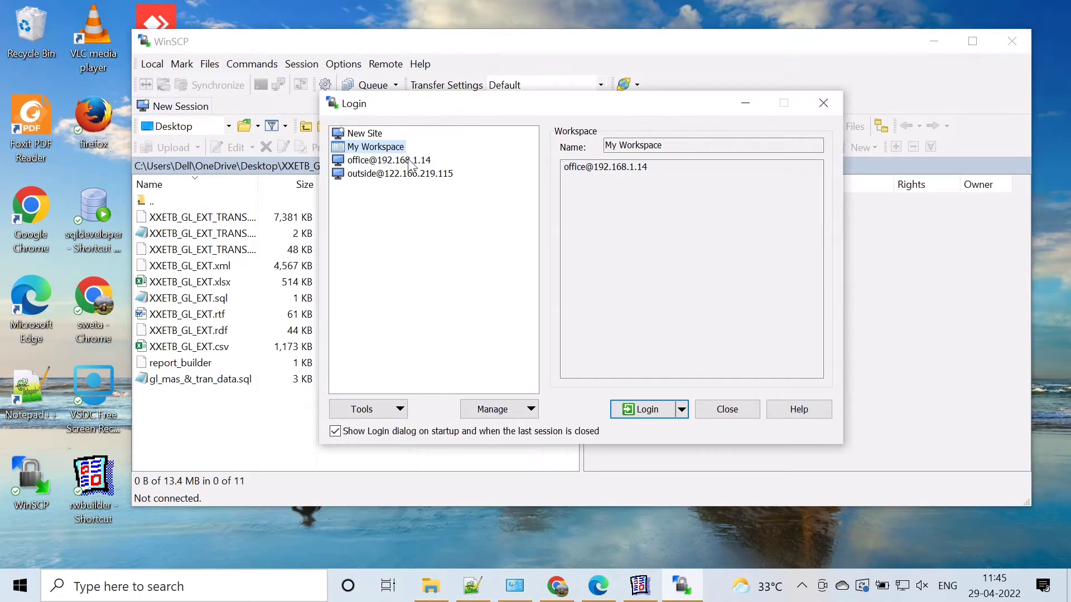
click(409, 161)
click(642, 410)
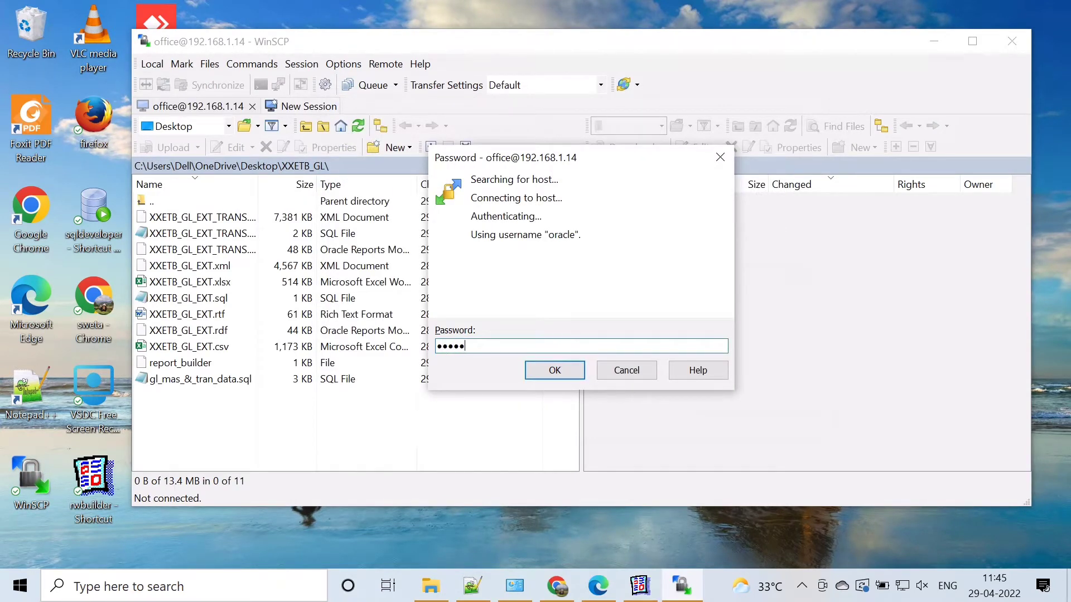
click(553, 370)
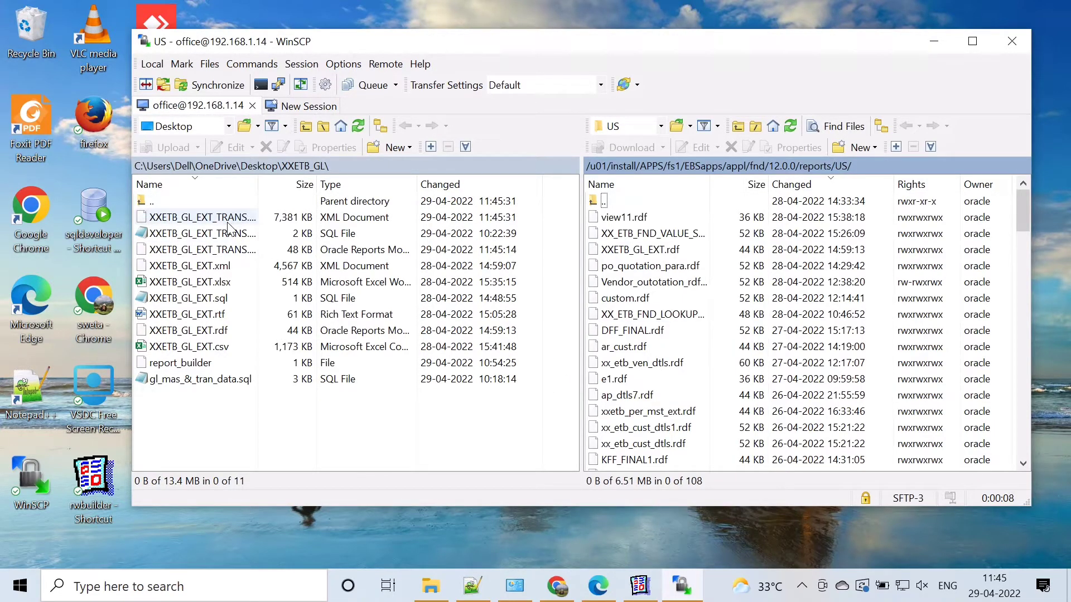
Step: Upload XXETB_GL_EXT_TRANS.rdf from the local XXETB_GL folder to the server's reports/US folder using the Default transfer settings
click(236, 250)
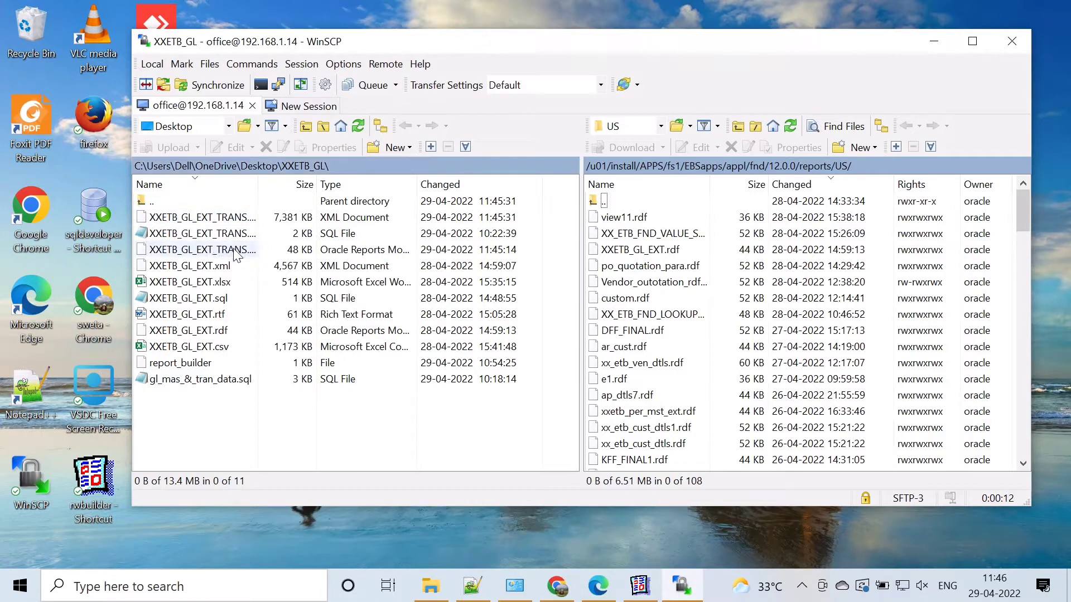
drag(267, 245, 686, 203)
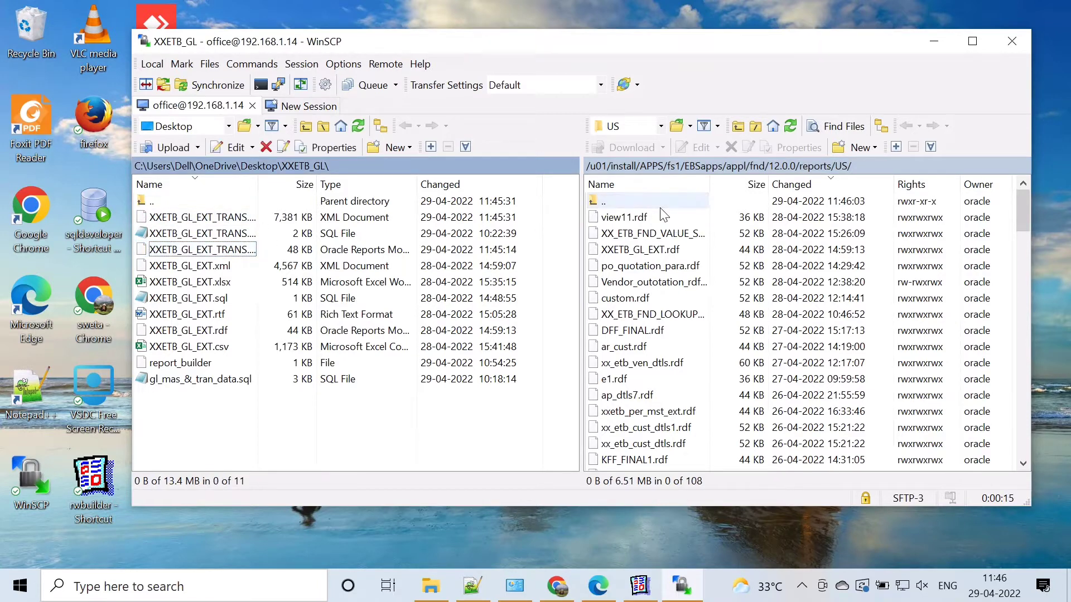
scroll(667, 232, down, 4)
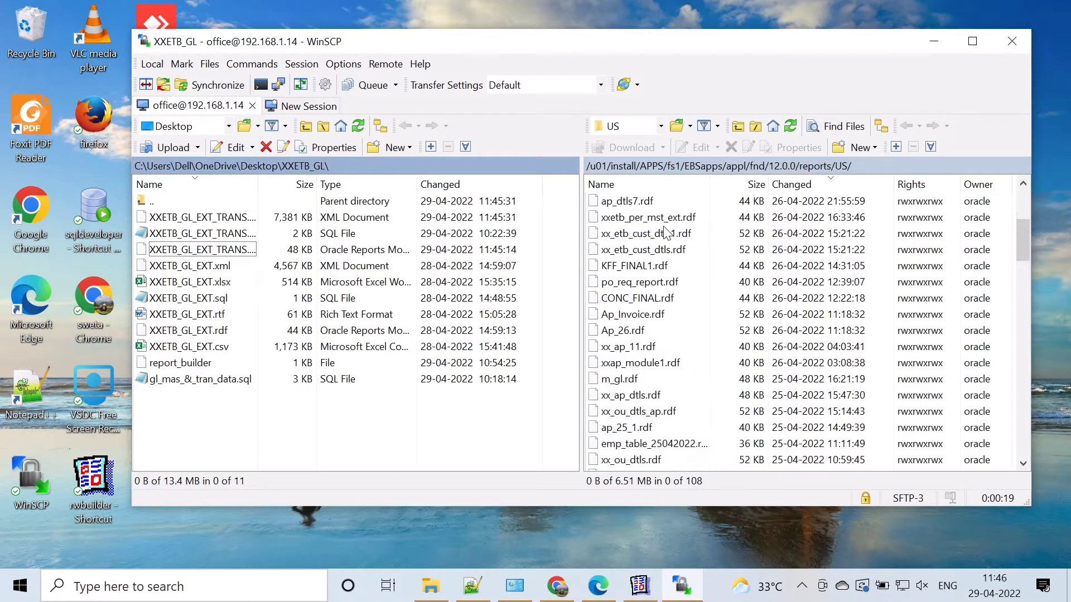
scroll(668, 231, up, 4)
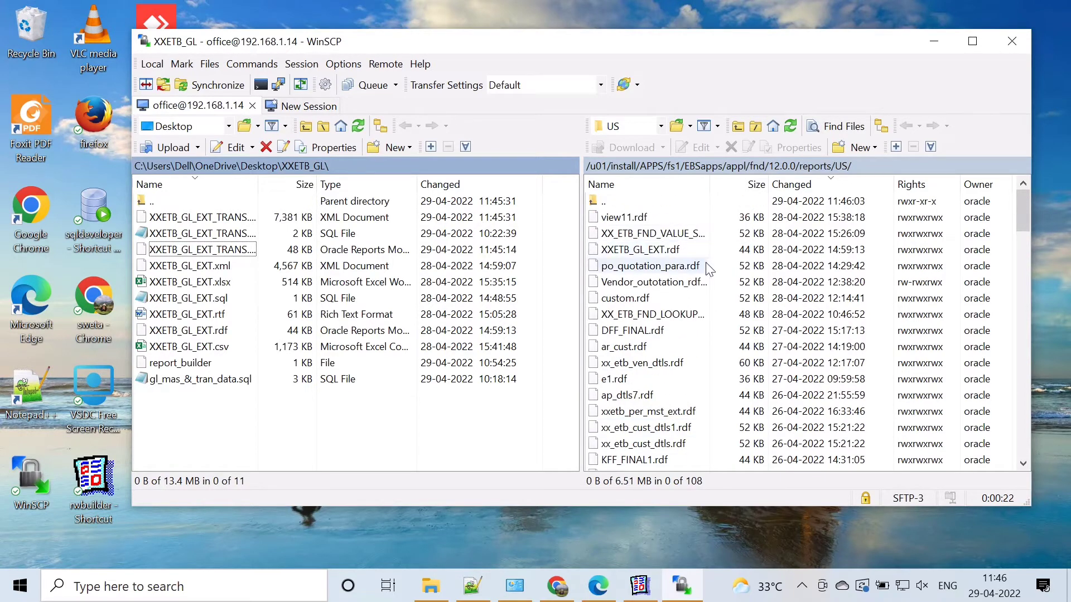
click(229, 251)
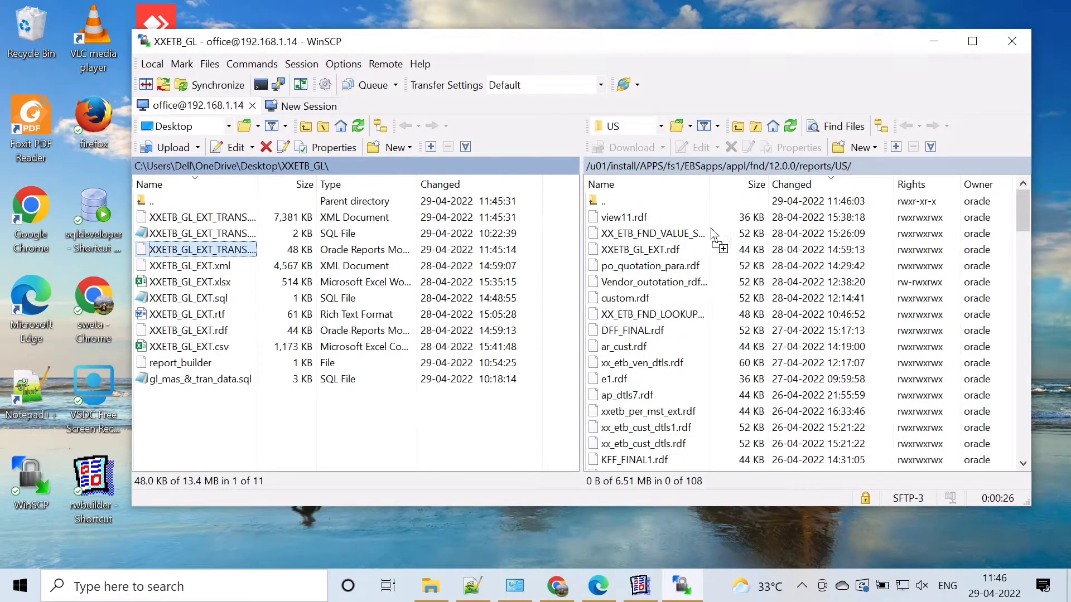
Step: Grant group and others write permission on the uploaded XXETB_GL_EXT_TRANS.rdf
click(646, 217)
right_click(647, 218)
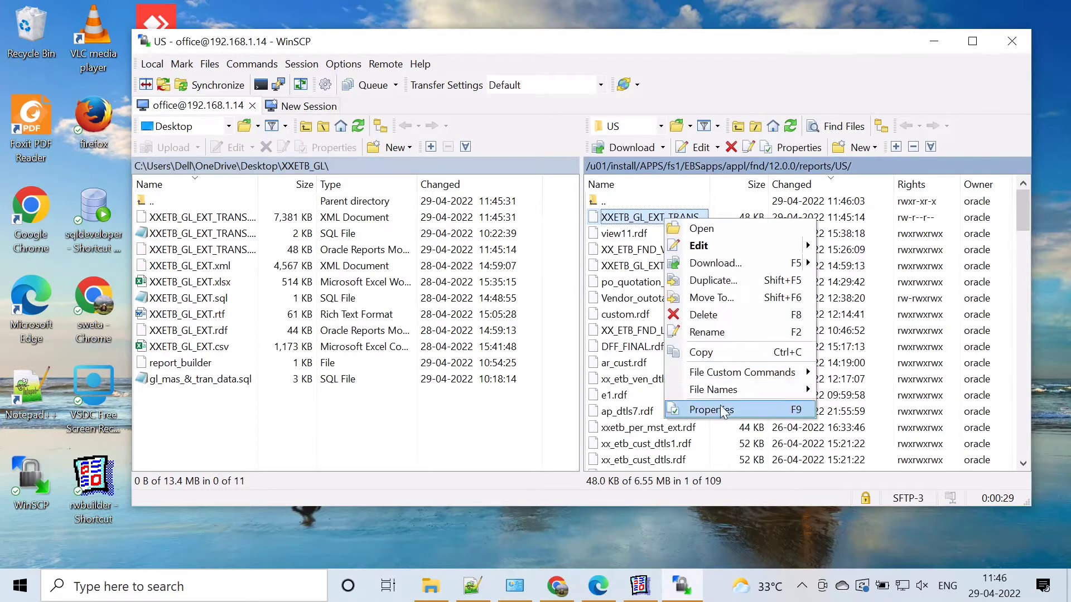
click(720, 405)
click(593, 335)
click(593, 319)
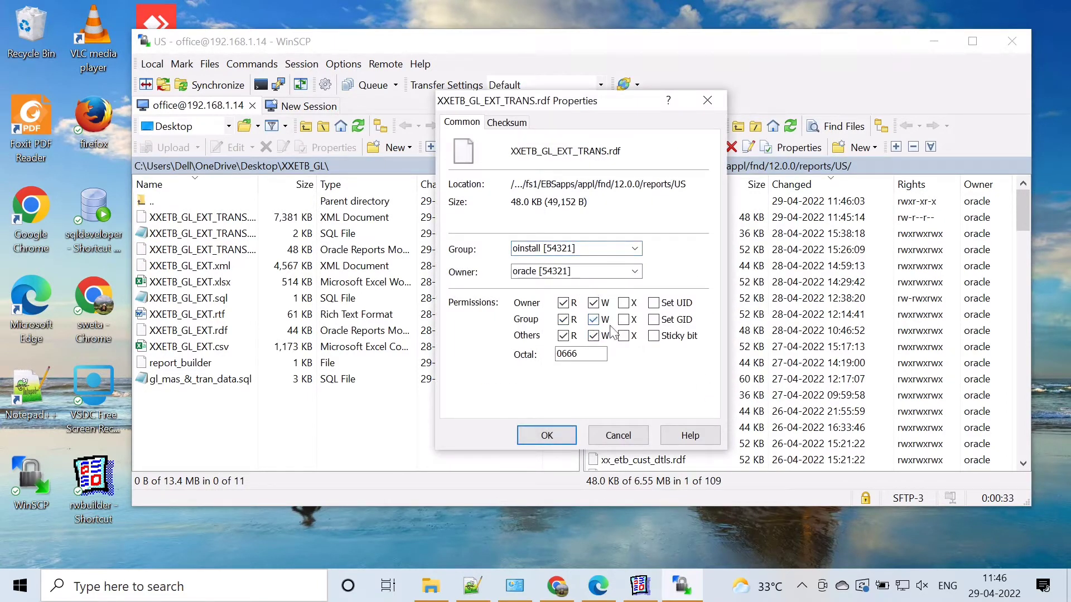
click(555, 435)
Step: Delete XXETB_GL_EXT_TRANS.rdf from the server's reports/US folder
click(630, 217)
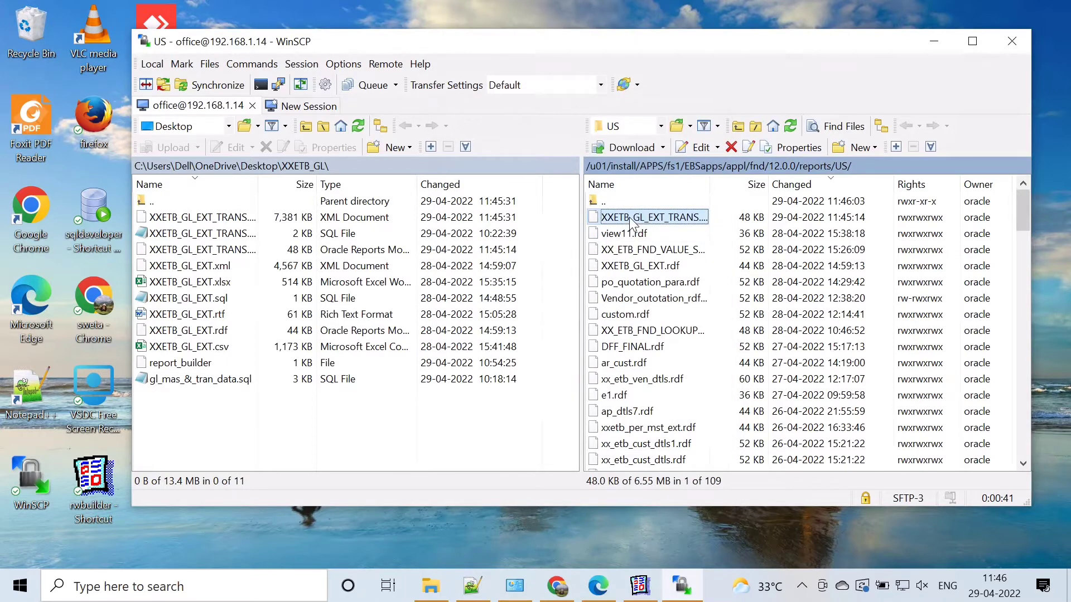
right_click(630, 217)
click(655, 314)
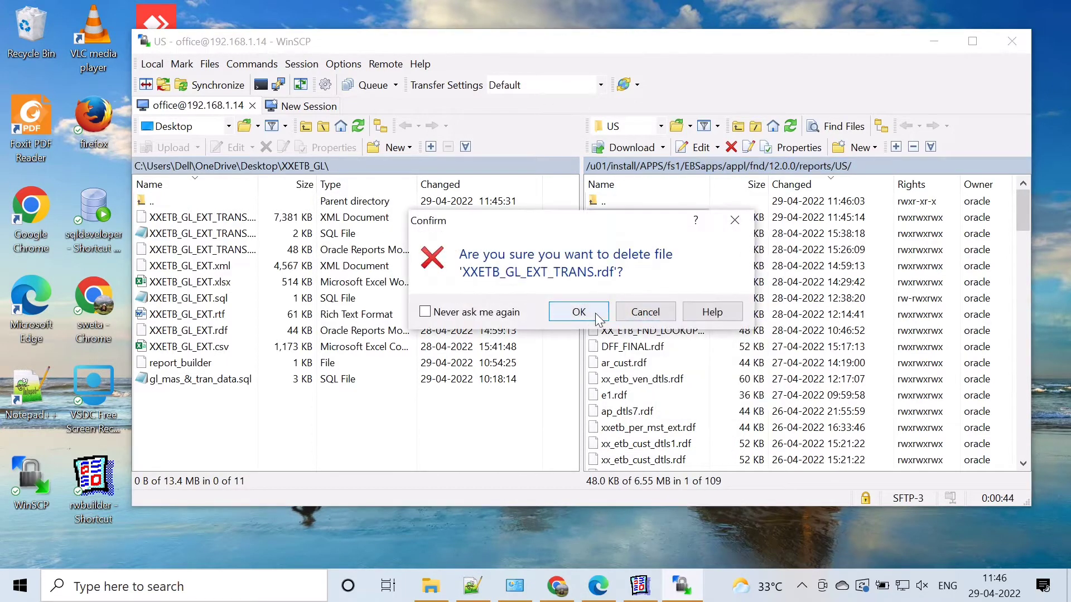
click(579, 312)
Step: Set the transfer settings to Binary and upload XXETB_GL_EXT_TRANS.rdf to the server's reports/US folder
click(601, 85)
click(557, 133)
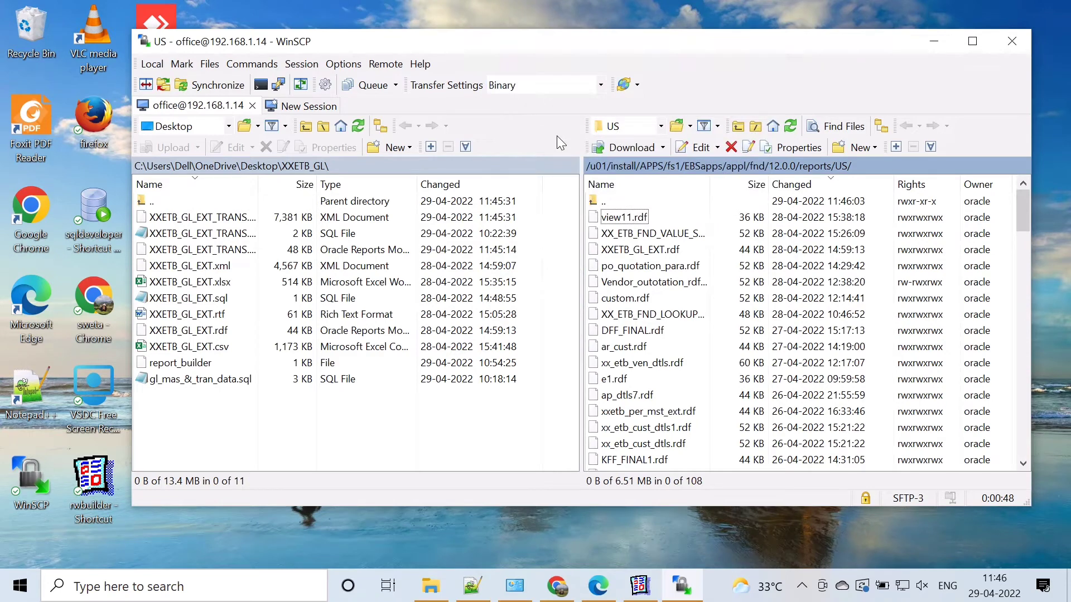
drag(195, 249, 672, 224)
Step: Set the uploaded XXETB_GL_EXT_TRANS.rdf permissions to 0777, giving owner, group and others read, write and execute rights
right_click(660, 201)
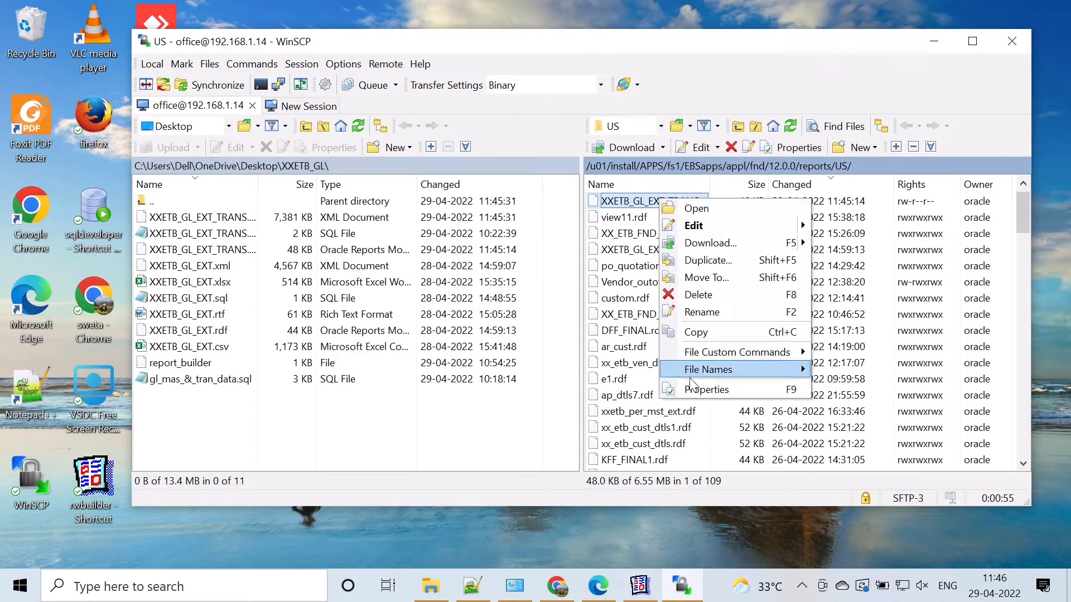
click(704, 389)
click(593, 319)
click(593, 335)
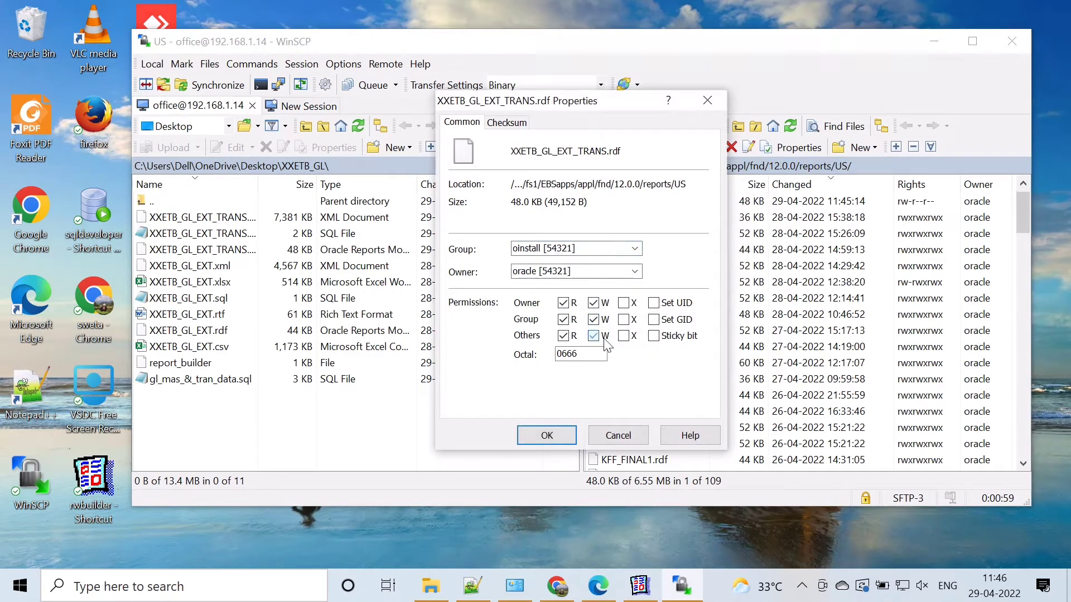
click(547, 435)
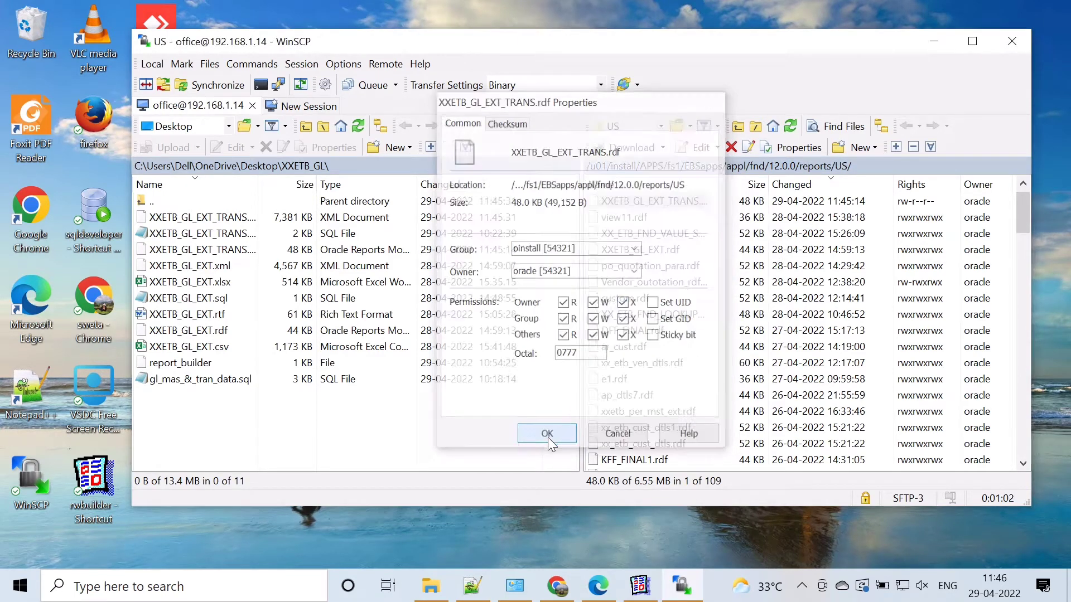
Step: Switch to Word and create a new blank document
click(934, 41)
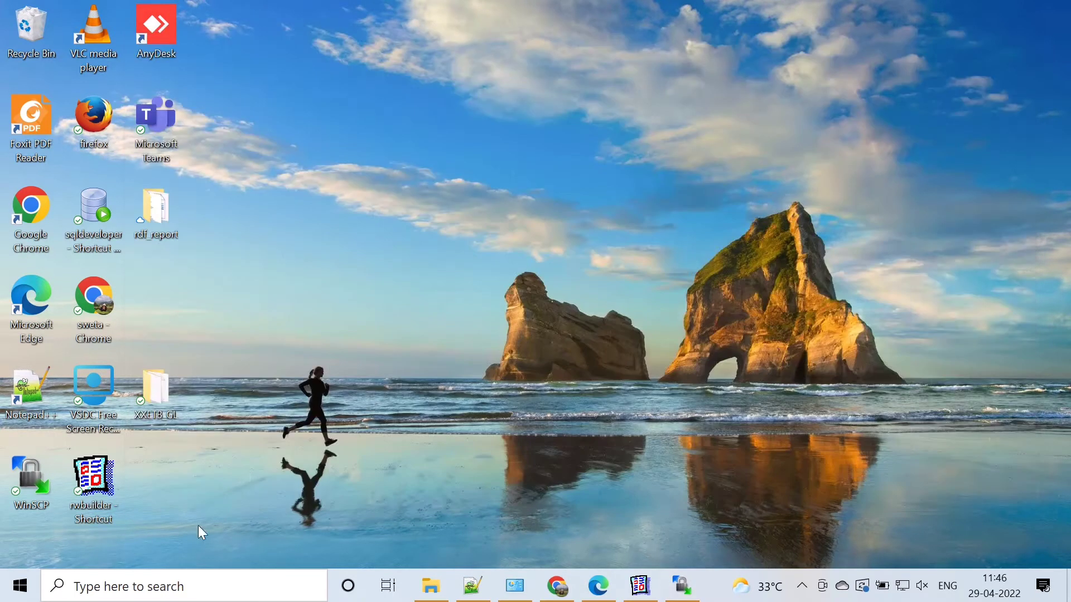
click(169, 595)
text(word)
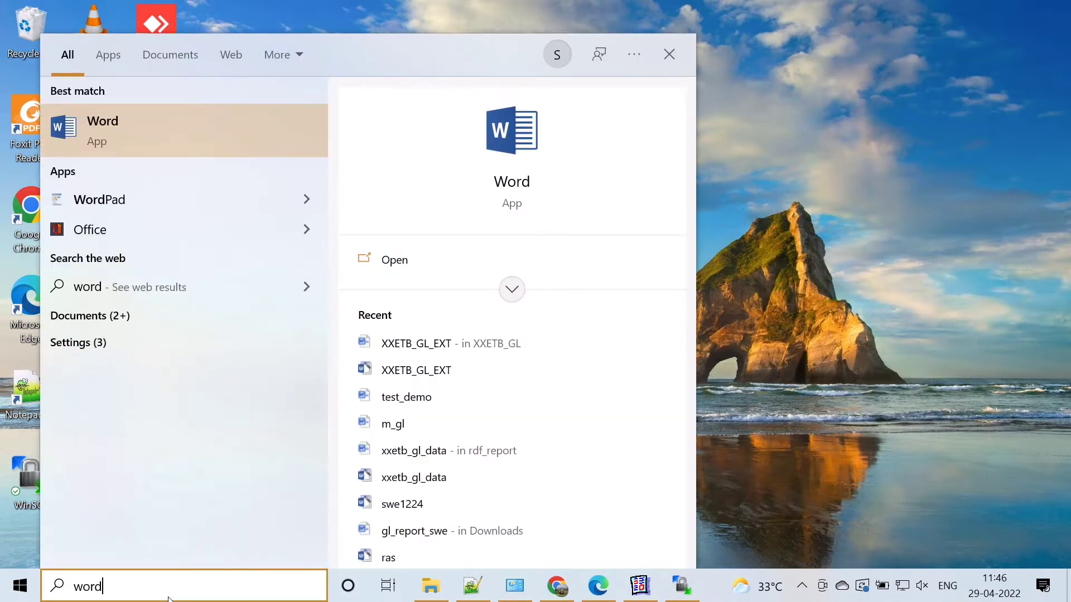
click(417, 260)
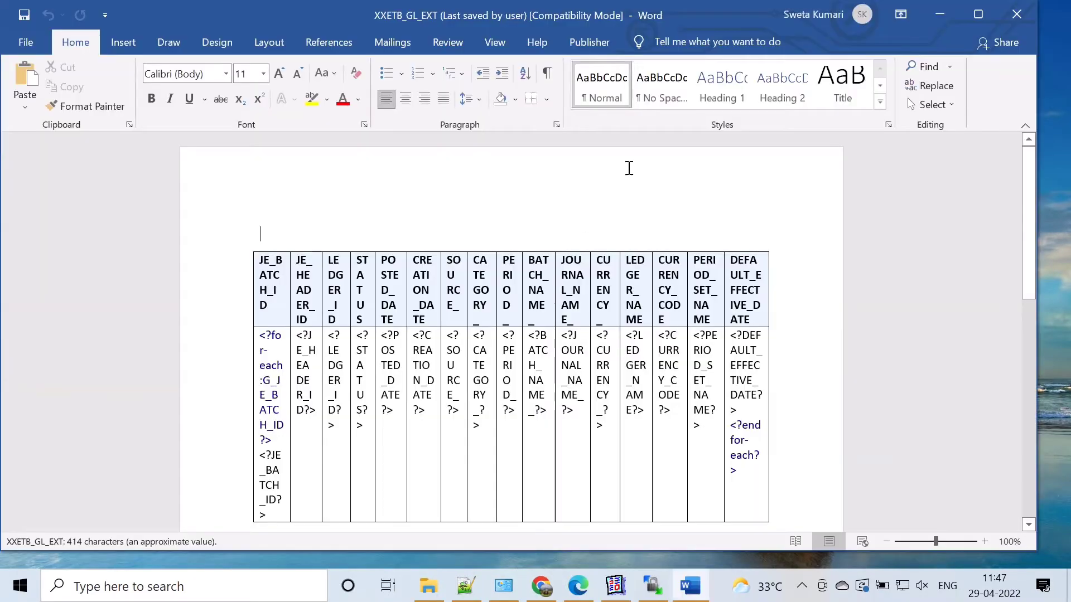
click(25, 43)
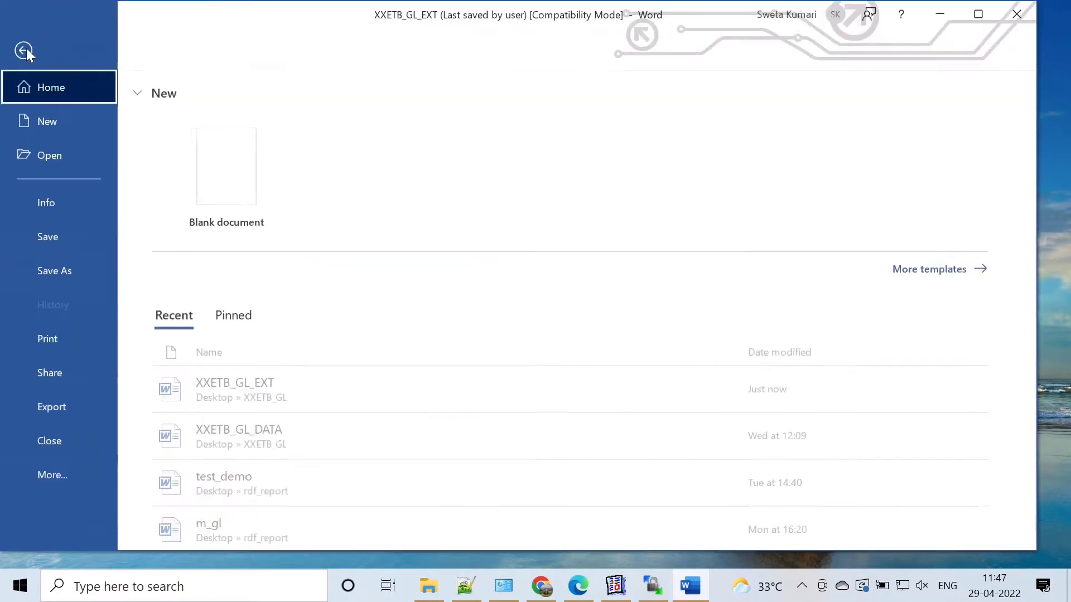
click(263, 150)
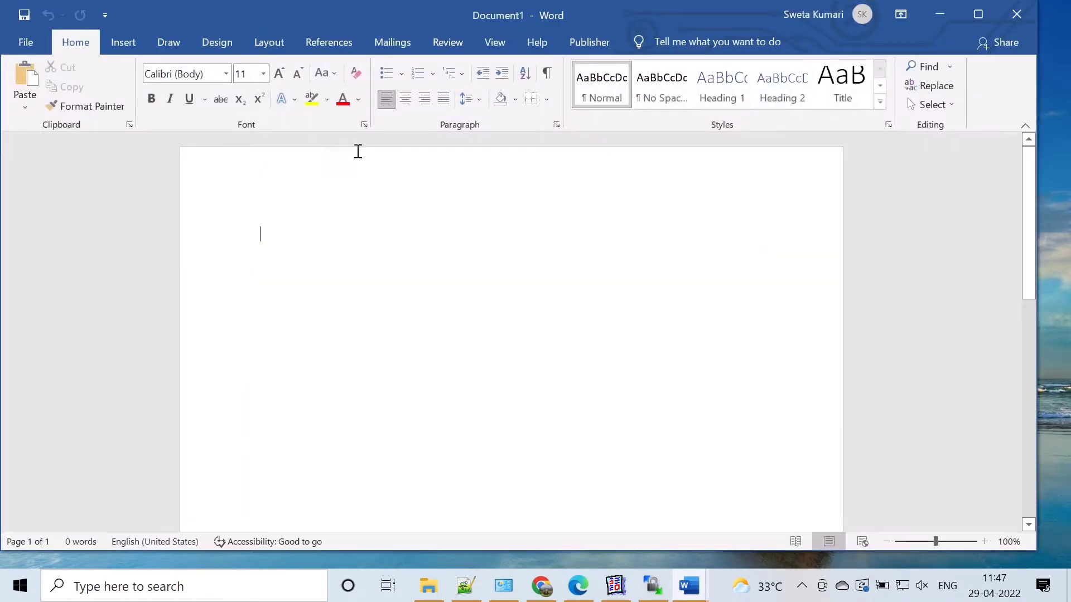
Step: Save the blank document as XXETB_GL_EXT_TRANS in Rich Text Format in the XXETB_GL folder
click(27, 45)
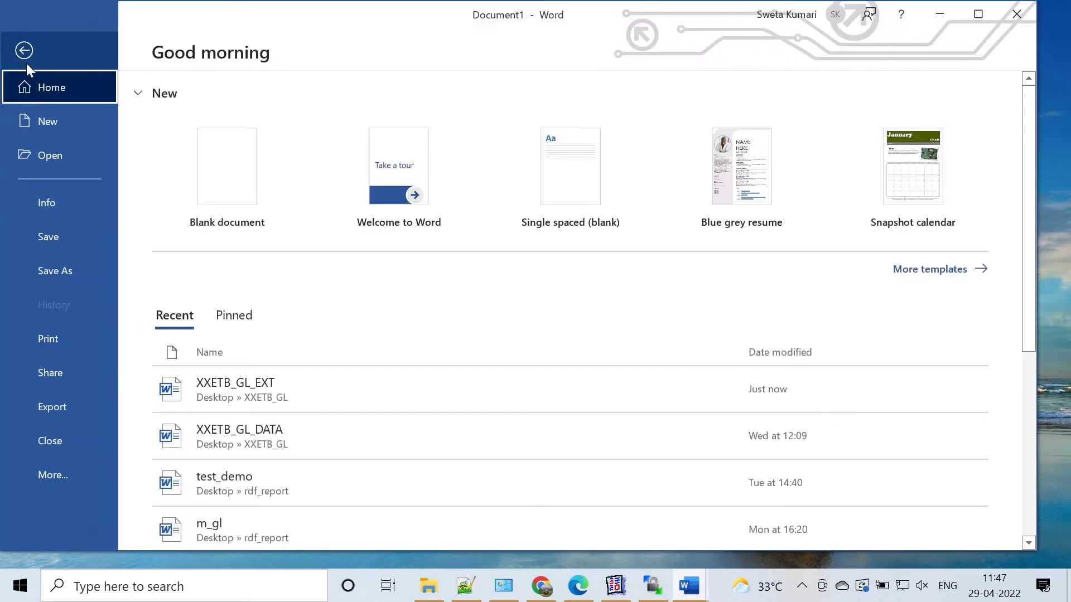
click(50, 235)
click(524, 184)
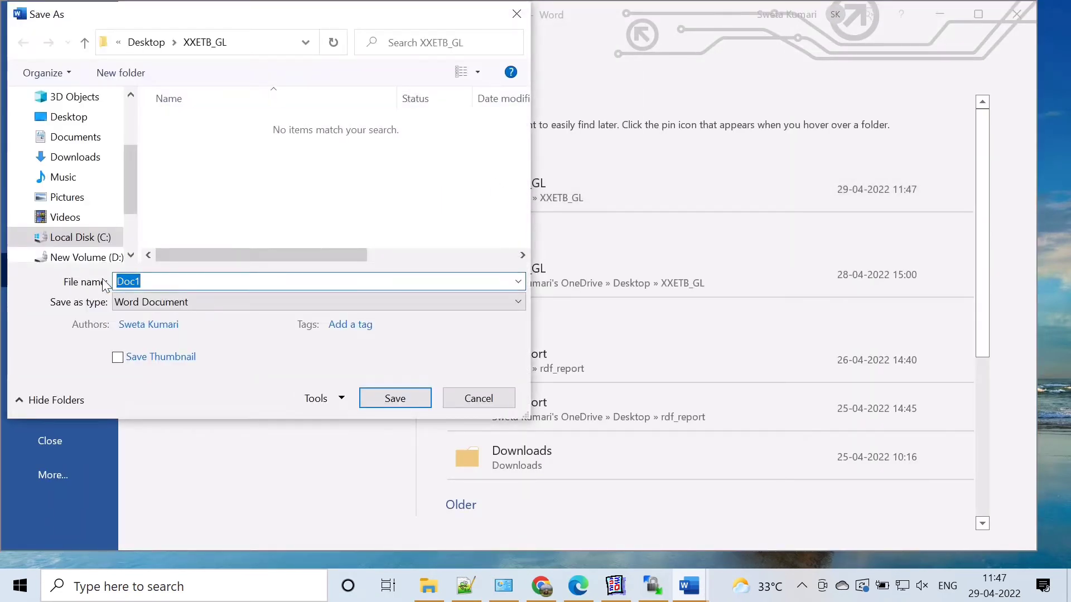
text(XXETB_GL_)
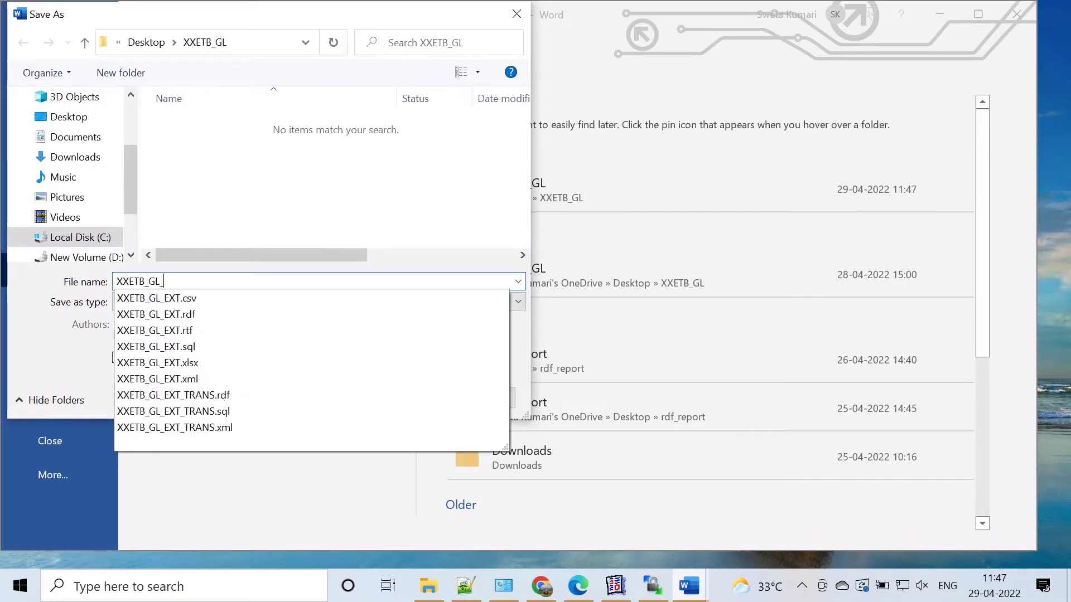
text(EXT_TRANS)
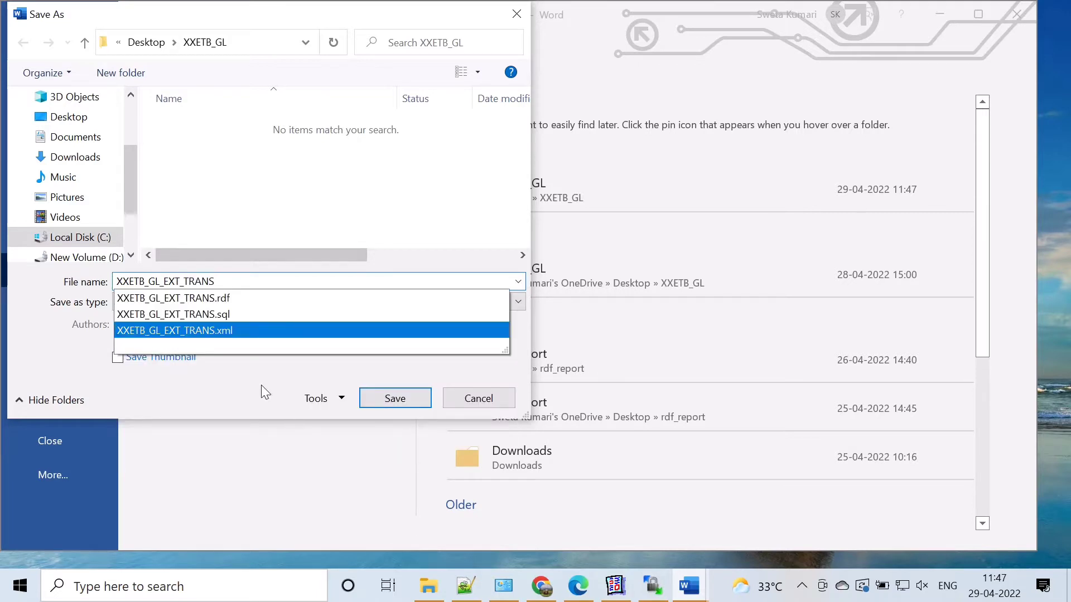
click(459, 284)
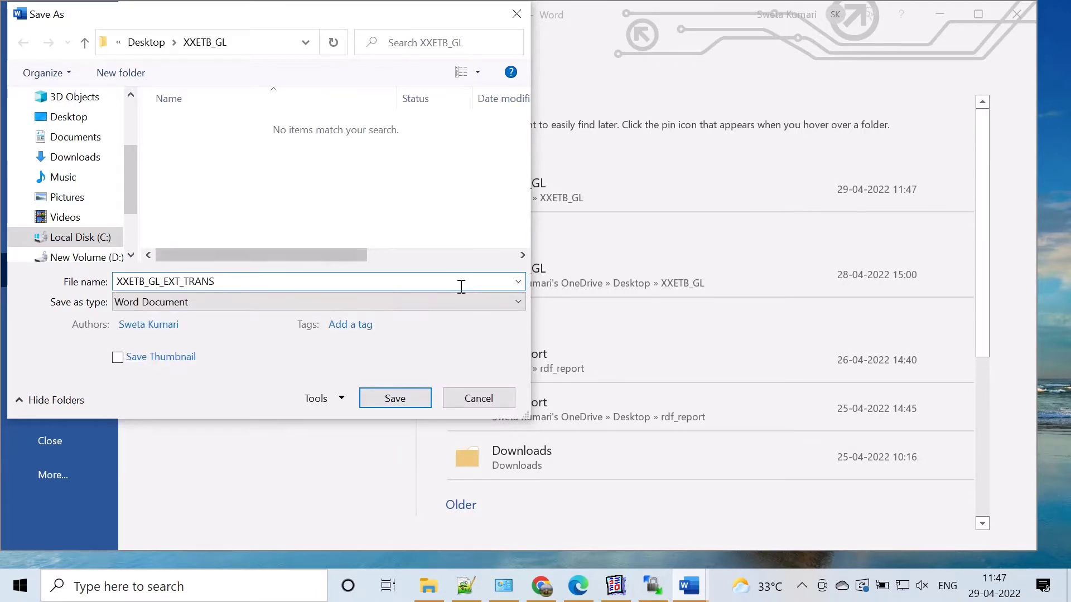
click(464, 299)
click(178, 472)
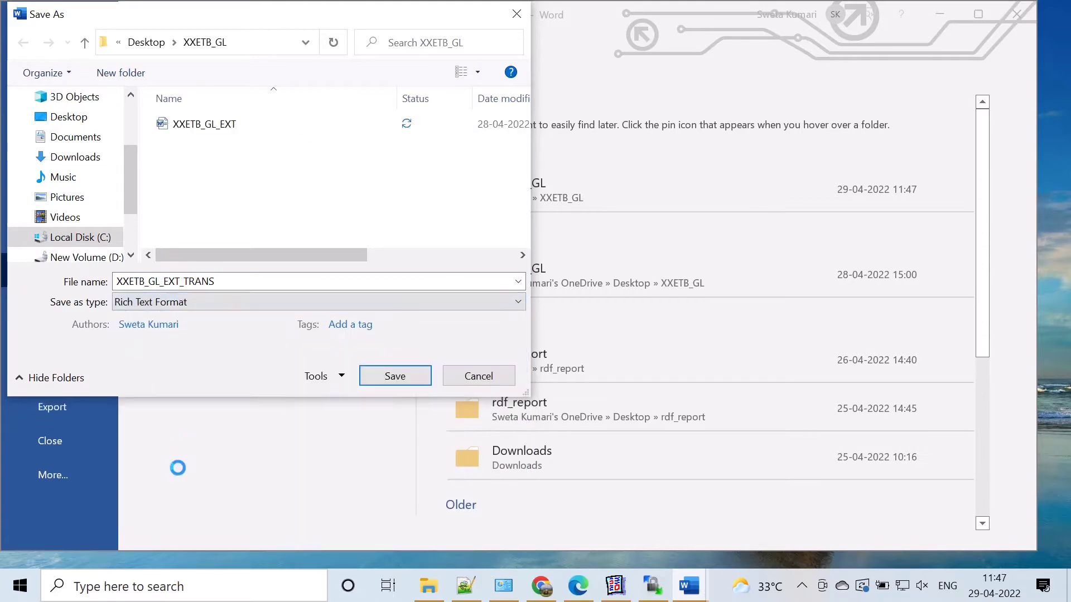
click(394, 376)
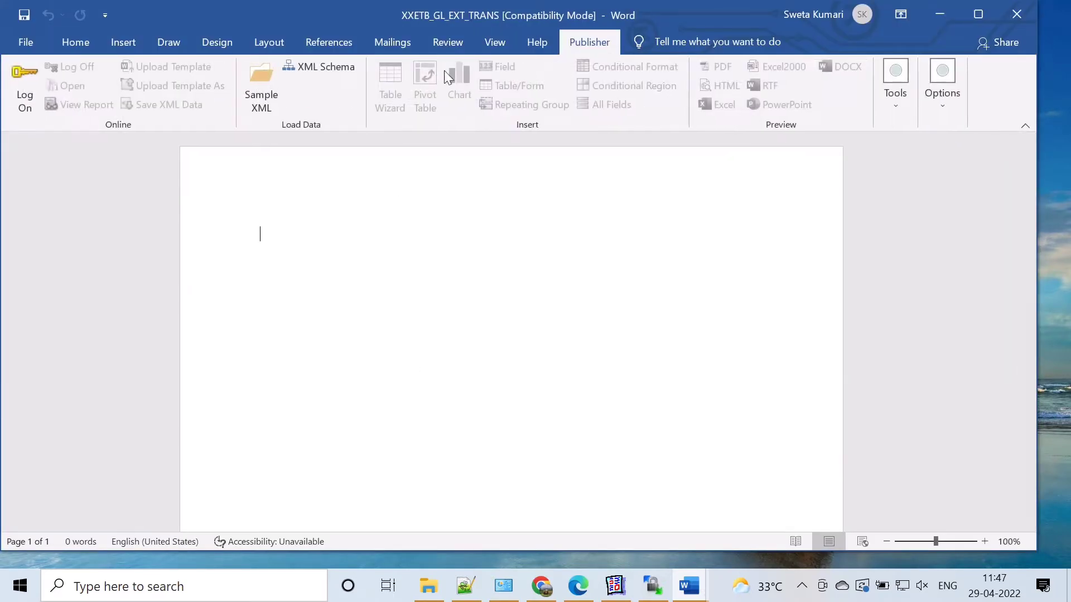
Step: Load the XXETB_GL_EXT_TRANS XML file from the XXETB_GL folder as the template's sample data
click(258, 101)
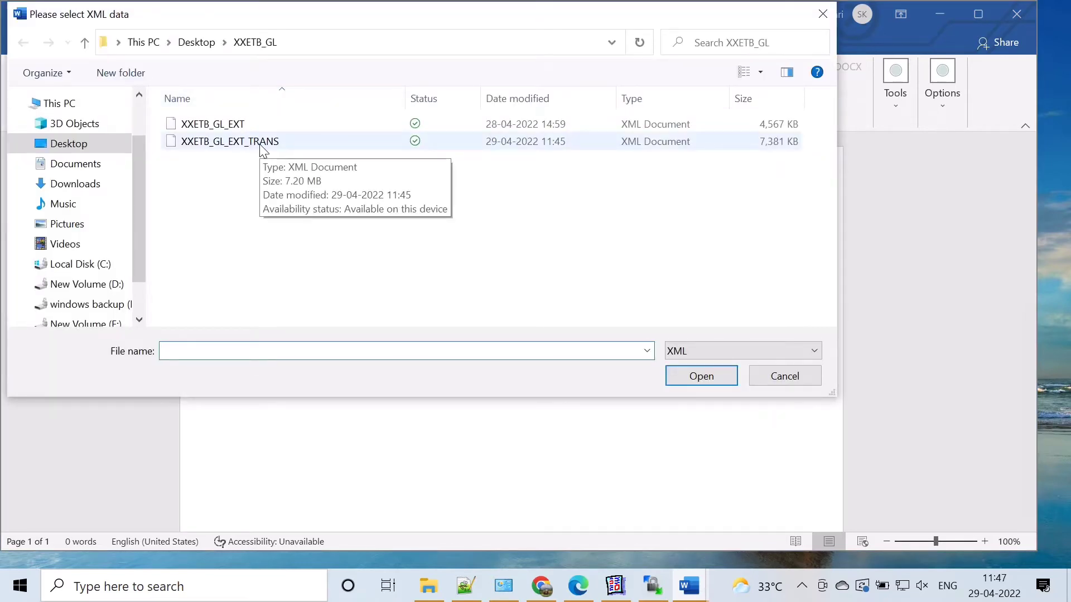
click(263, 147)
click(704, 375)
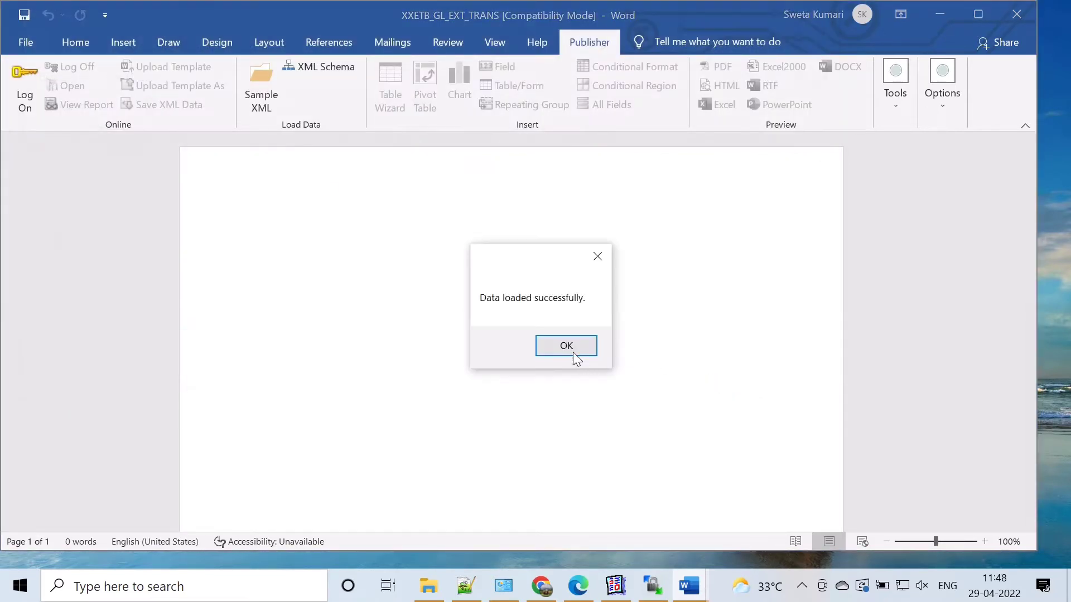
click(572, 353)
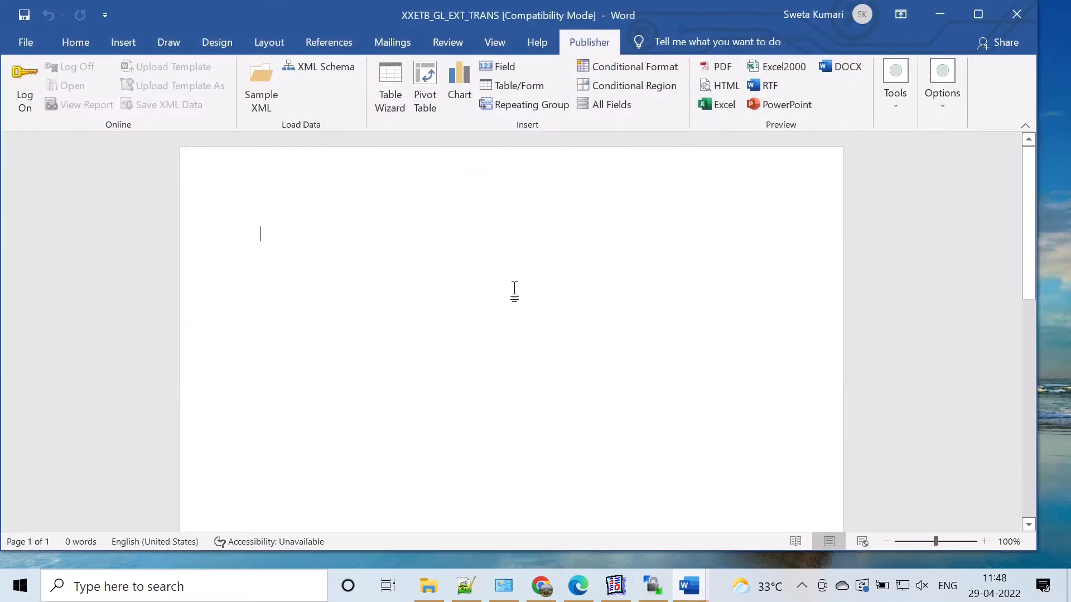
Step: Insert a report table with the Table Wizard, using the Table format and all available fields, without grouping or sorting
click(393, 104)
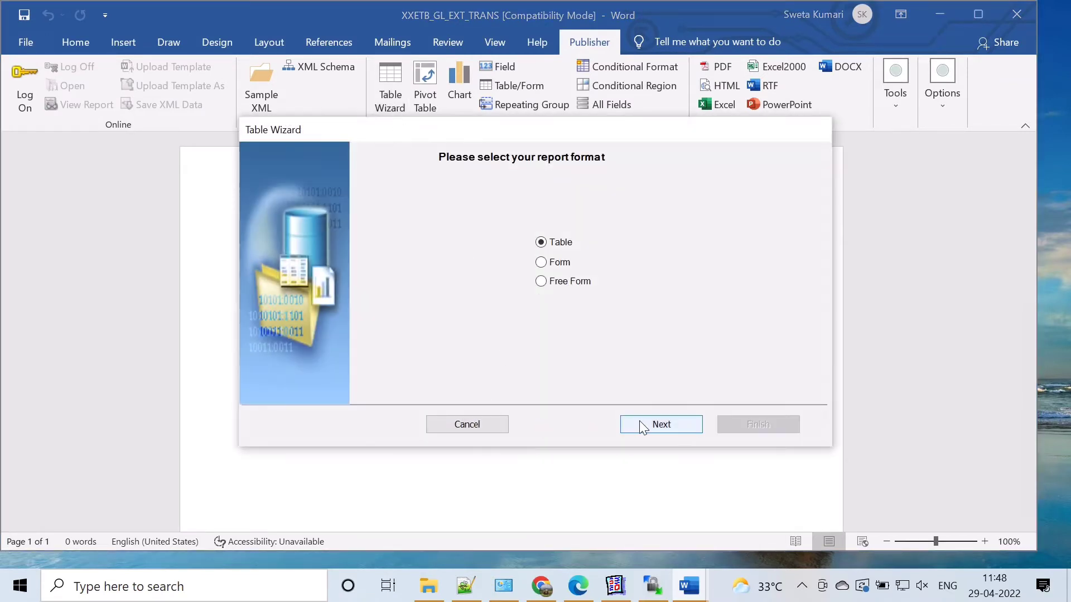
click(641, 424)
click(690, 428)
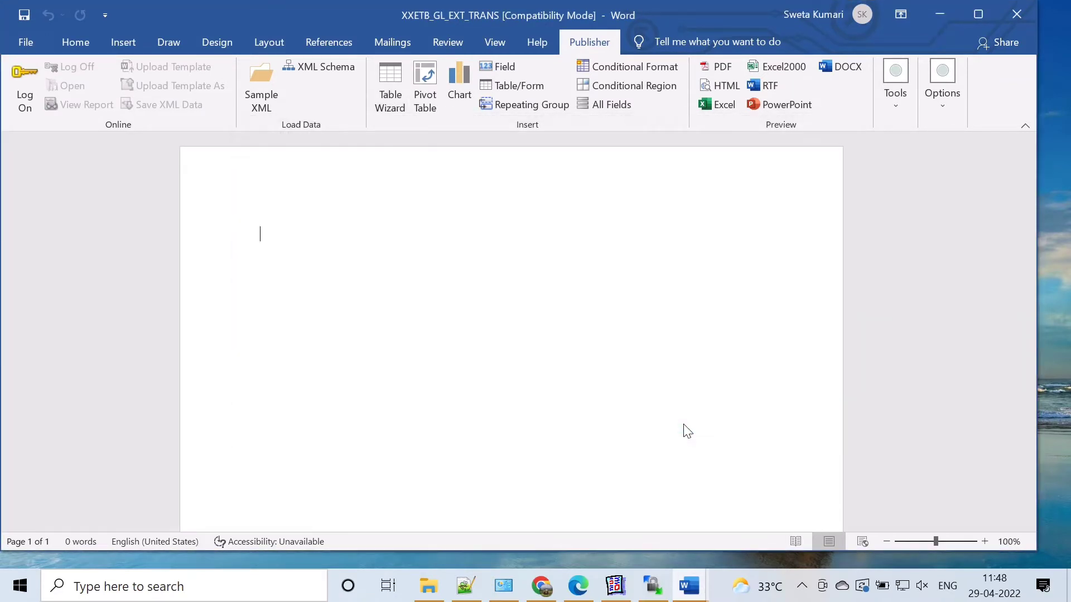
click(570, 265)
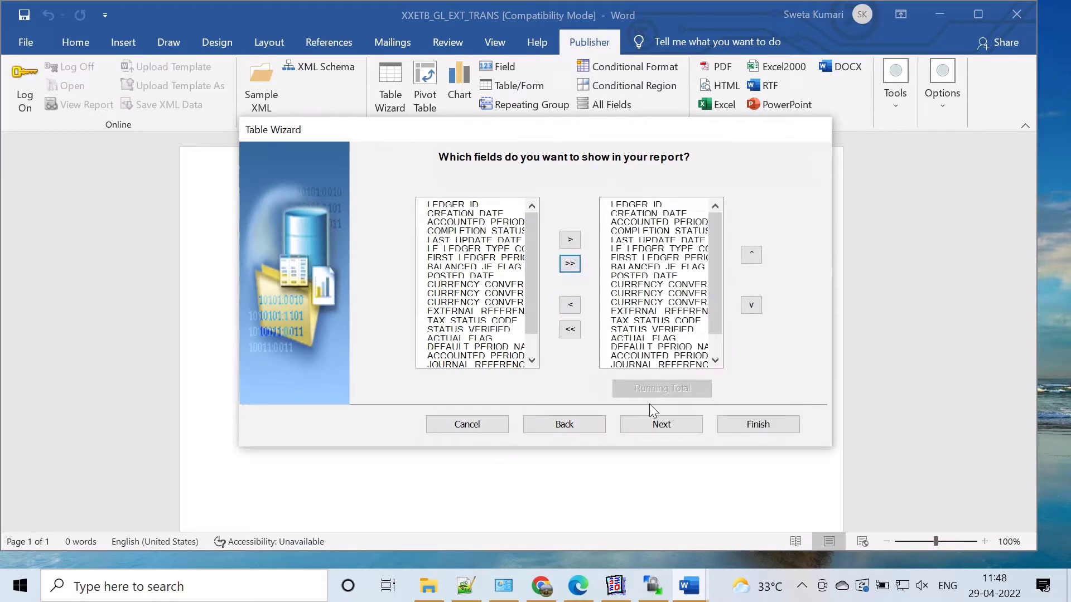
click(664, 425)
click(692, 423)
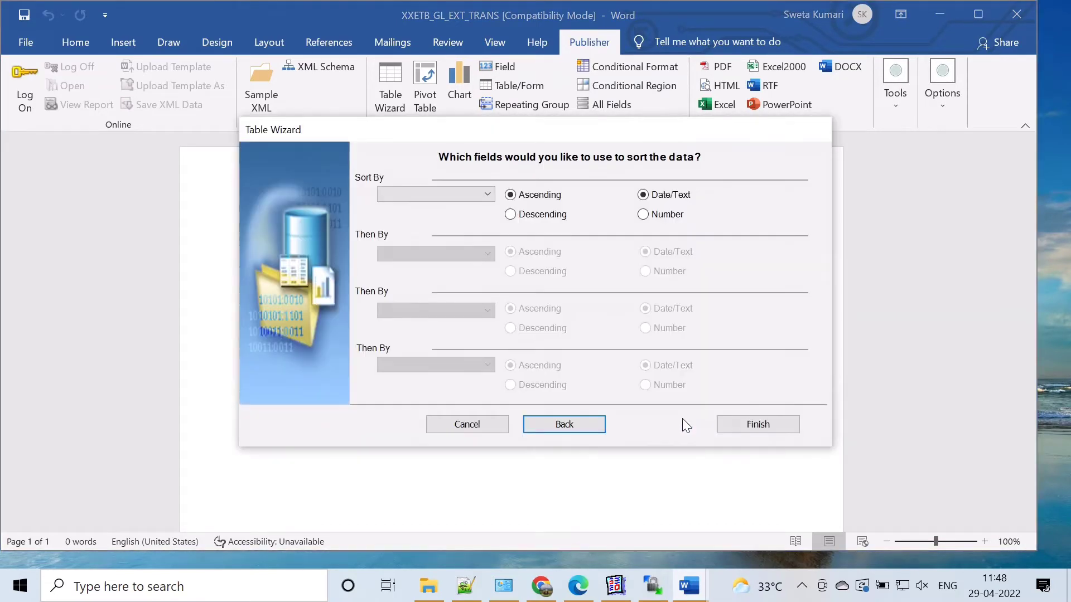
click(754, 425)
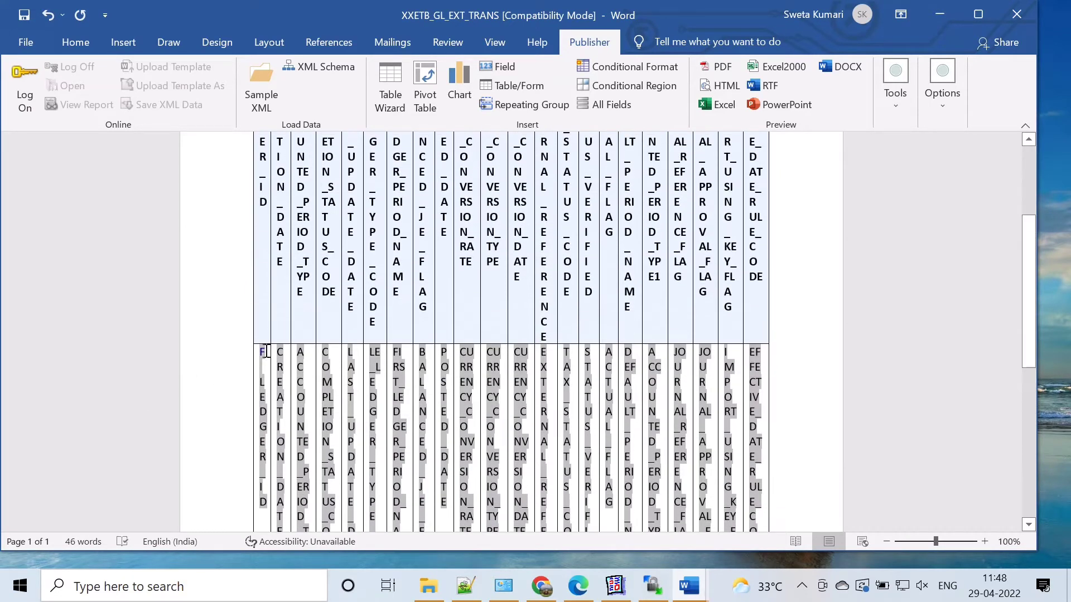
Step: Replace the F loop field in the LEDGER_ID column with its own BI Publisher code, <?for-each:G_LEDGER_ID?>, as plain text
right_click(261, 352)
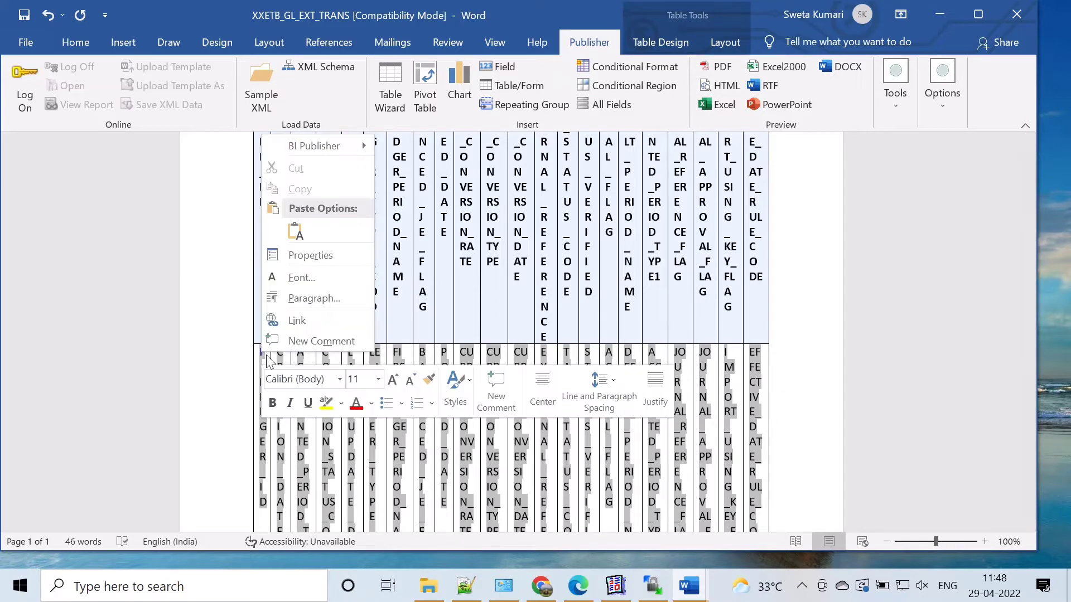
mouse_move(334, 146)
click(422, 149)
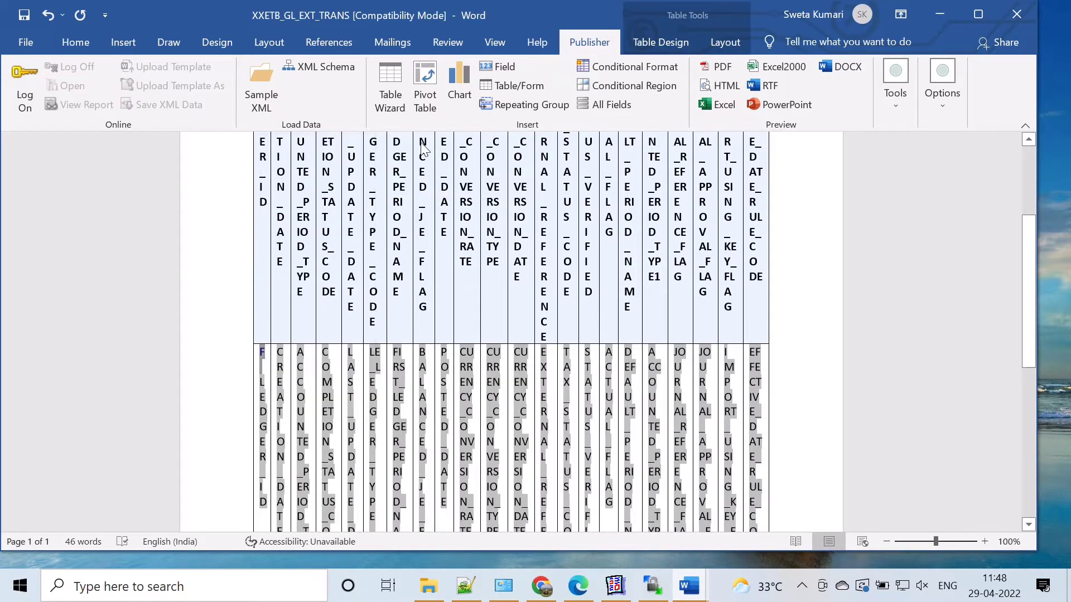
click(157, 78)
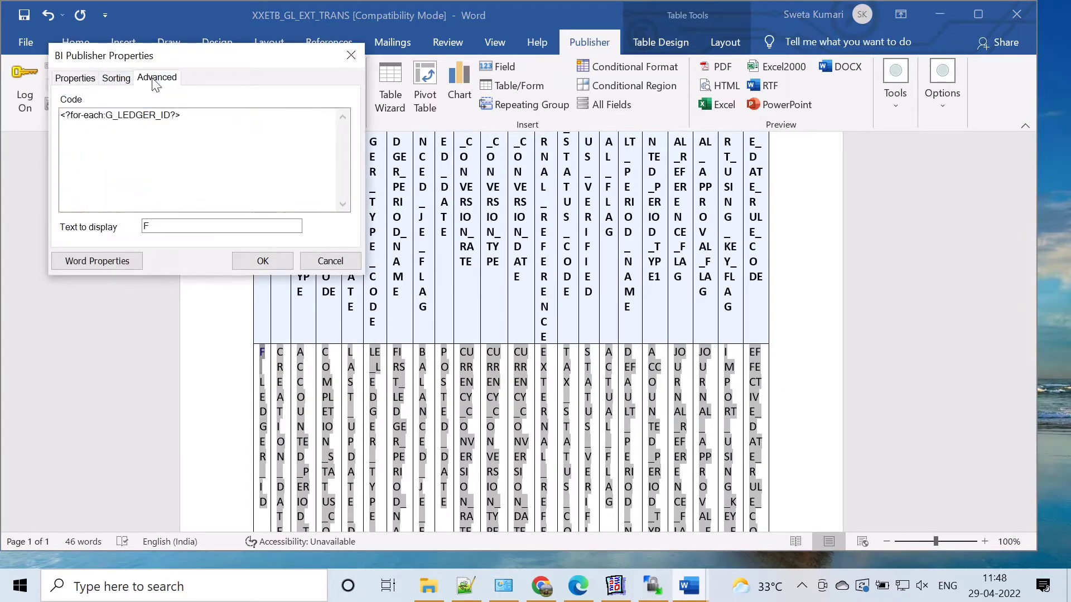
drag(187, 118, 47, 121)
key(ctrl+c)
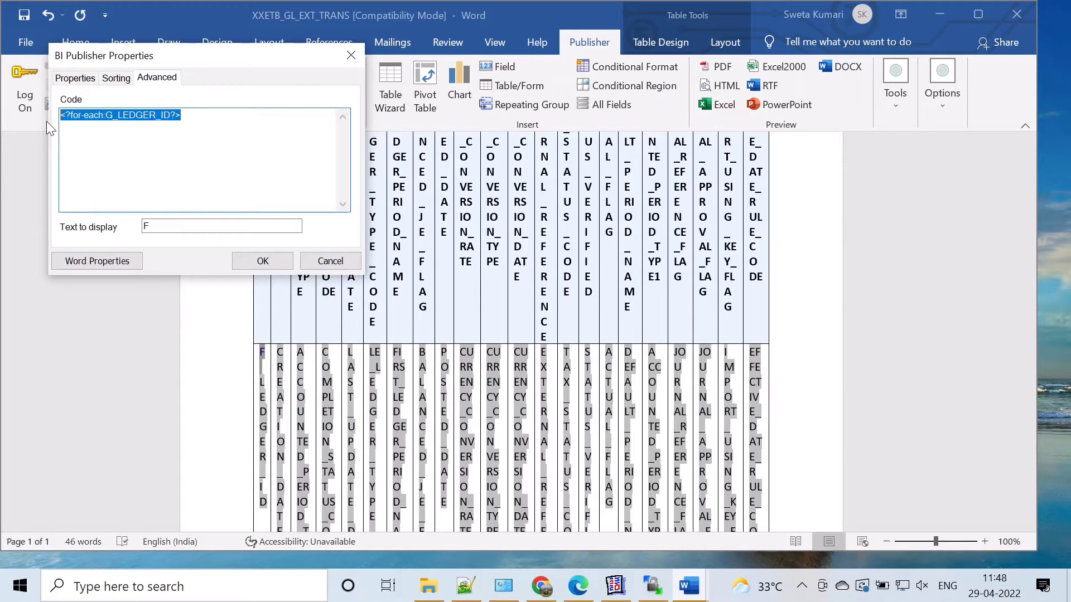
click(327, 260)
key(ctrl+v)
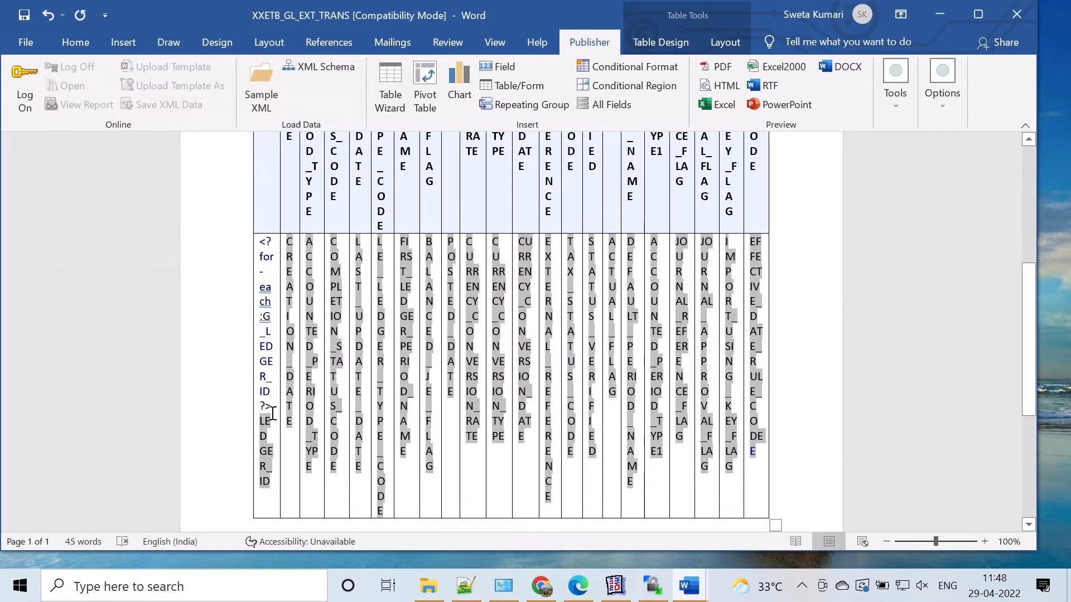
Step: Replace the LEDGER_ID form field in the data row with its BI Publisher code <?LEDGER_ID?>
mouse_move(251, 423)
mouse_down()
mouse_move(282, 433)
mouse_move(268, 446)
mouse_move(255, 424)
mouse_up()
click(265, 425)
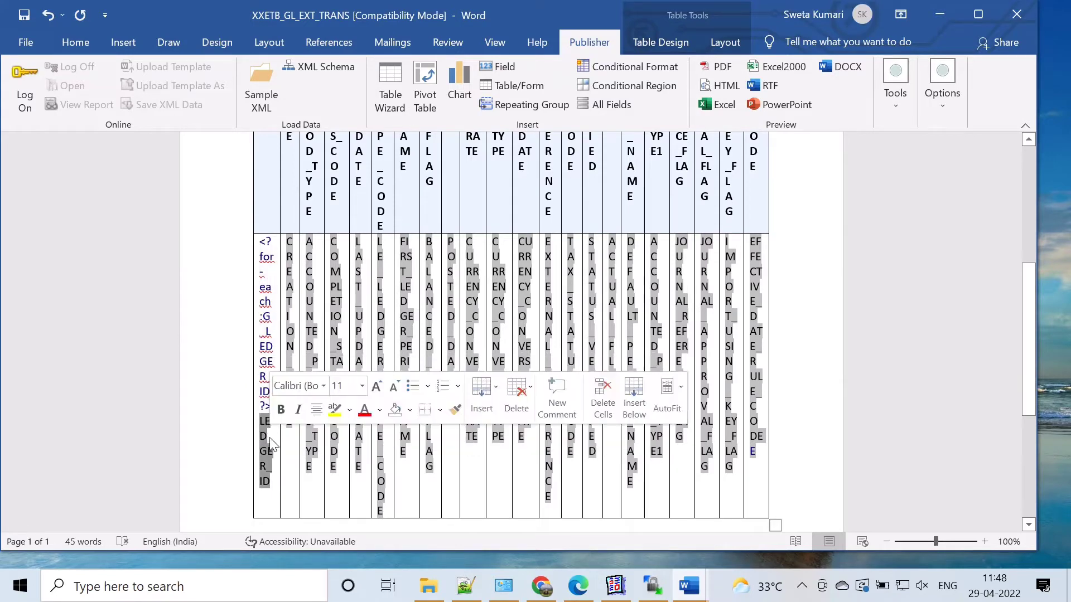
right_click(267, 426)
mouse_move(307, 232)
click(435, 233)
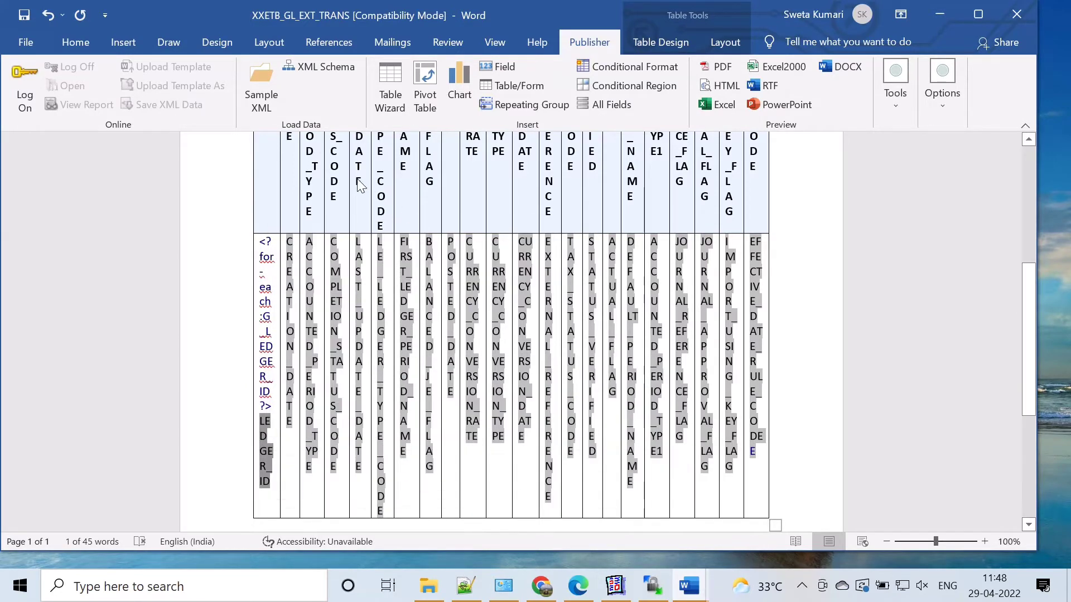
click(205, 164)
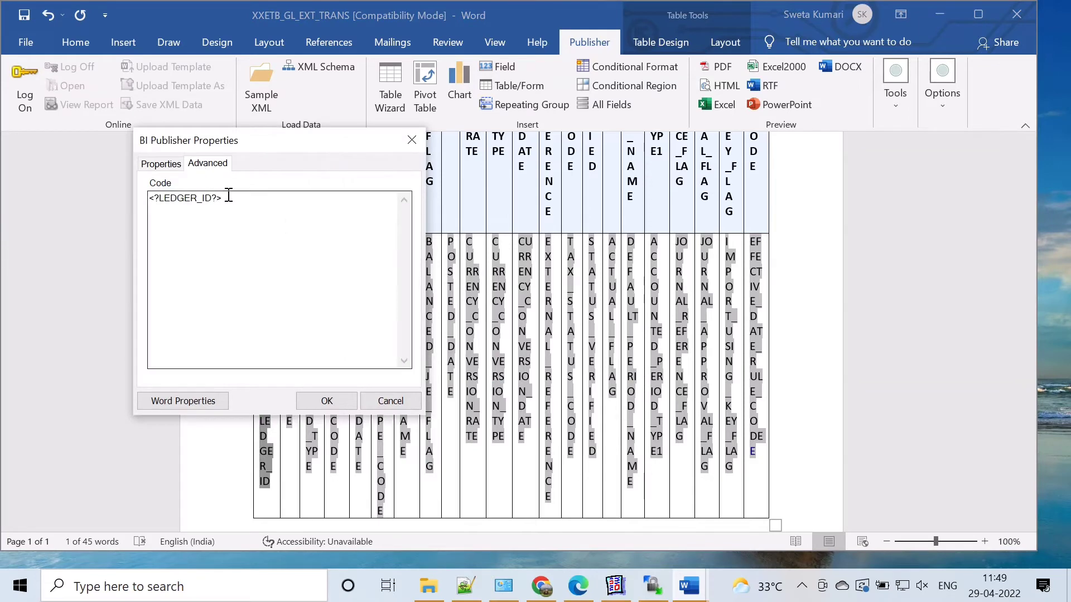
drag(226, 197, 149, 203)
click(407, 401)
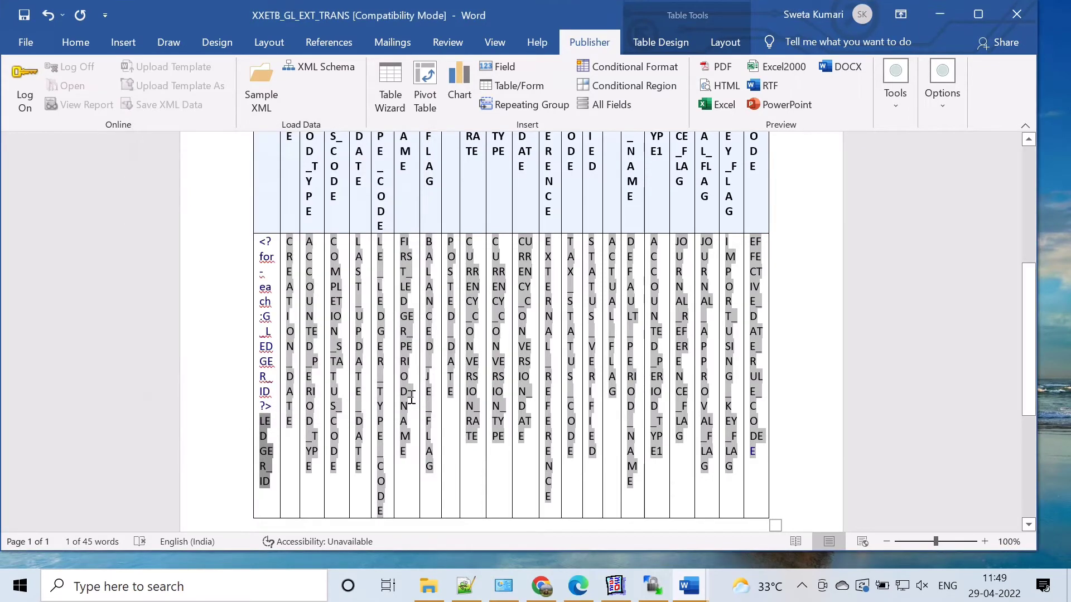
scroll(418, 389, up, 10)
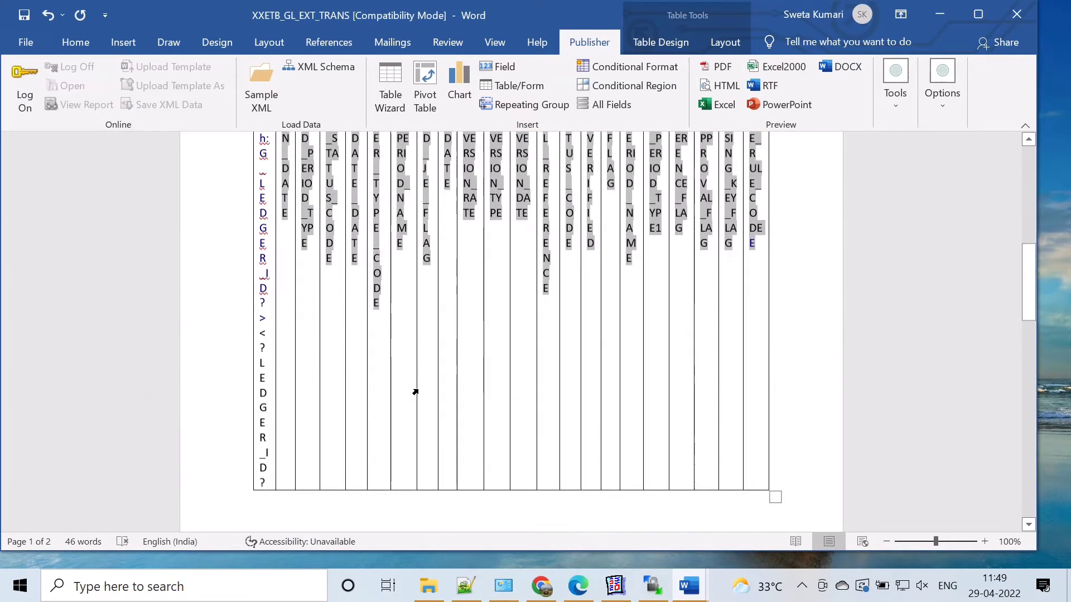
Step: Replace the CREATION_DATE form field in the data row with its BI Publisher code <?CREATION_DATE?>
scroll(415, 393, down, 10)
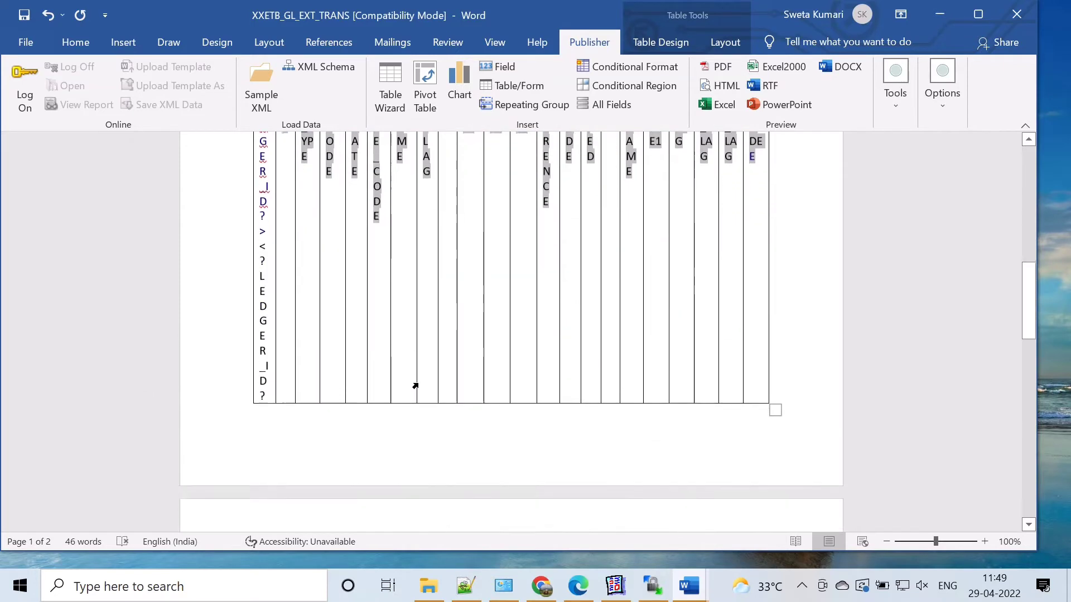
scroll(417, 382, down, 4)
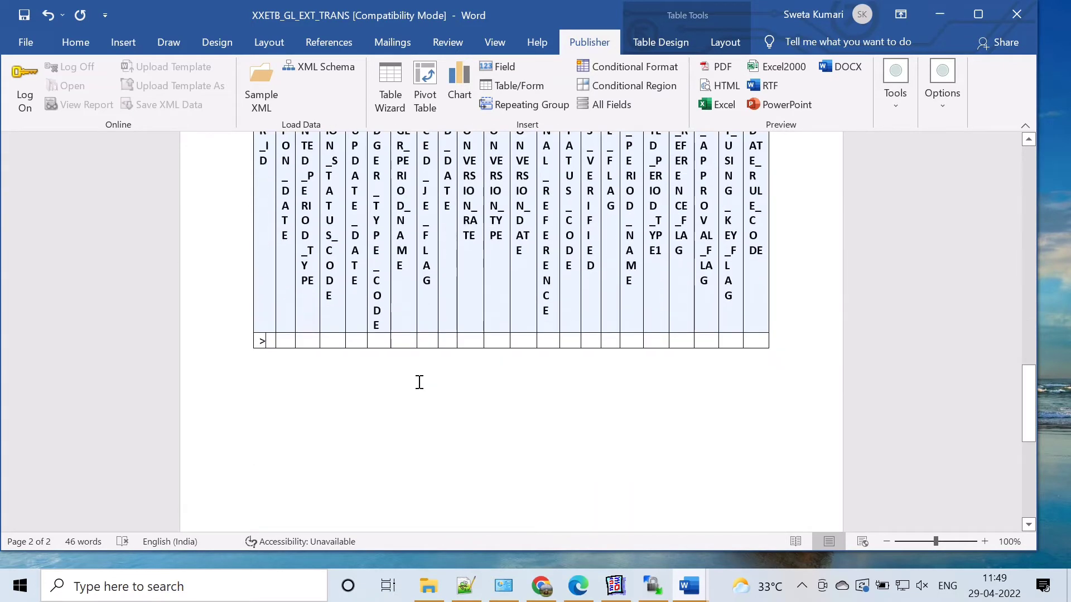
scroll(418, 381, up, 13)
scroll(415, 380, up, 8)
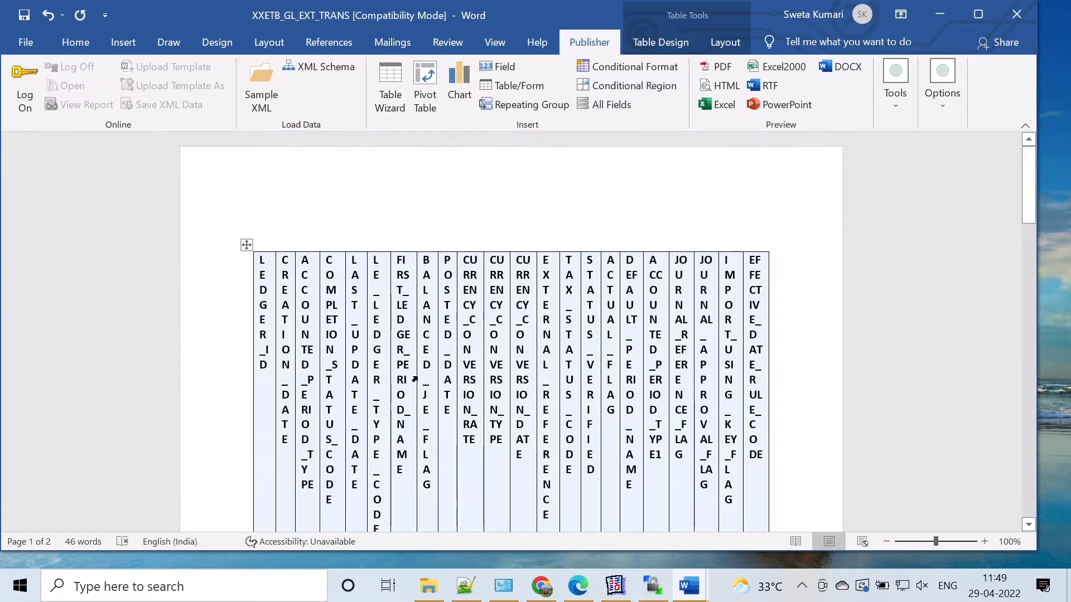
scroll(415, 379, down, 3)
scroll(415, 380, down, 2)
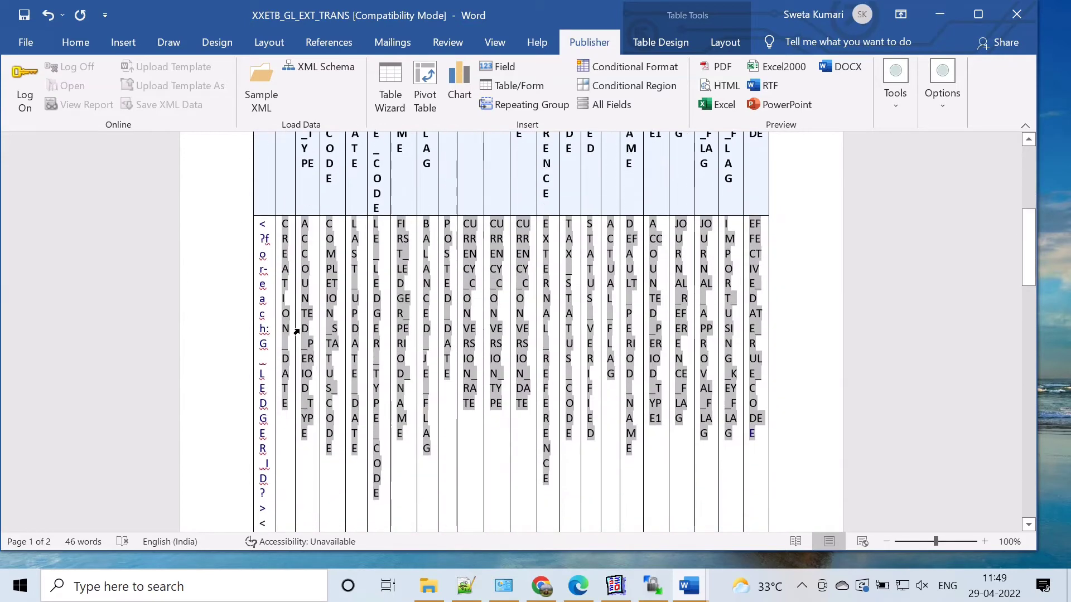
click(284, 223)
right_click(288, 246)
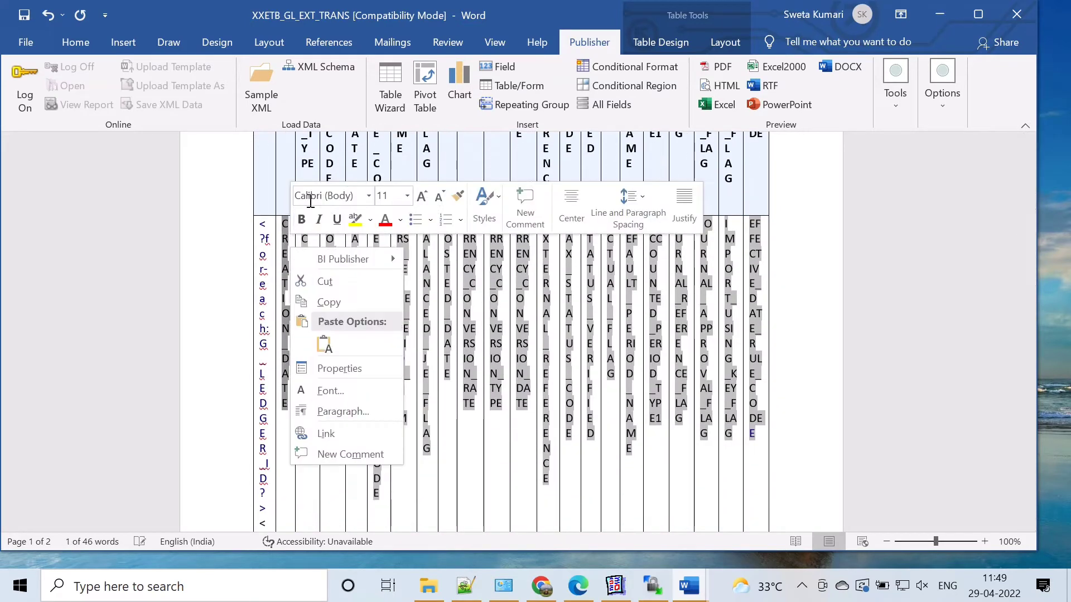
mouse_move(328, 259)
click(464, 262)
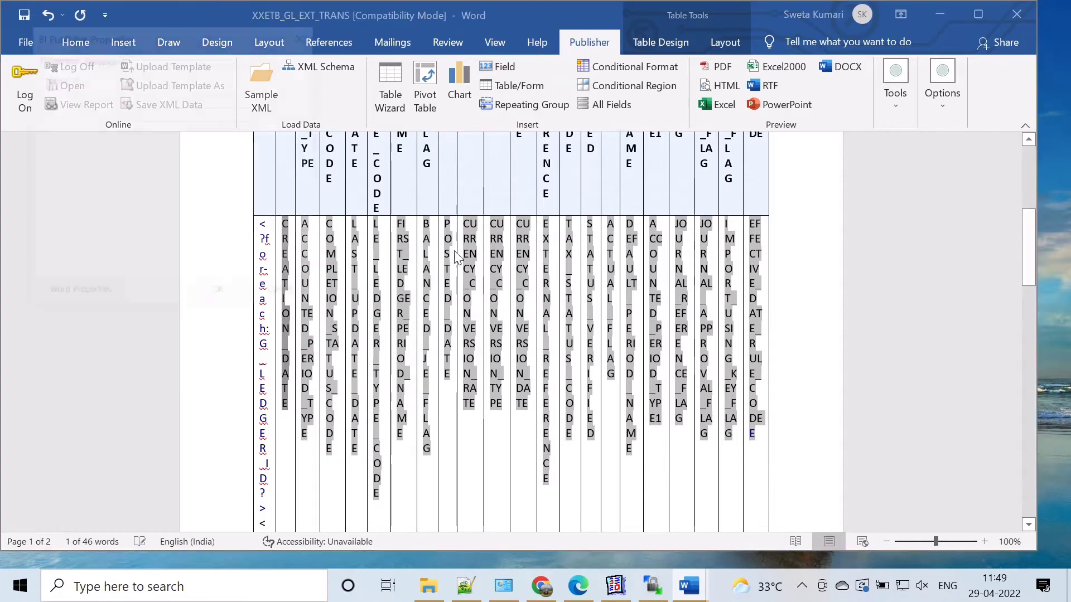
click(102, 57)
double_click(60, 93)
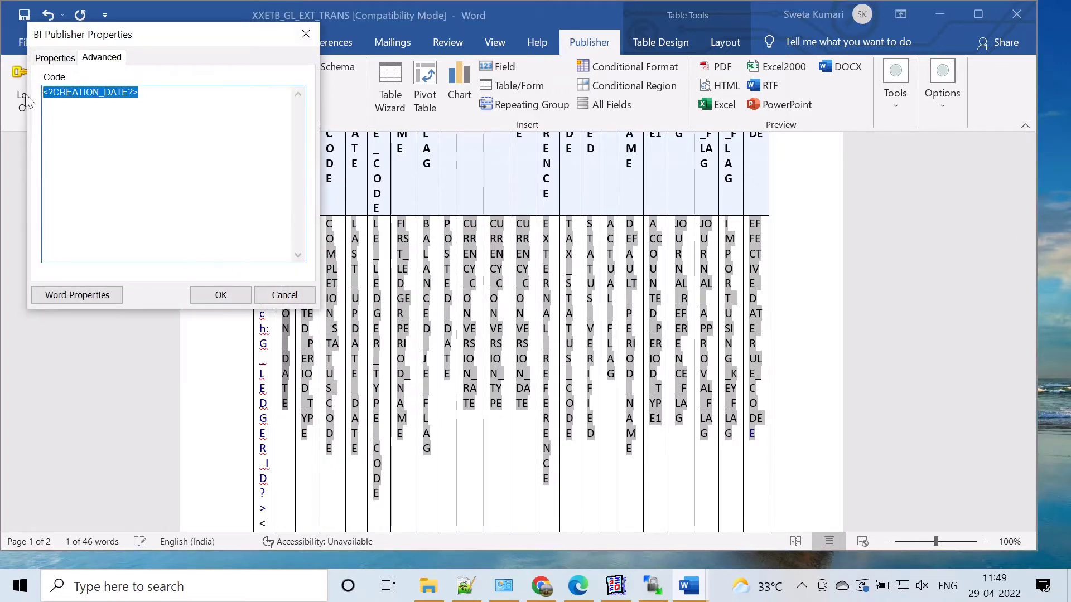
click(283, 296)
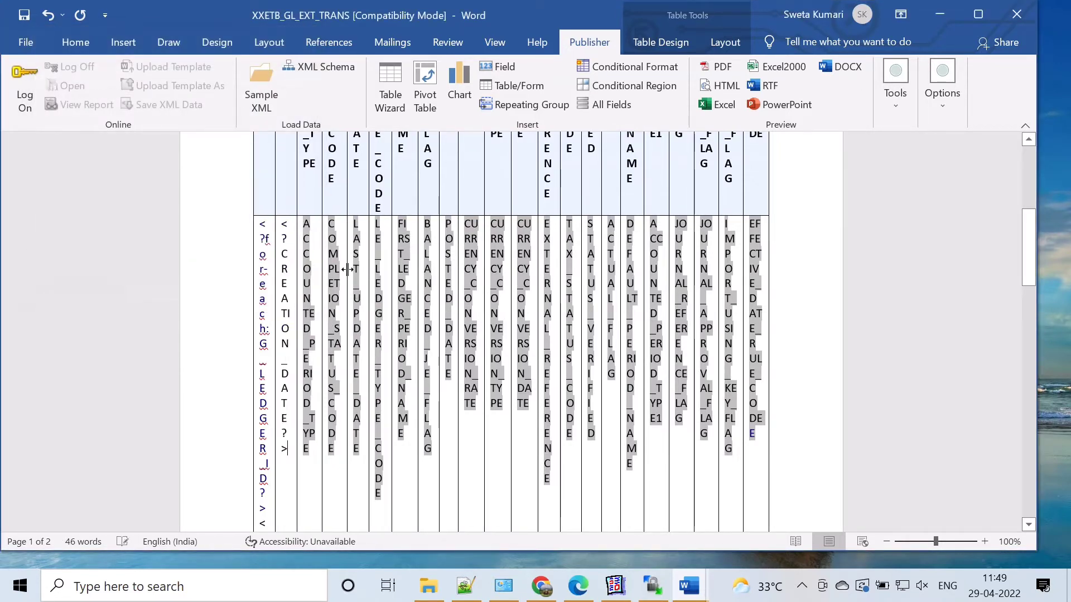
Step: Replace the ACCOUNTED_PERIOD_TYPE form field in the data row with its BI Publisher code <?ACCOUNTED_PERIOD_TYPE?>
click(308, 229)
right_click(317, 240)
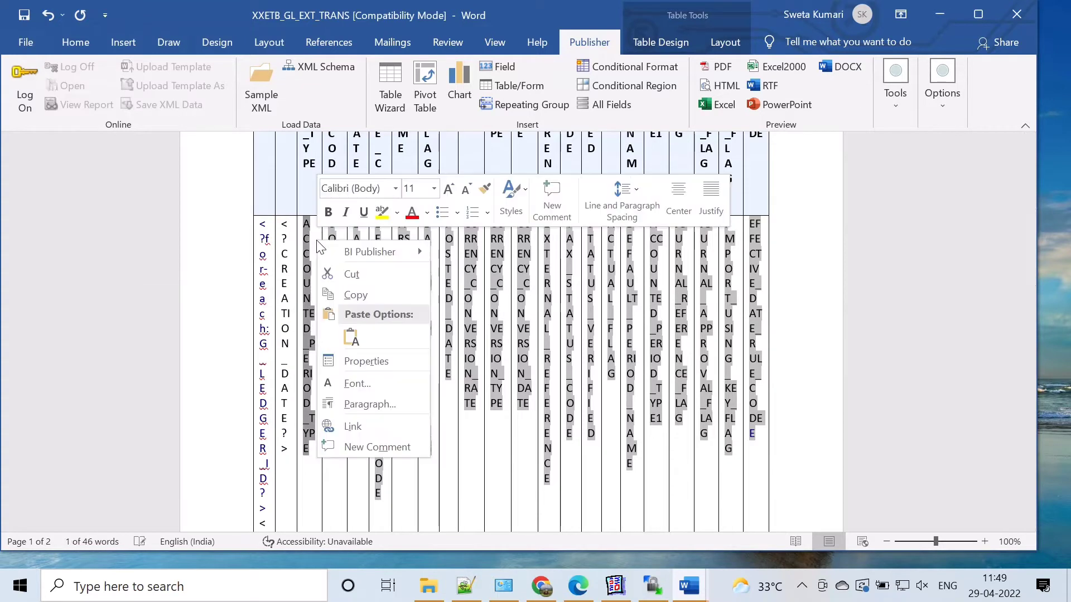
click(473, 253)
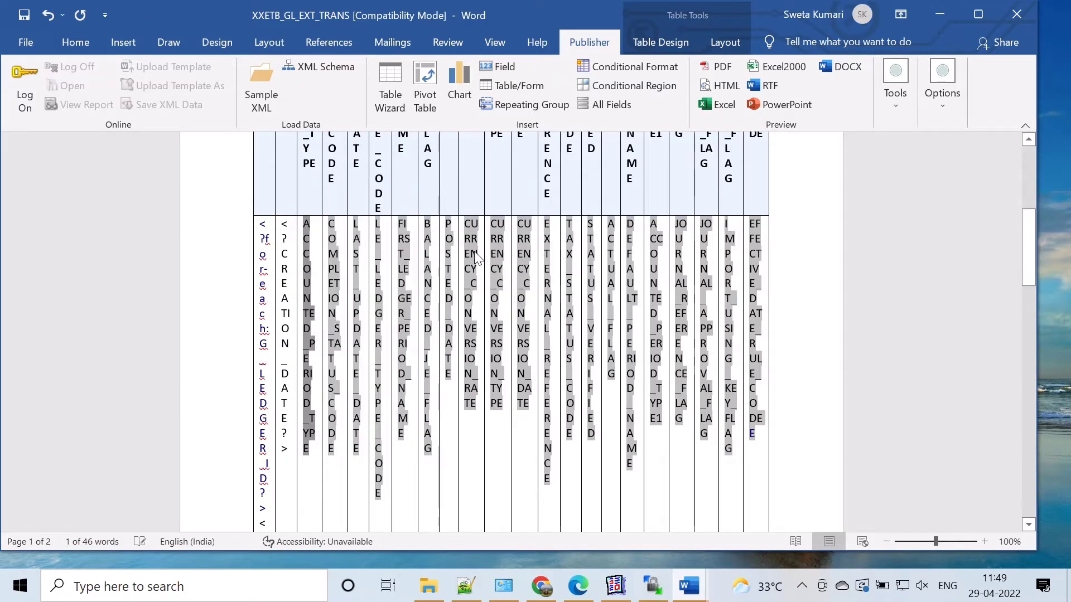
click(123, 79)
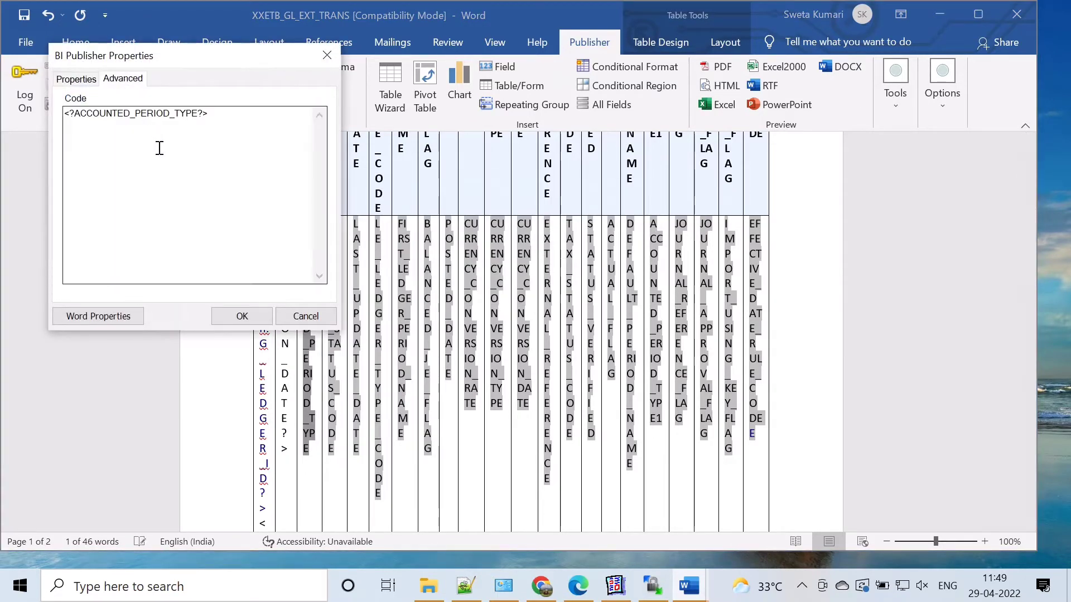
drag(210, 113, 65, 110)
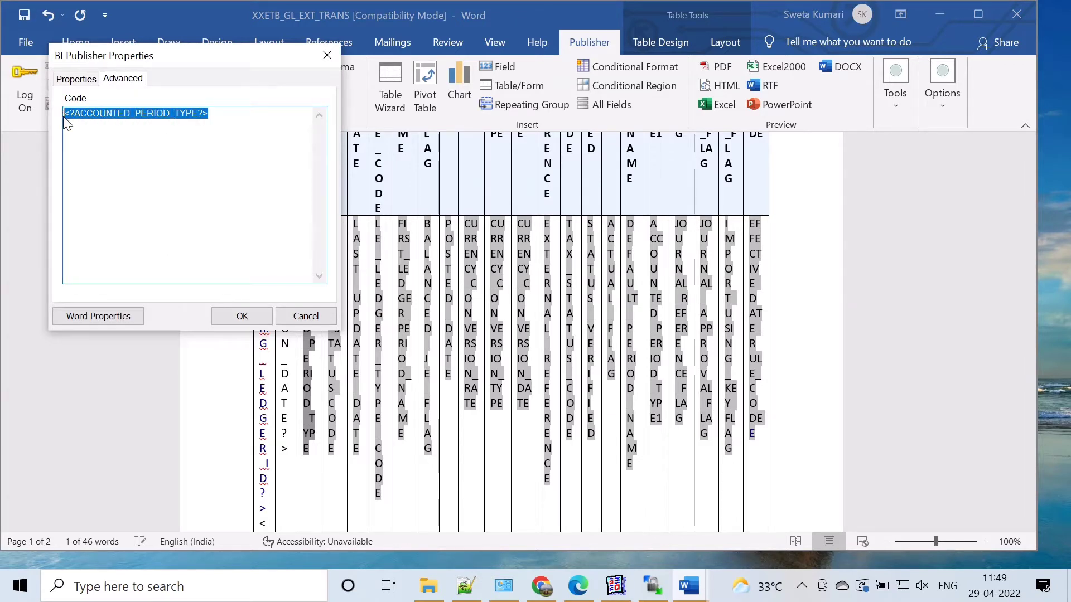
click(306, 315)
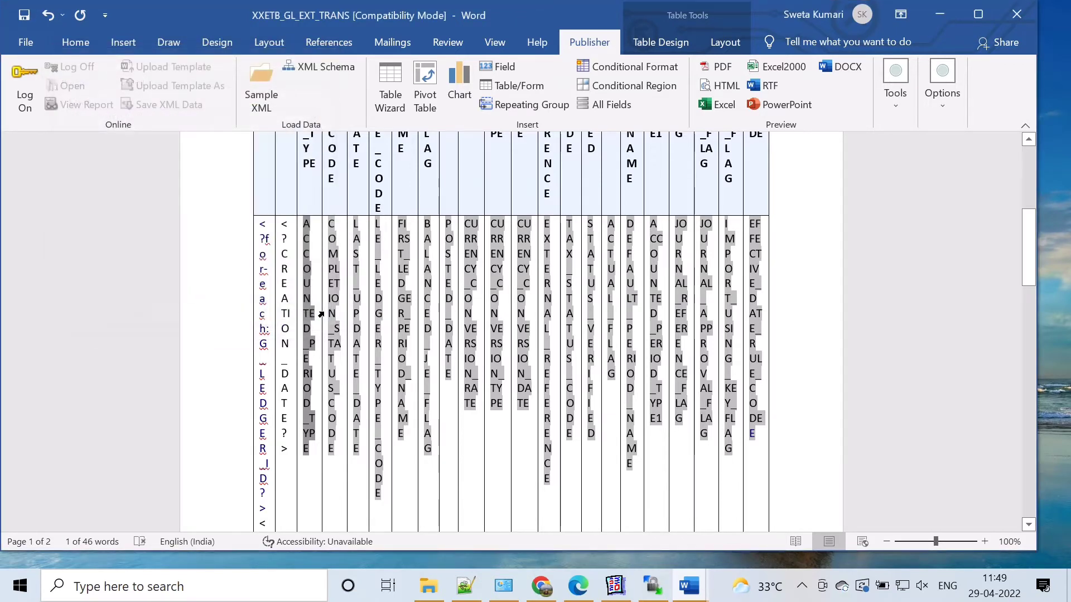
Step: Replace the COMPLETION_STATUS_CODE form field in the data row with its BI Publisher code <?COMPLETION_STATUS_CODE?>
right_click(341, 262)
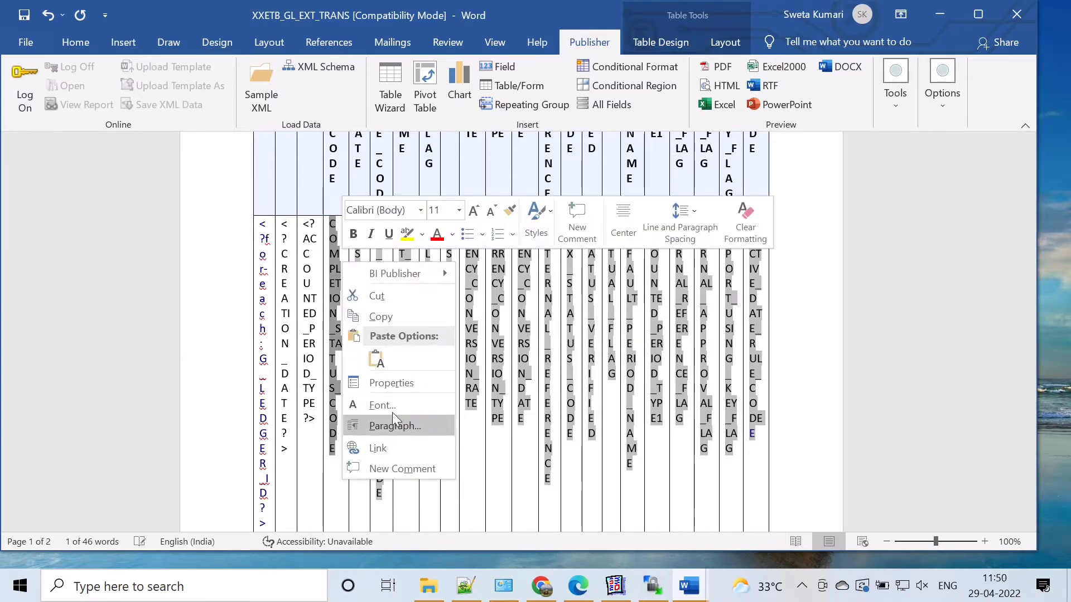
mouse_move(391, 275)
click(493, 276)
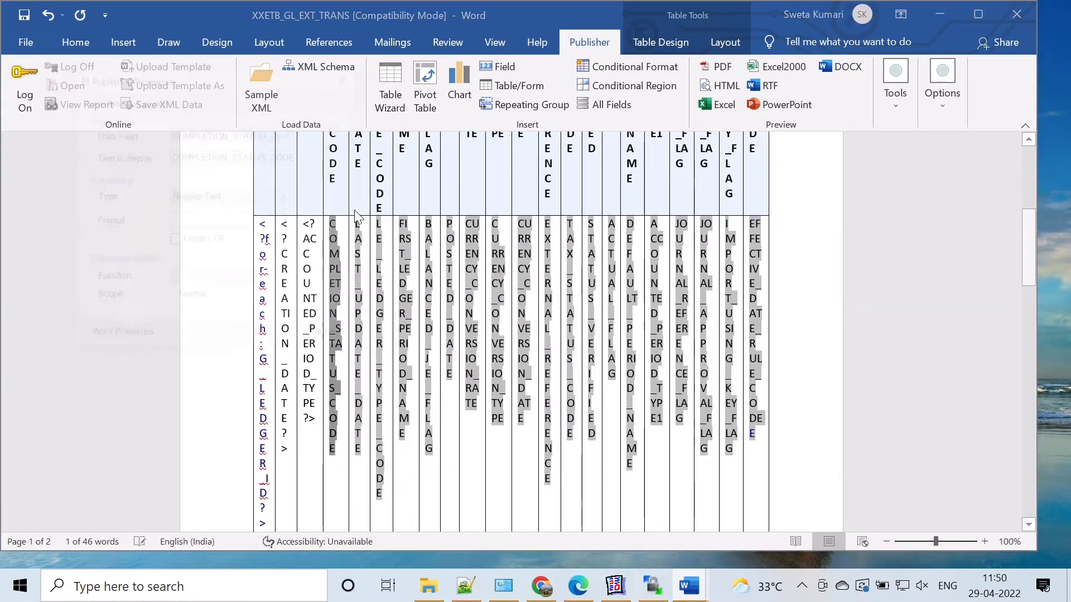
click(144, 99)
drag(237, 135, 83, 135)
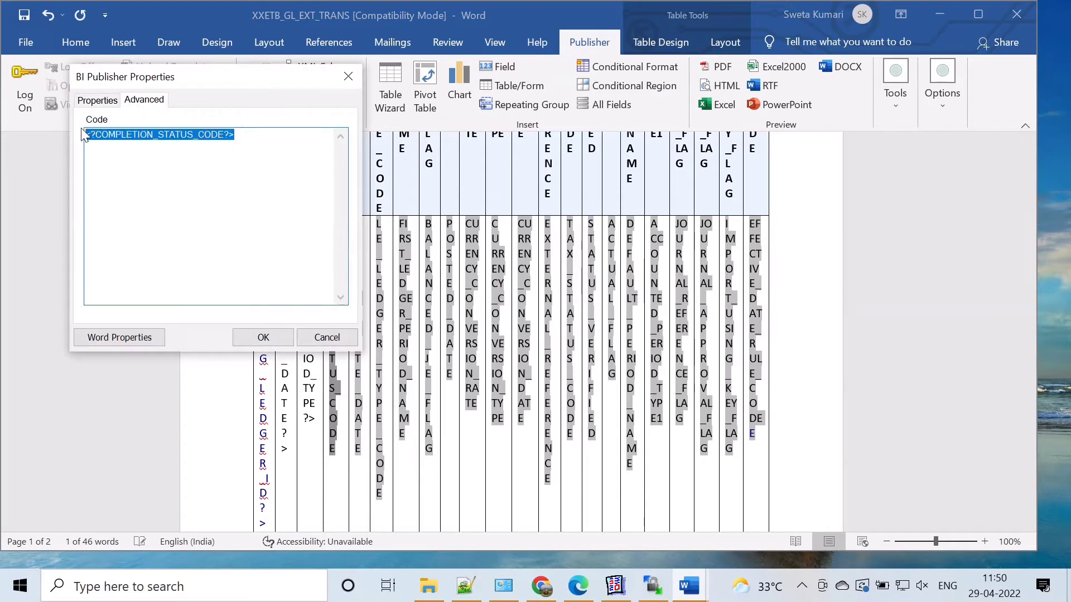
click(345, 337)
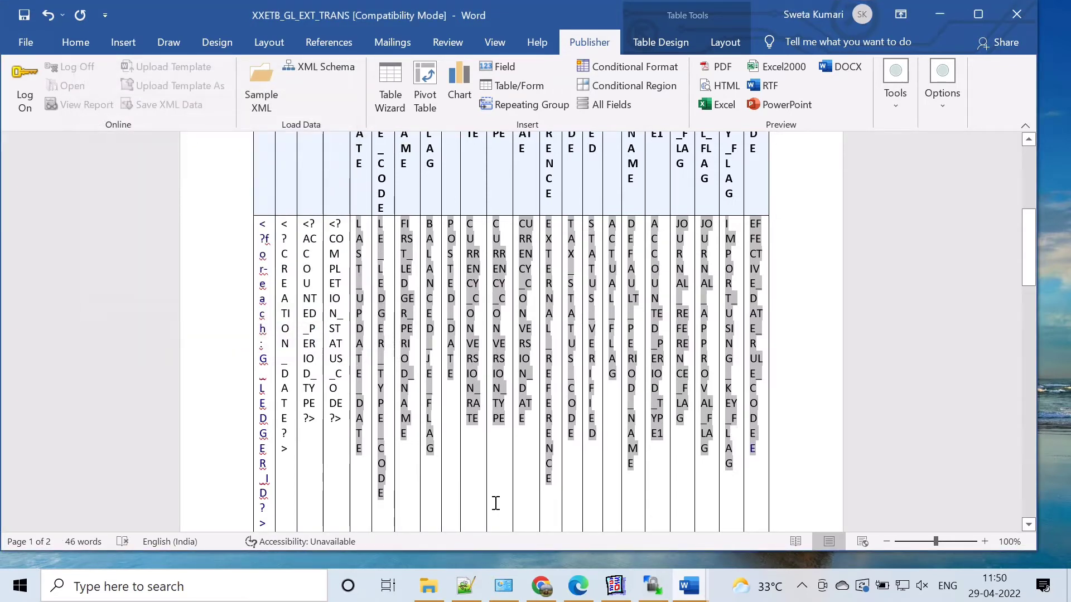
right_click(807, 588)
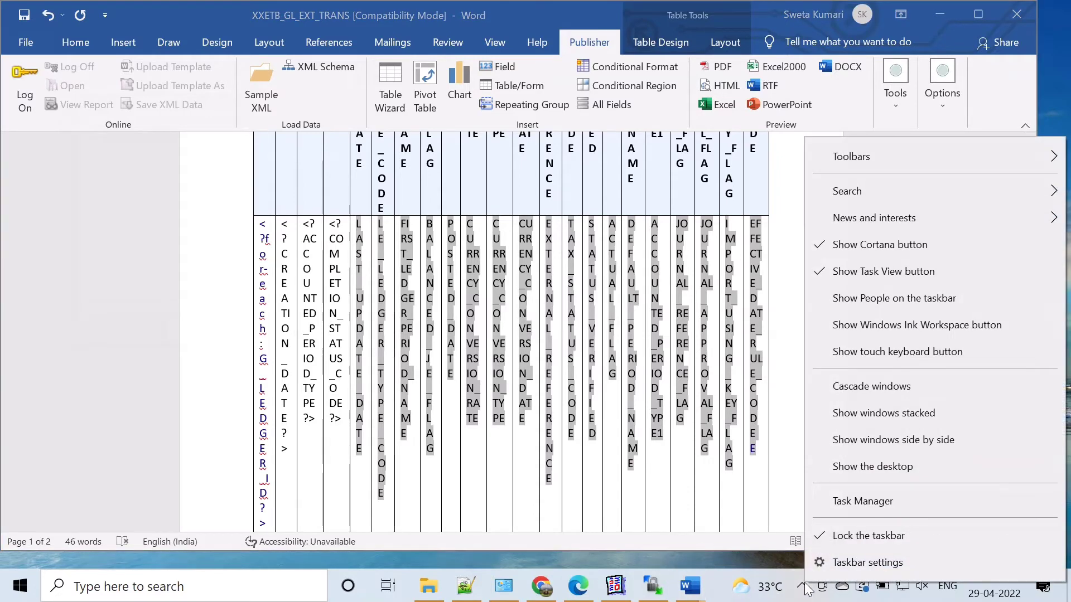
click(803, 586)
right_click(779, 519)
click(735, 491)
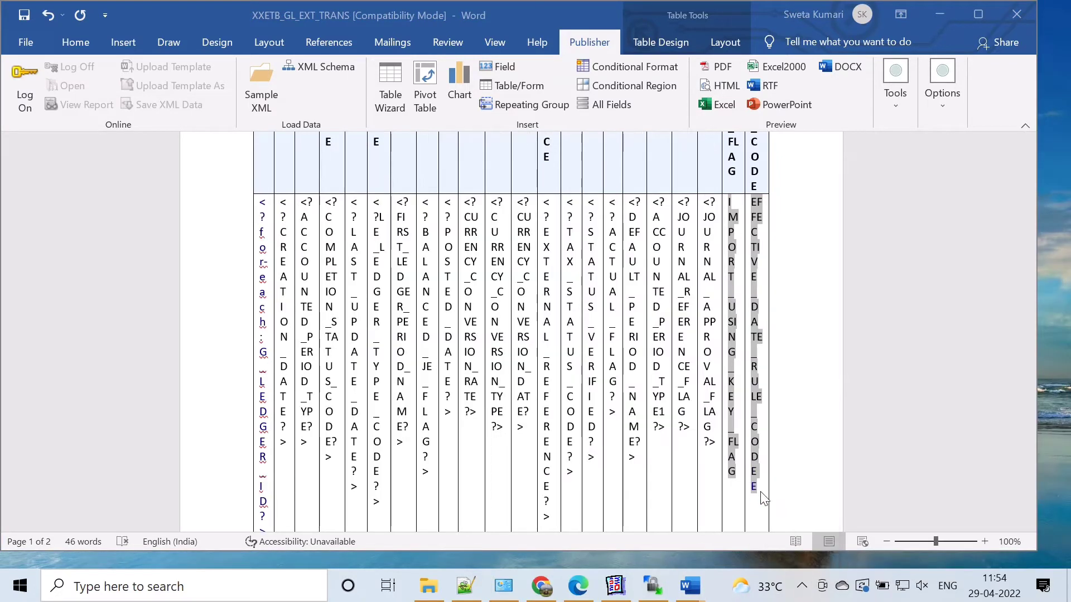
Step: Replace the IMPORT_USING_KEY_FLAG form field in the data row with its BI Publisher code <?IMPORT_USING_KEY_FLAG?>
double_click(736, 473)
right_click(737, 473)
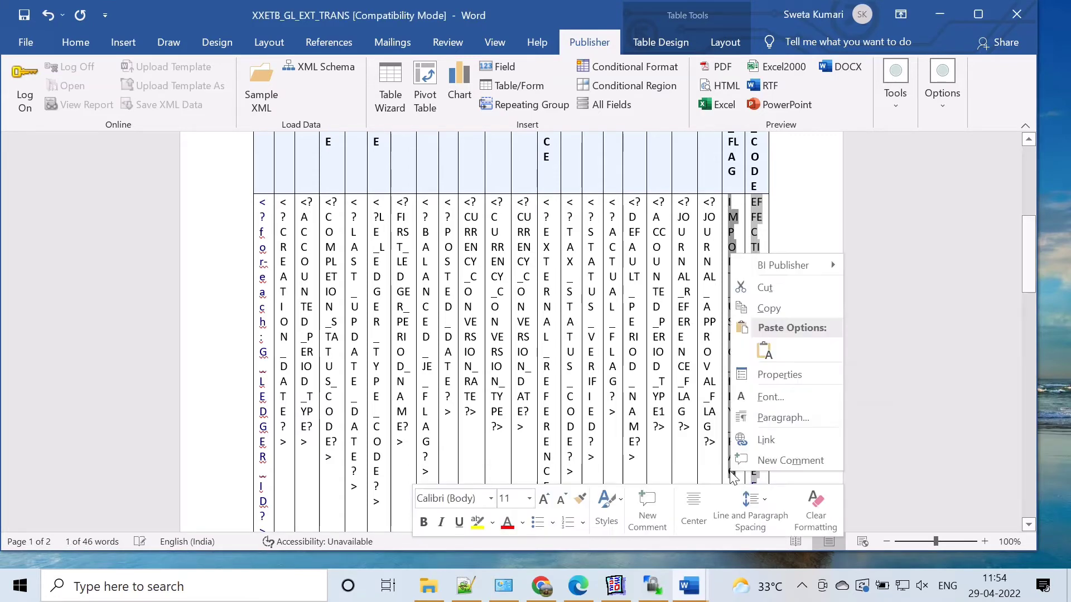
mouse_move(759, 268)
click(894, 266)
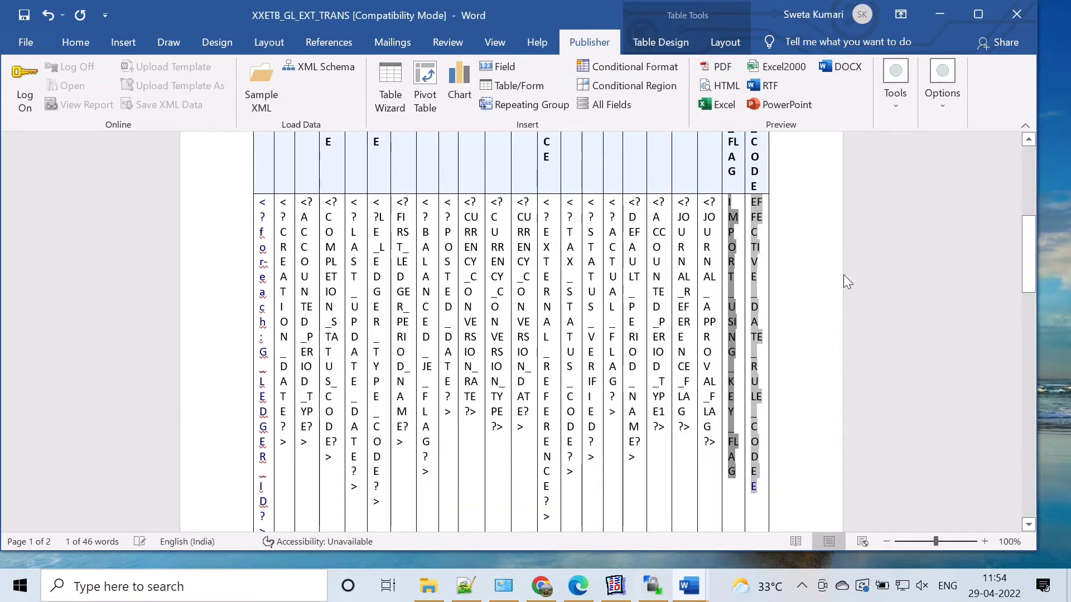
click(123, 79)
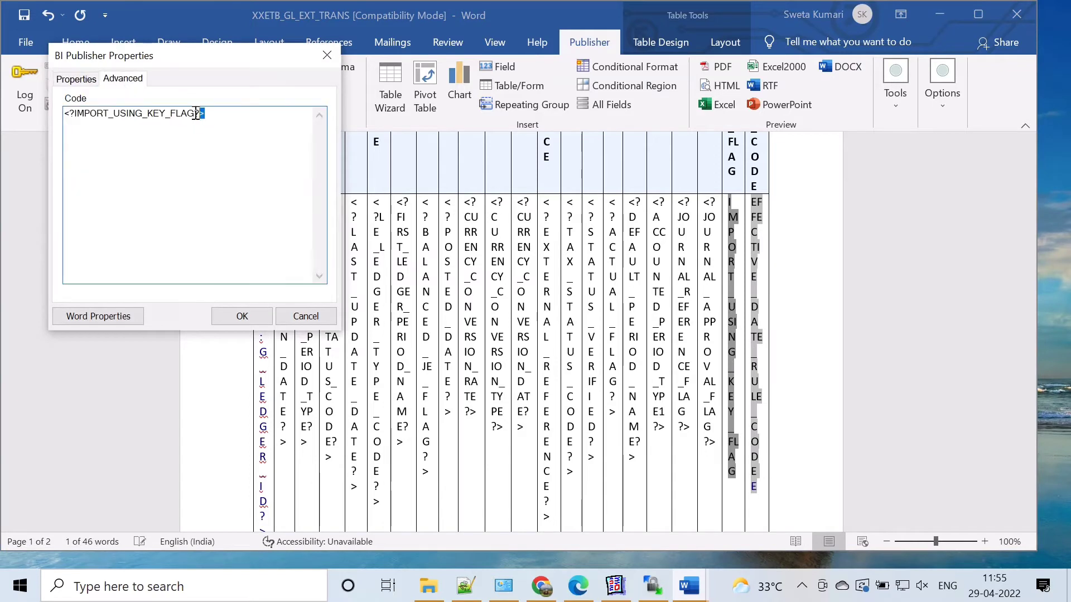
drag(206, 114, 66, 120)
click(306, 317)
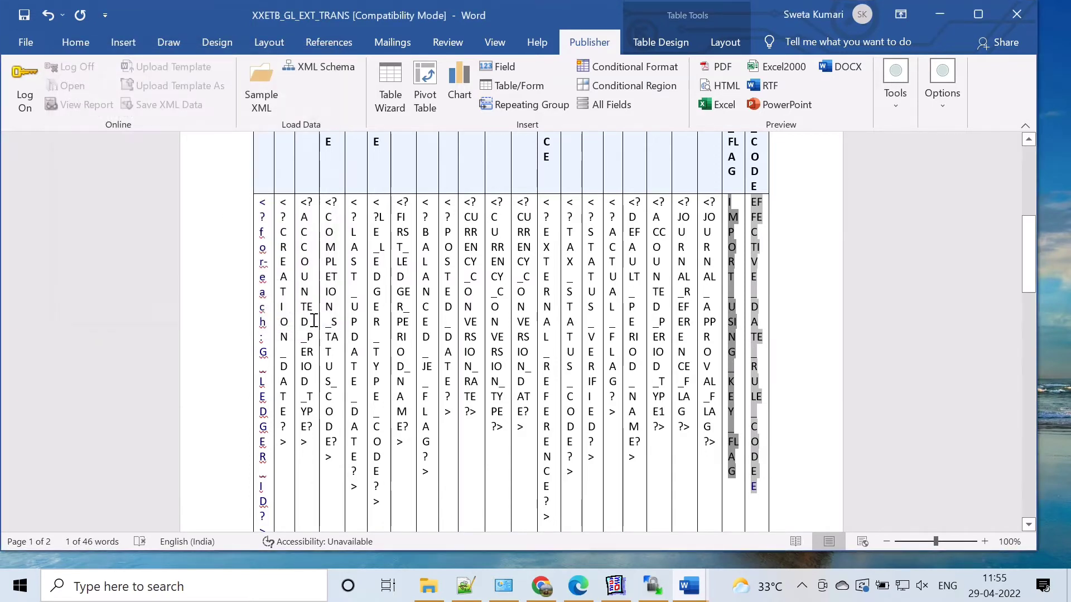
Step: Replace the EFFECTIVE_DATE_RULE_CODE form field in the data row with its BI Publisher code <?EFFECTIVE_DATE_RULE_CODE?>
double_click(762, 471)
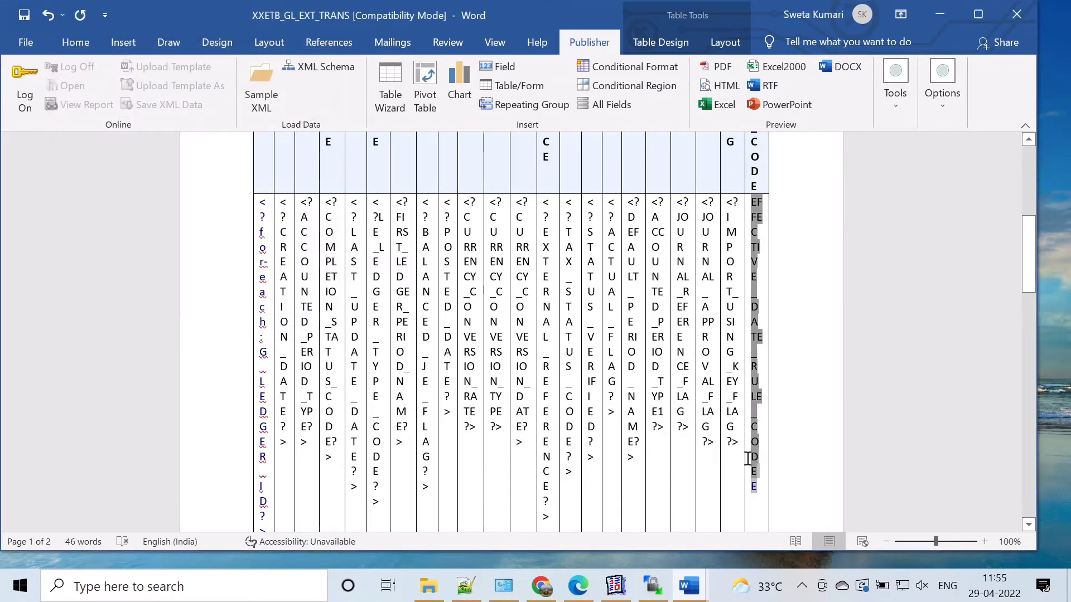
right_click(751, 468)
mouse_move(778, 255)
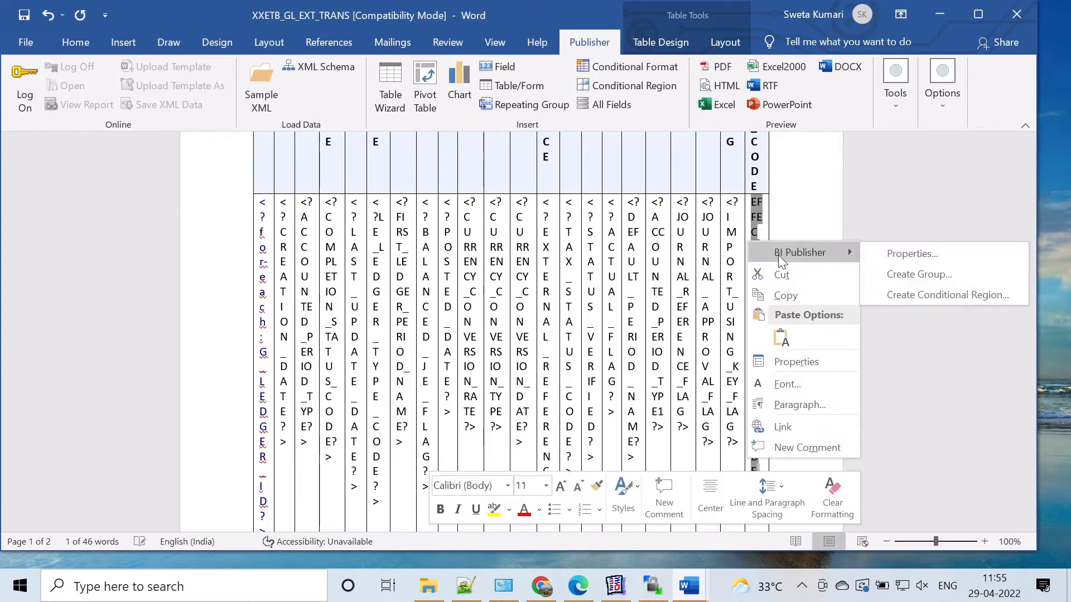
click(895, 252)
click(152, 98)
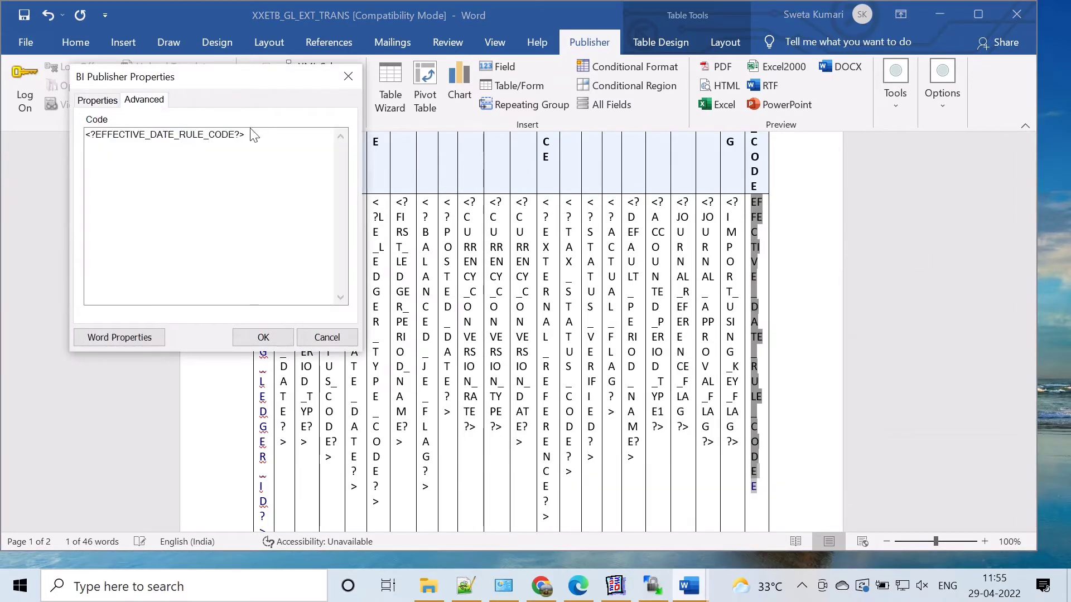
drag(254, 135, 82, 134)
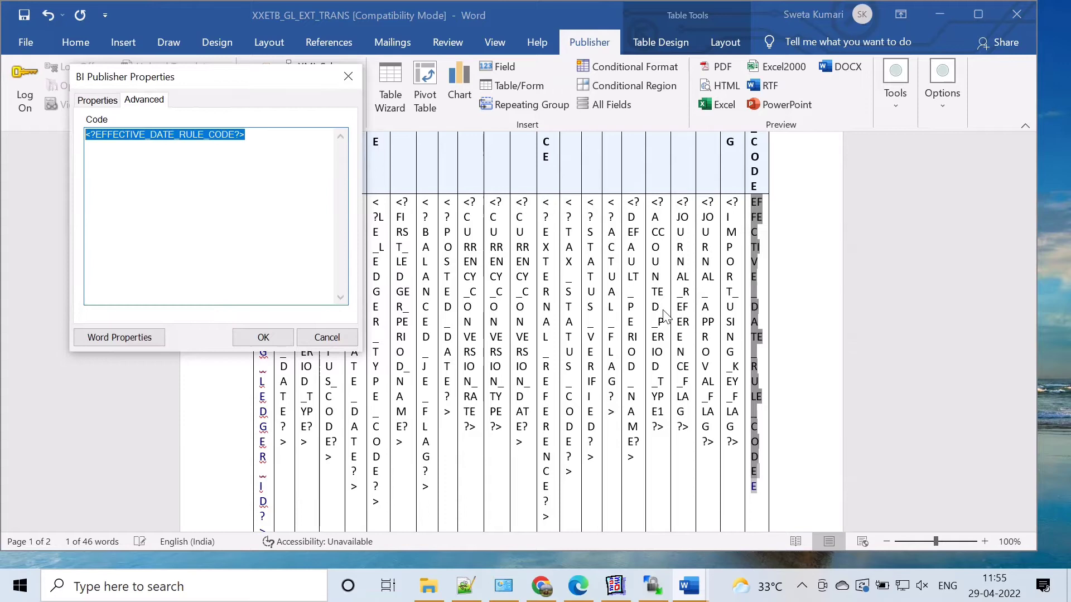
click(351, 335)
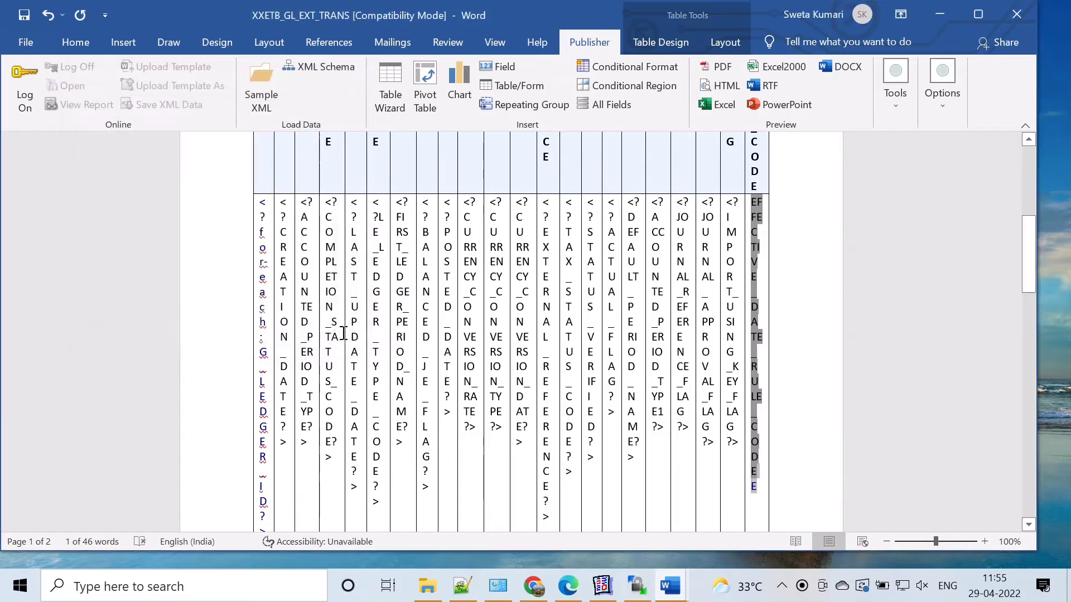
Step: Replace the closing E form field in the last column with its BI Publisher code <?end for-each?>
right_click(751, 412)
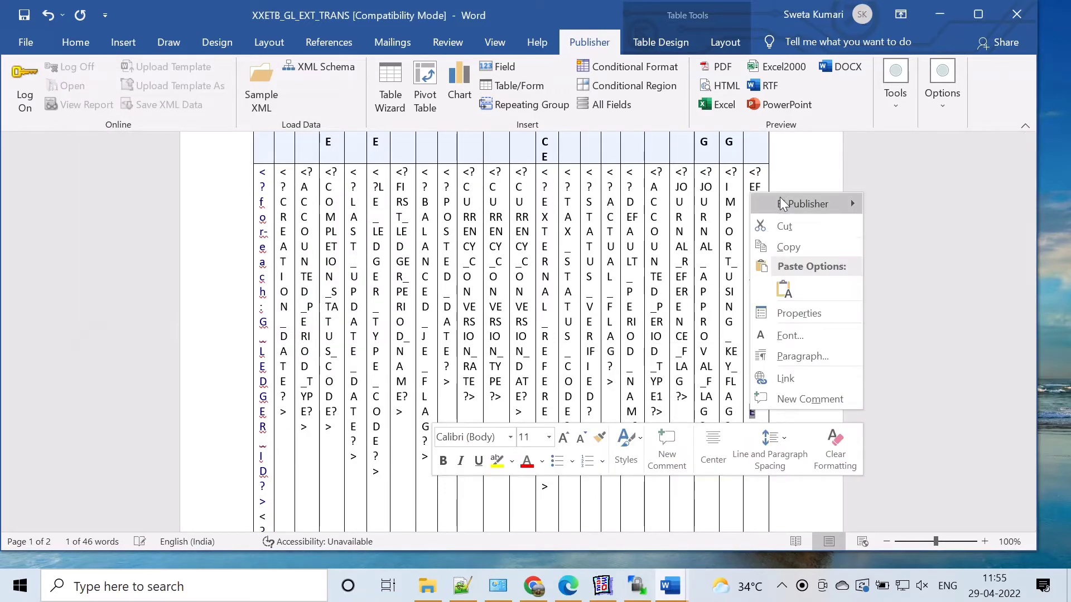
mouse_move(792, 204)
click(925, 203)
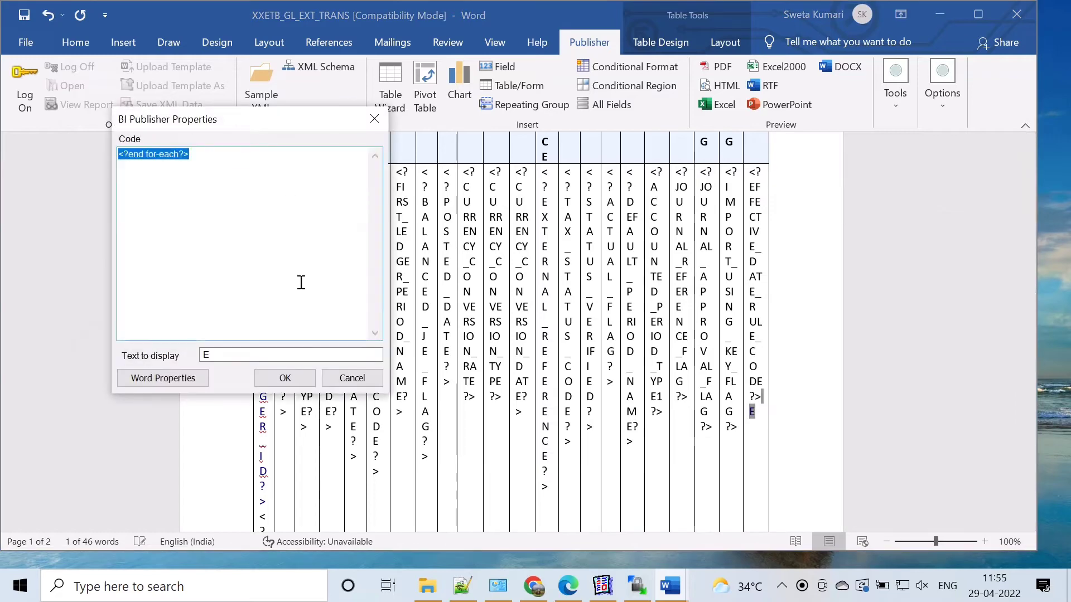
click(354, 377)
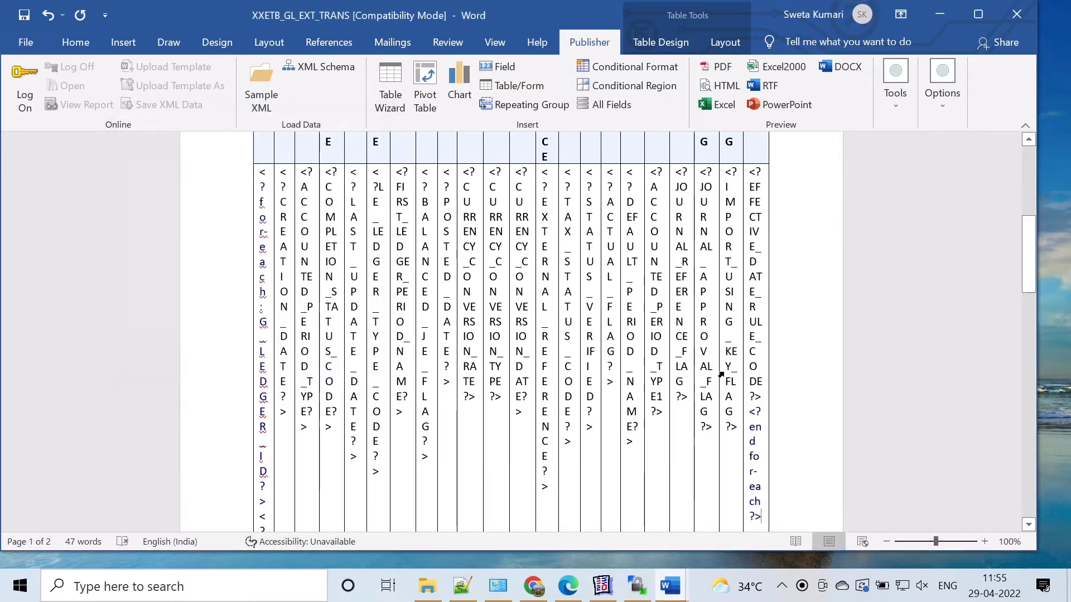
Step: Save the XXETB_GL_EXT_TRANS template and minimize both Word documents
scroll(820, 325, up, 3)
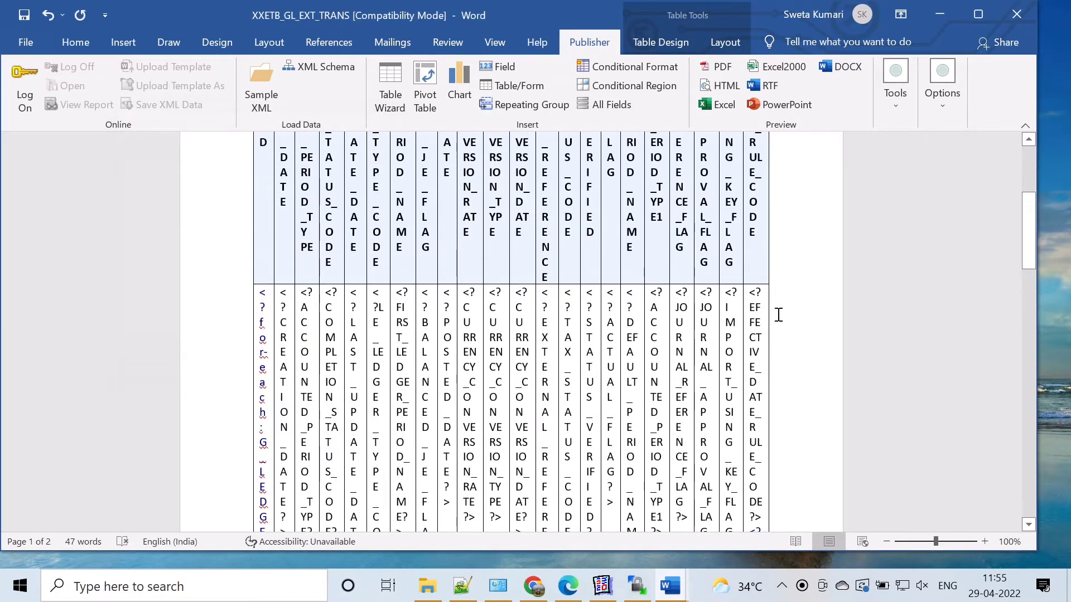
click(26, 42)
click(56, 237)
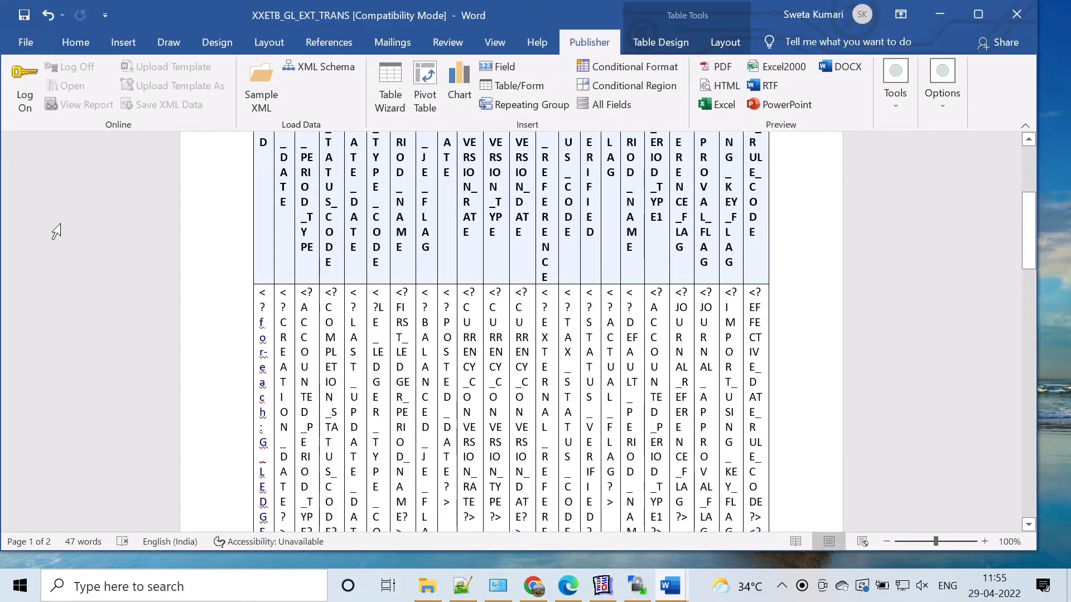
click(935, 13)
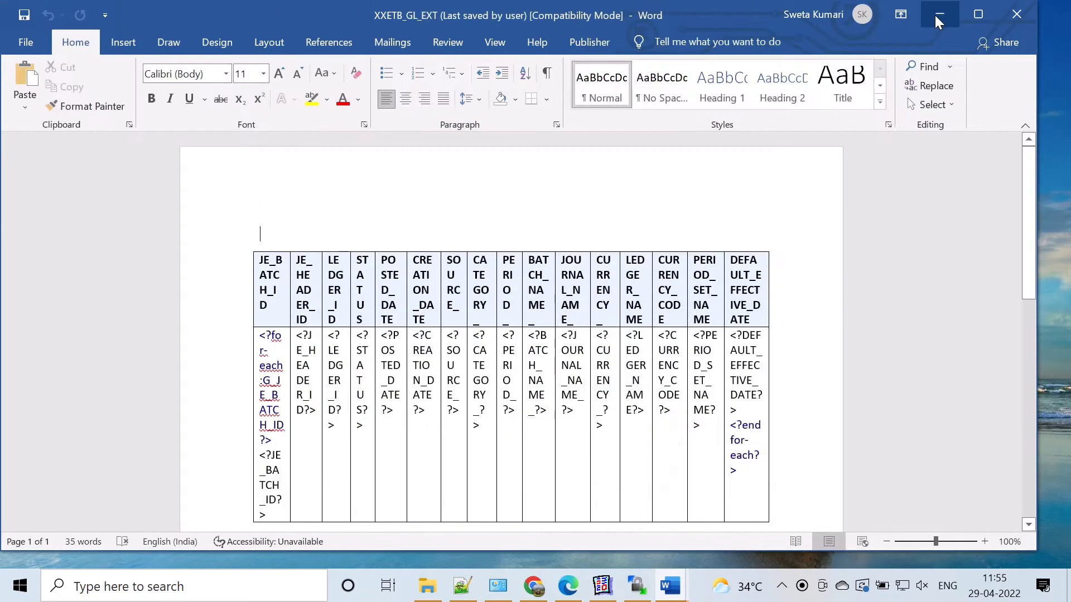
click(935, 15)
Step: Switch to Firefox, open the bookmarked Oracle E-Business Suite login page and log in
double_click(103, 118)
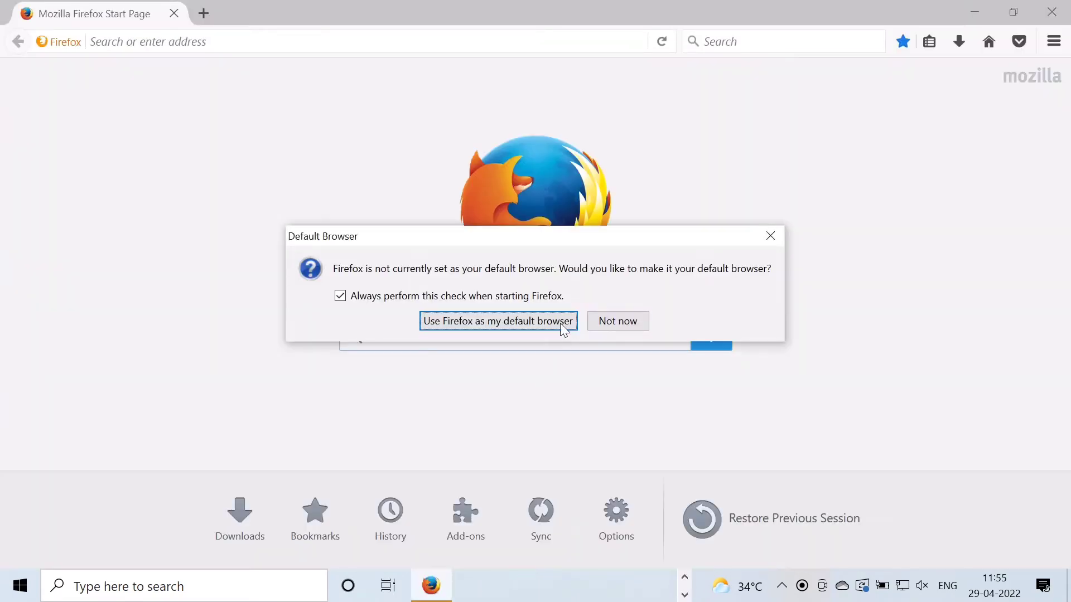
click(641, 319)
click(929, 42)
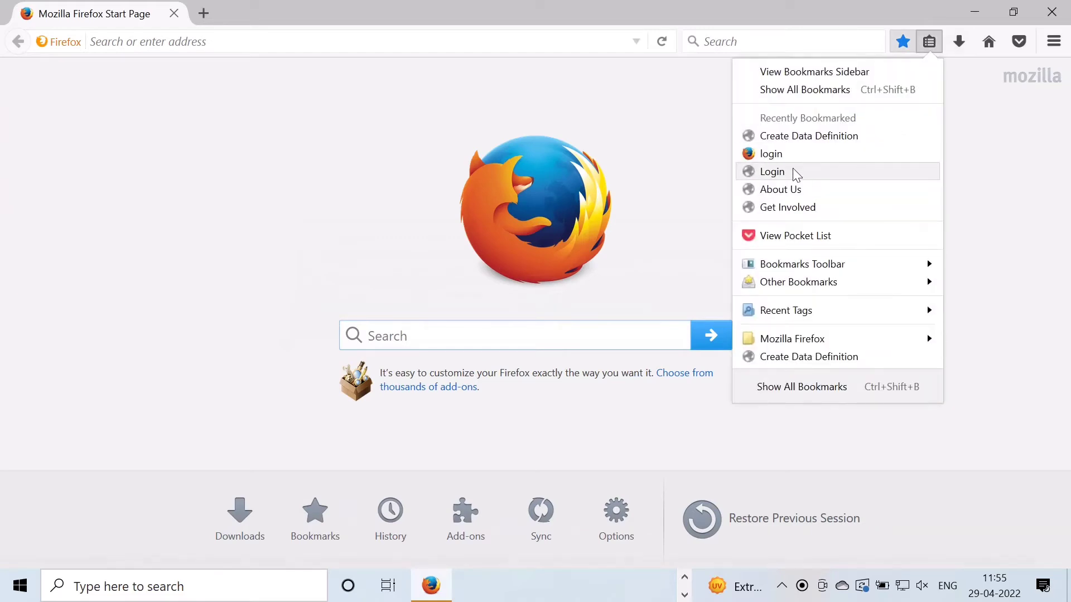
click(796, 174)
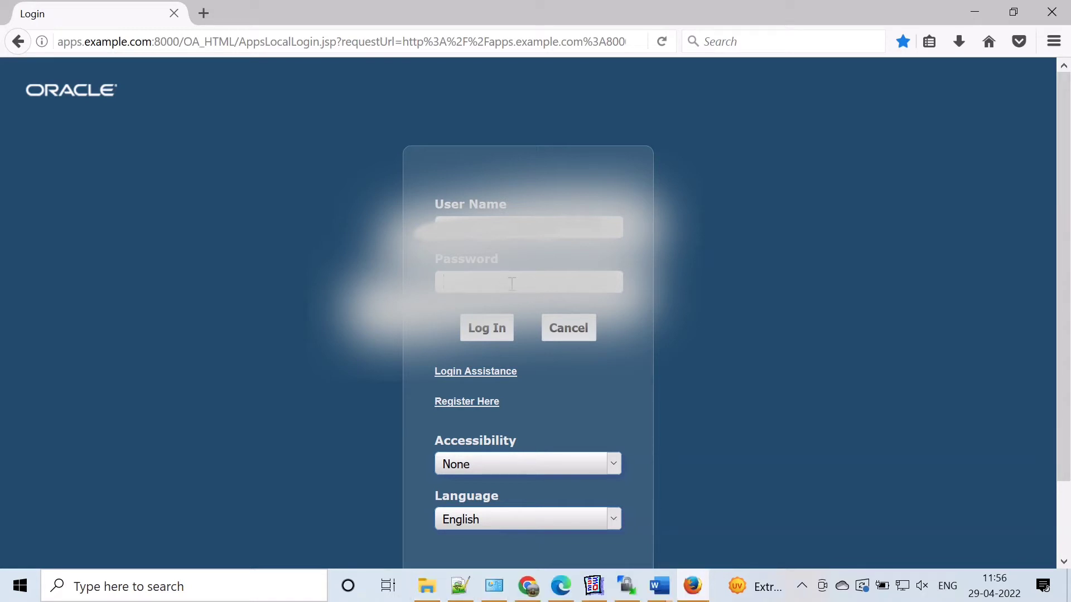
click(486, 326)
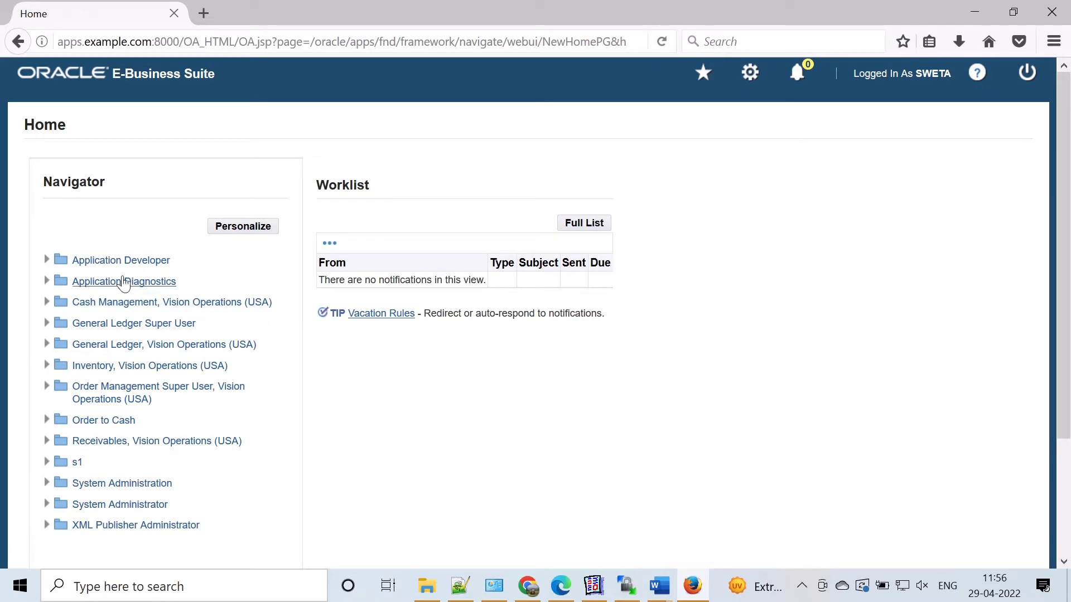
Step: Open the Concurrent Program Executable form from the Application Developer responsibility
click(125, 268)
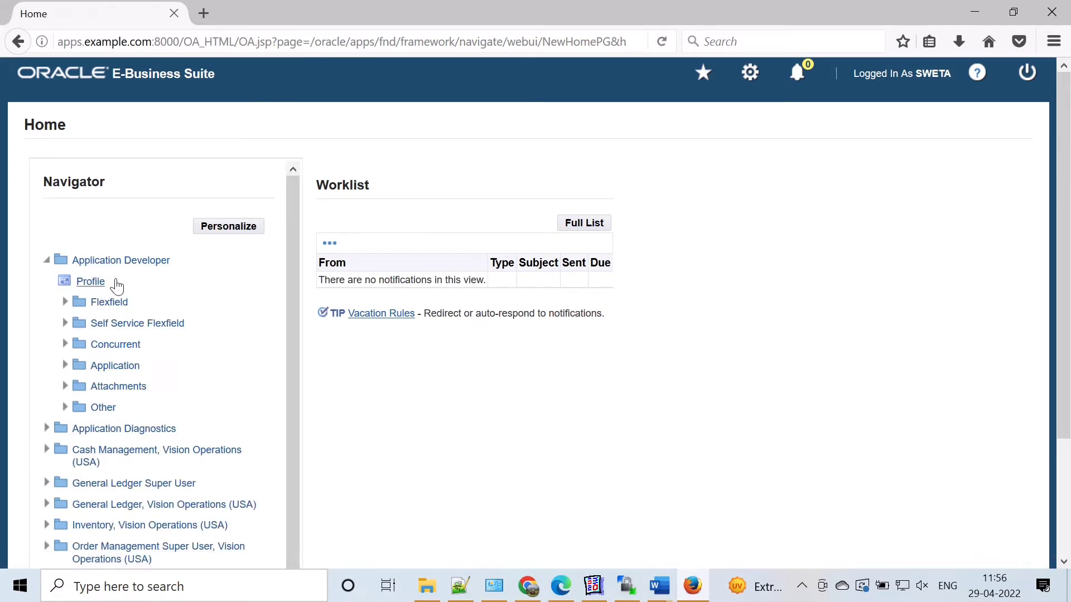
click(114, 345)
click(123, 386)
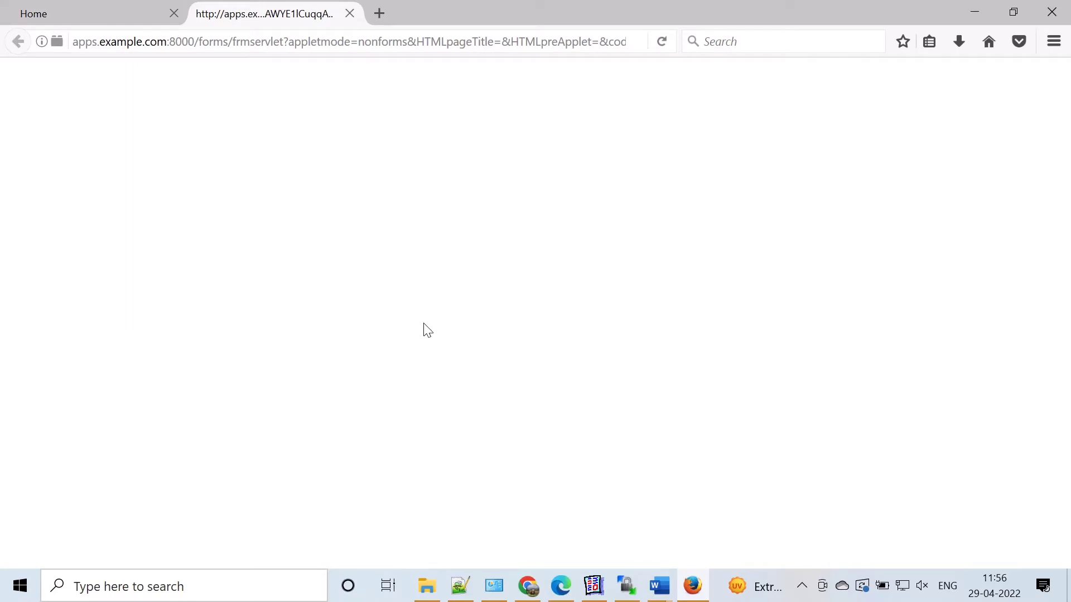
click(492, 375)
click(639, 385)
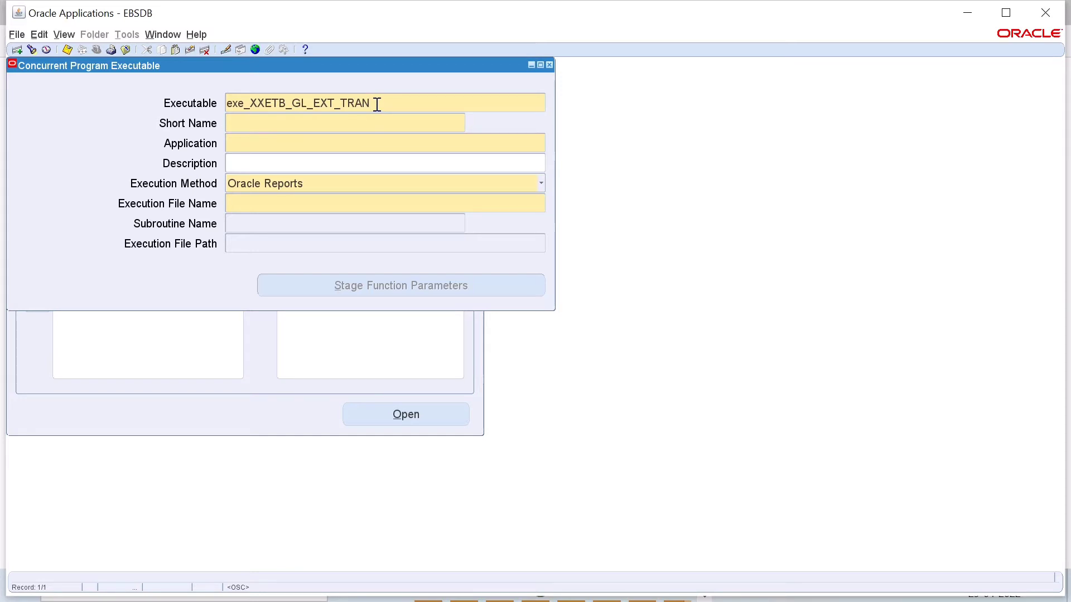
click(967, 13)
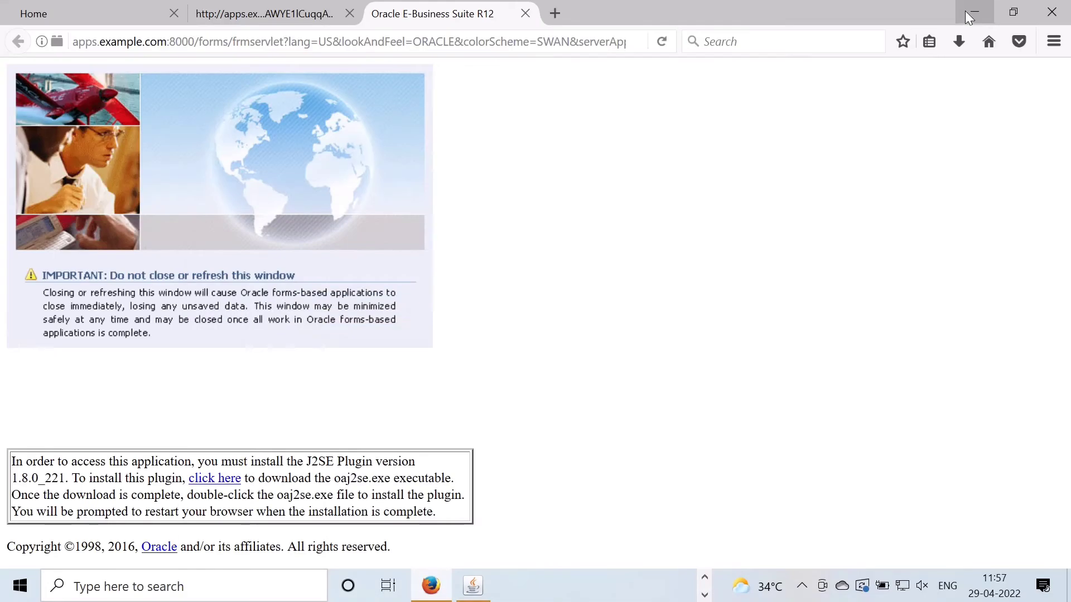
click(972, 12)
click(705, 579)
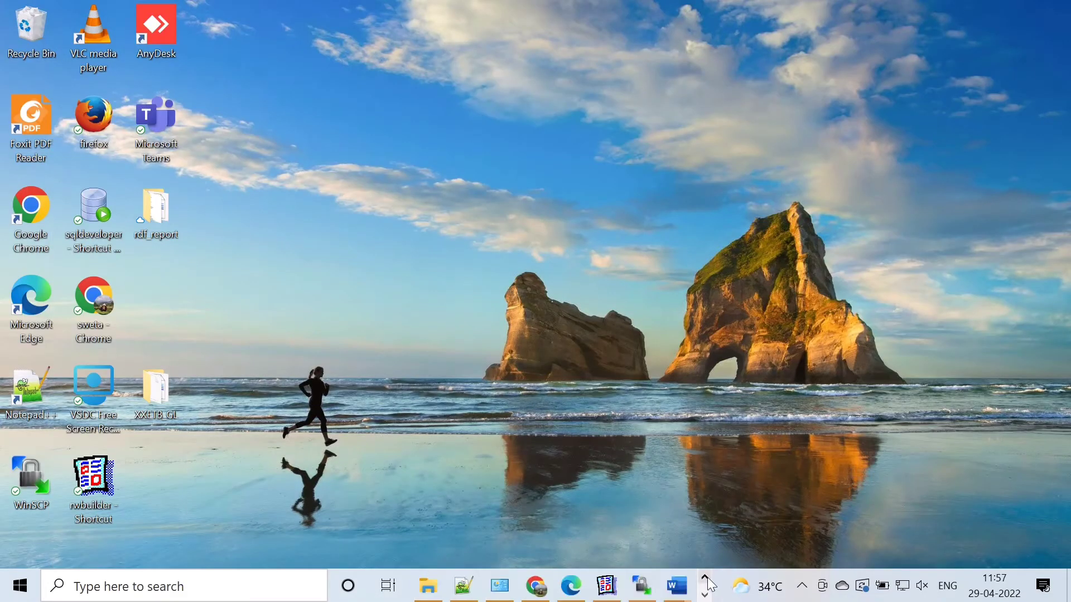
click(801, 586)
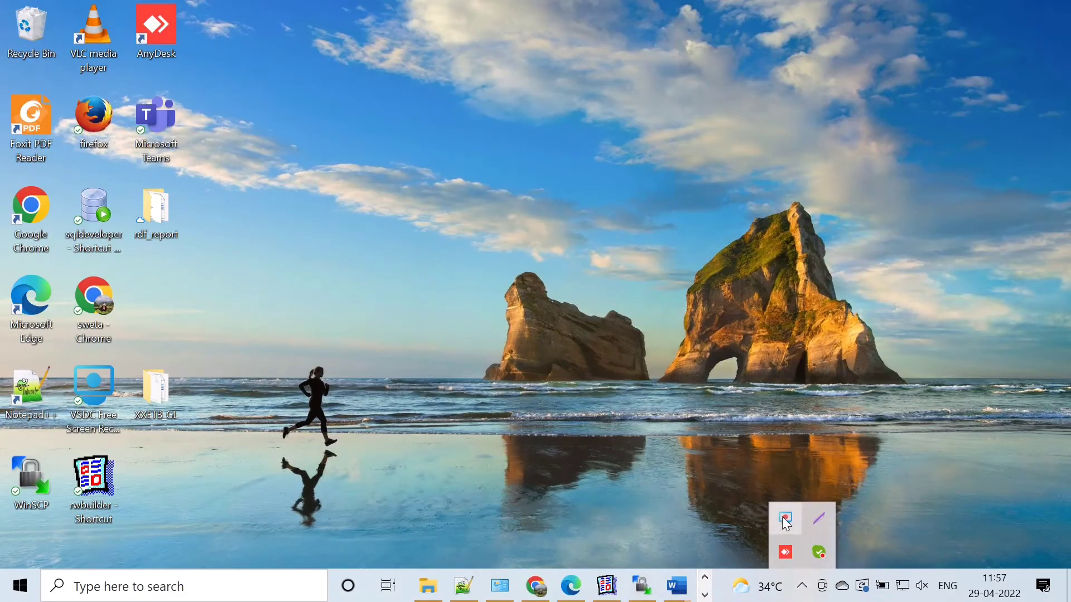
right_click(786, 523)
click(767, 490)
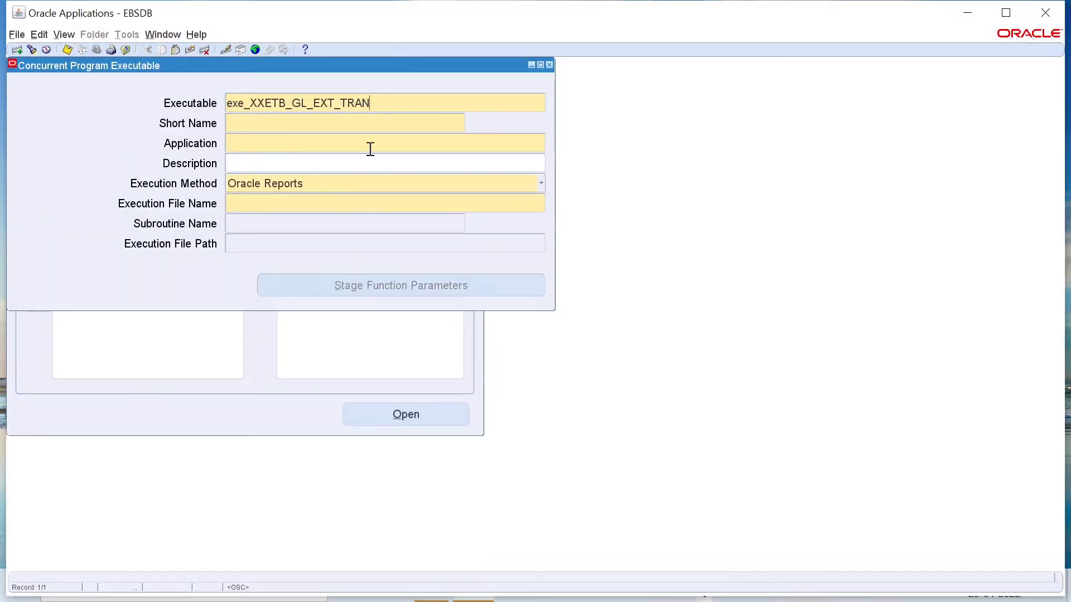
Step: Set the Executable, Short Name and Execution File Name of the new concurrent program executable to XXETB_GL_EXT_TRANS
drag(369, 103, 221, 102)
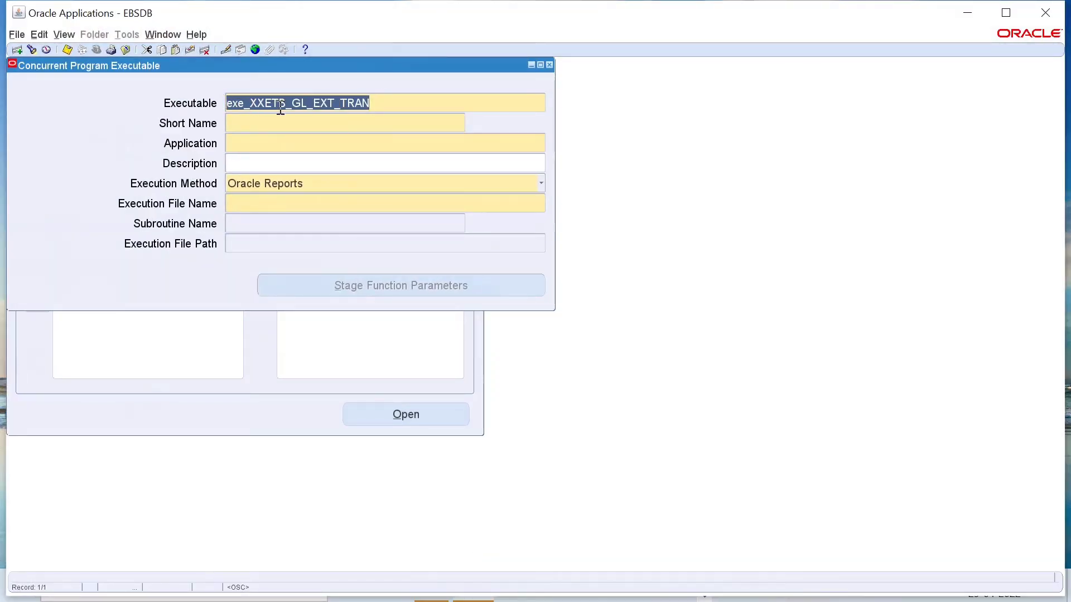
text(XXETB_GL_EXT_TRANS)
click(313, 128)
text(XXETB_GL_EXT_TRANS)
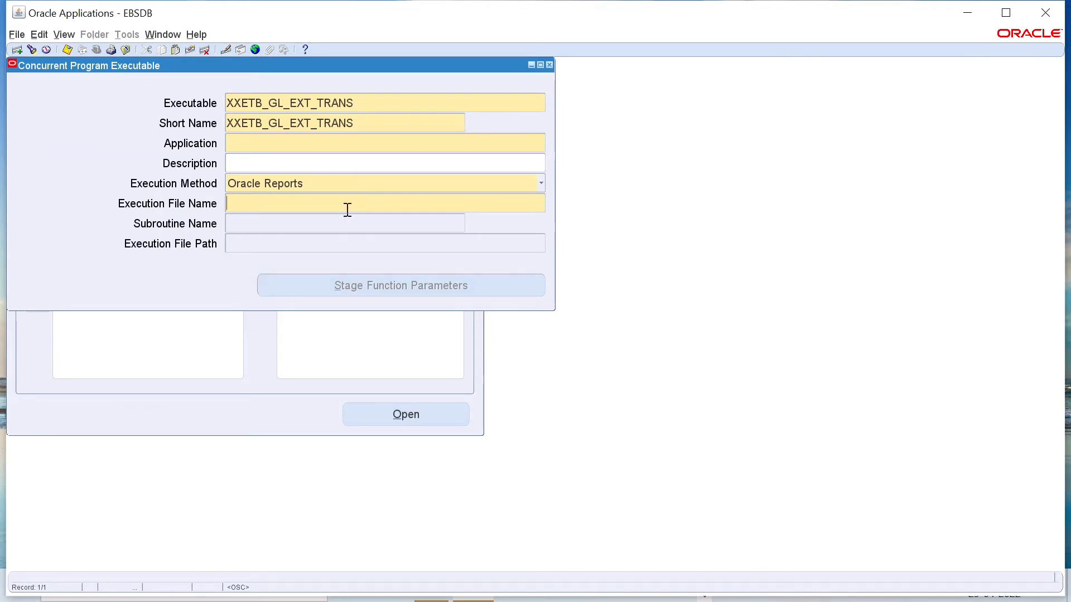
text(XXETB_GL_EXT_TRANS)
Step: Prefix the Executable and Short Name with ex_ so both read ex_XXETB_GL_EXT_TRANS, and move on to the Application field
click(232, 99)
click(229, 103)
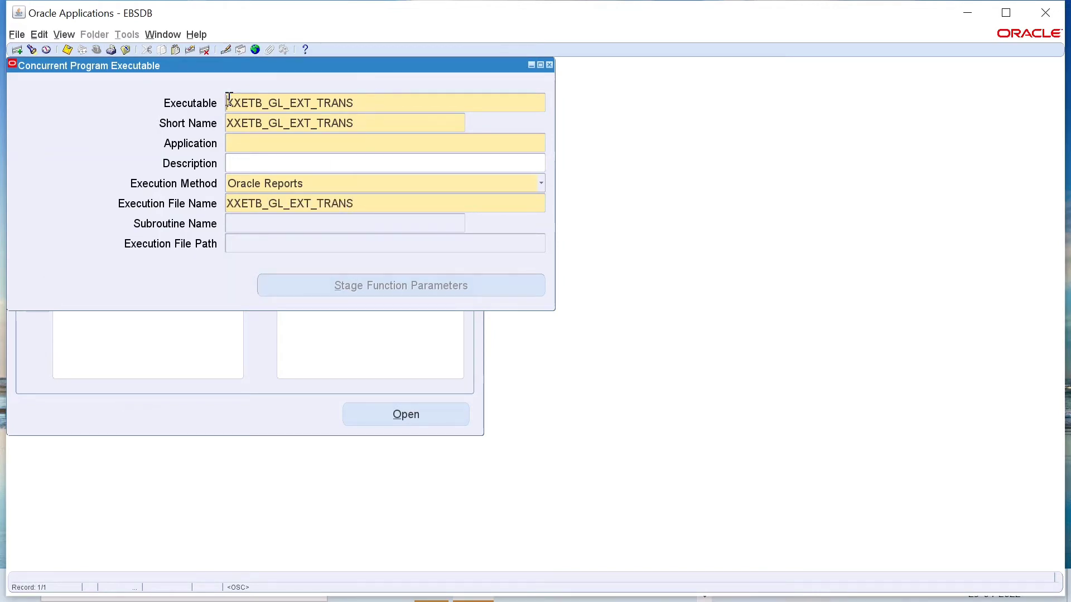
text(ex_)
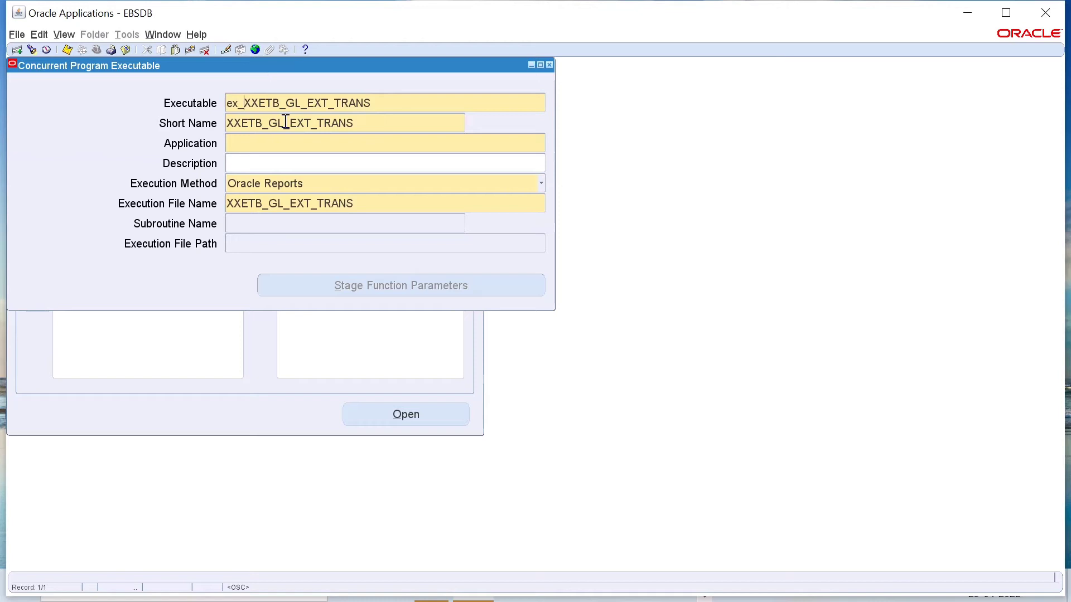
click(231, 121)
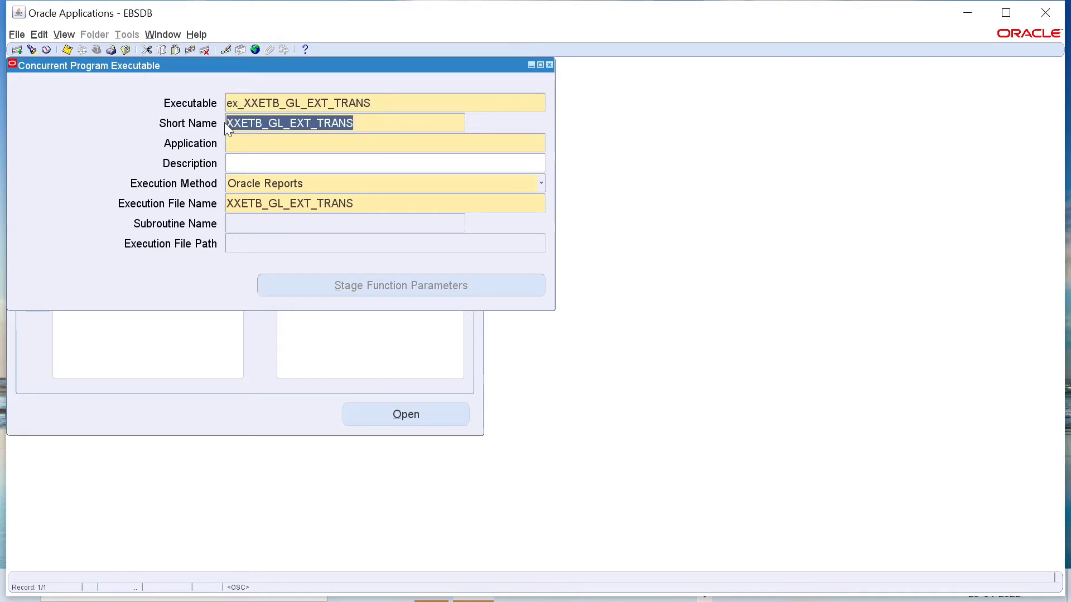
click(229, 123)
text(ex)
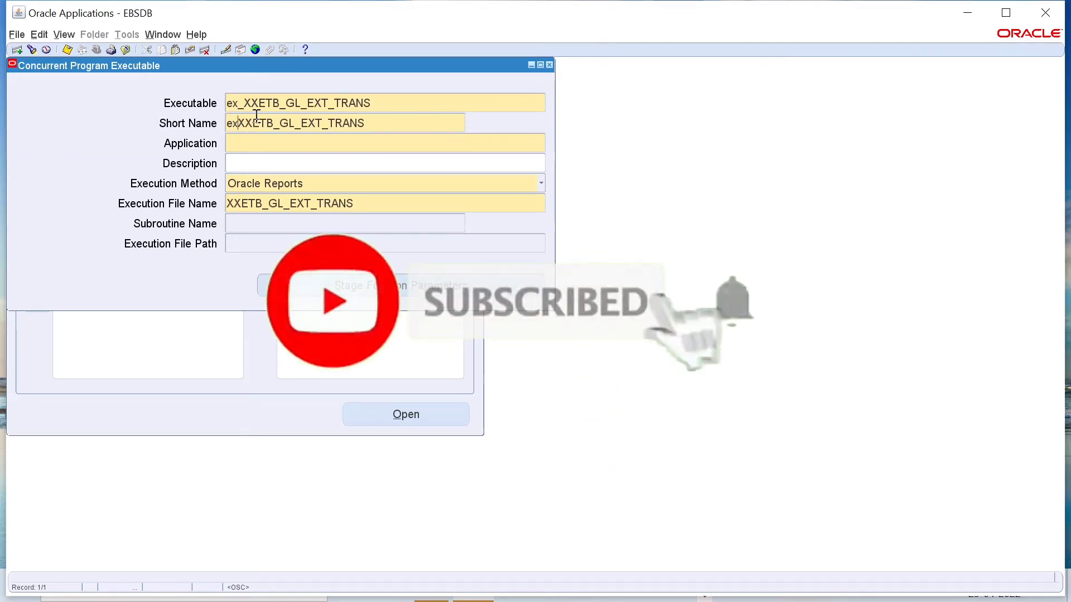
text(_)
click(471, 144)
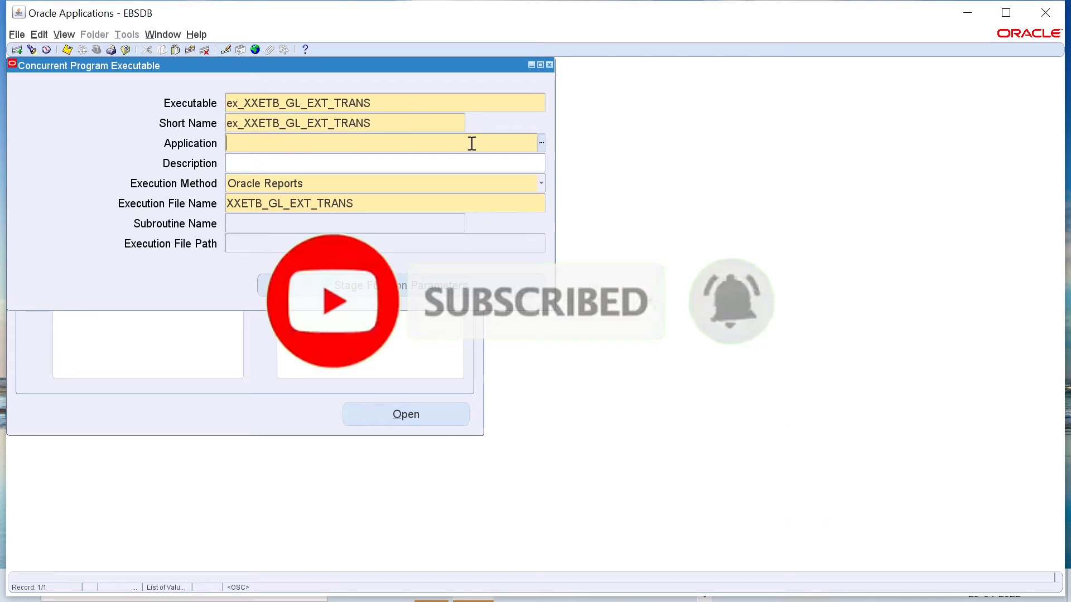
Step: Assign the executable to Application Object Library and save the record
click(542, 144)
click(337, 374)
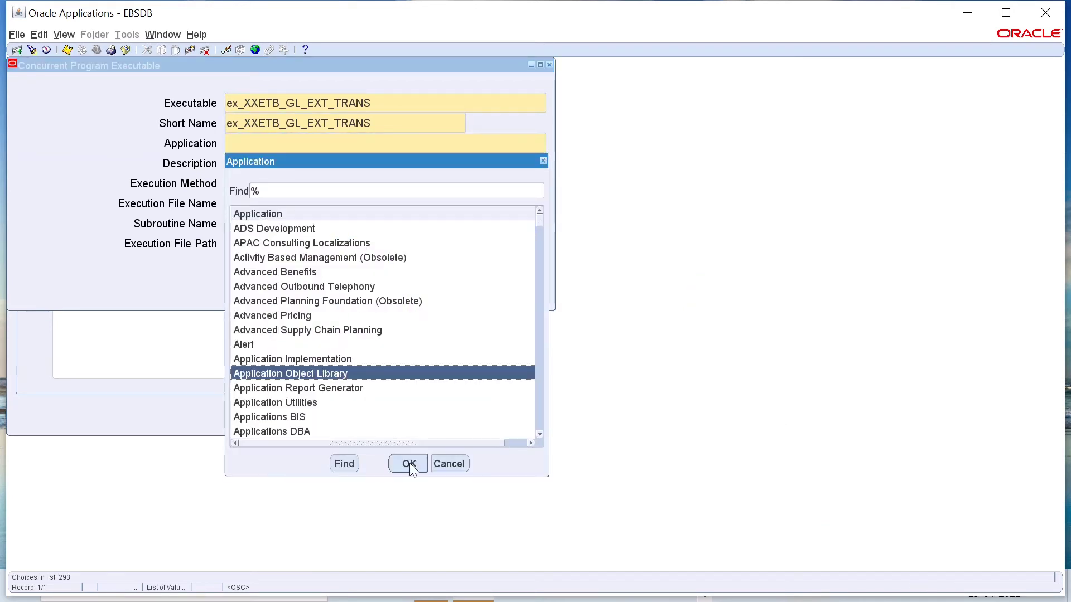
click(409, 464)
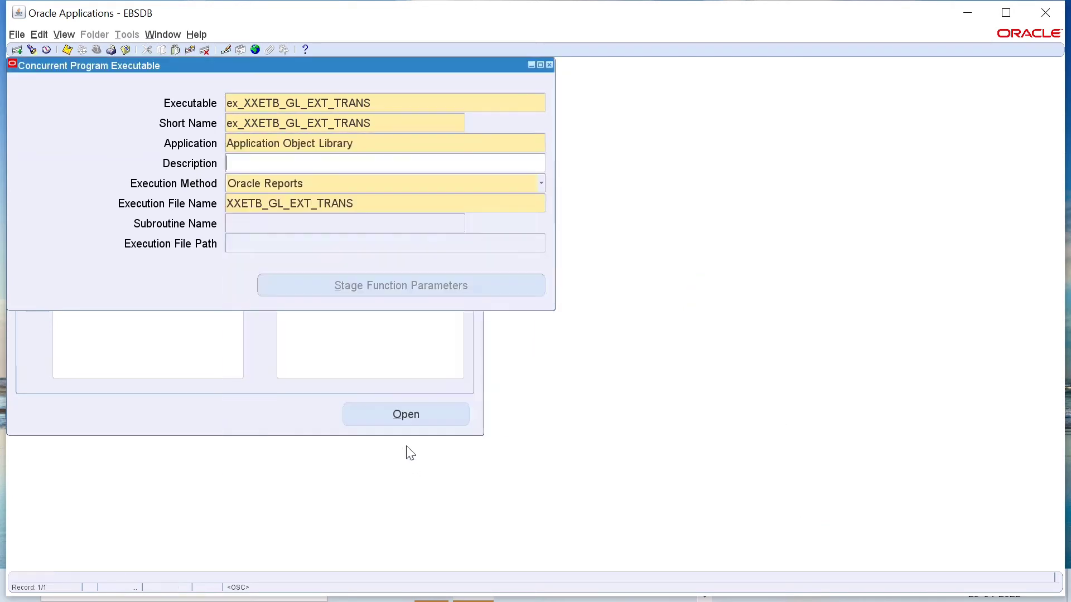
click(66, 53)
Step: Copy the executable's short name and open the Concurrent Programs definition form from the Application Developer responsibility
mouse_move(370, 128)
mouse_down()
mouse_move(240, 126)
mouse_move(378, 126)
mouse_up()
key(ctrl+c)
click(404, 162)
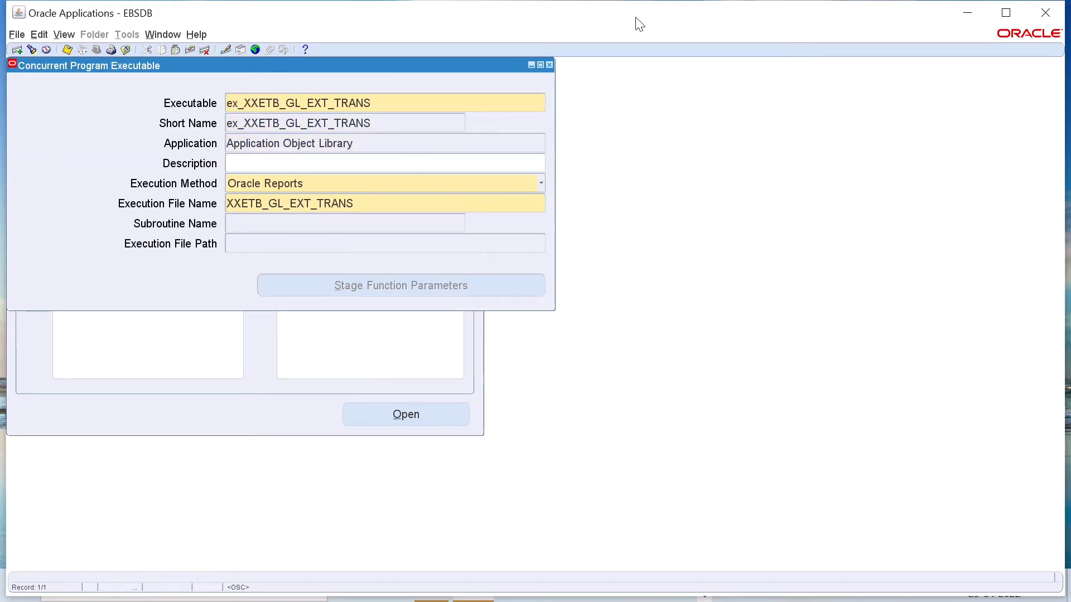
click(549, 65)
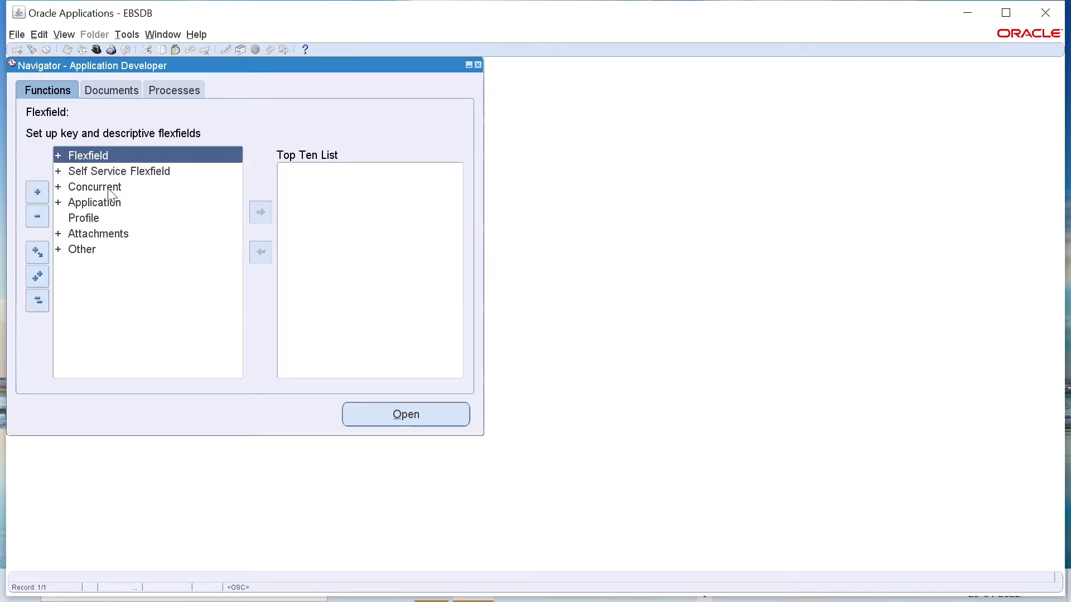
double_click(108, 188)
double_click(117, 203)
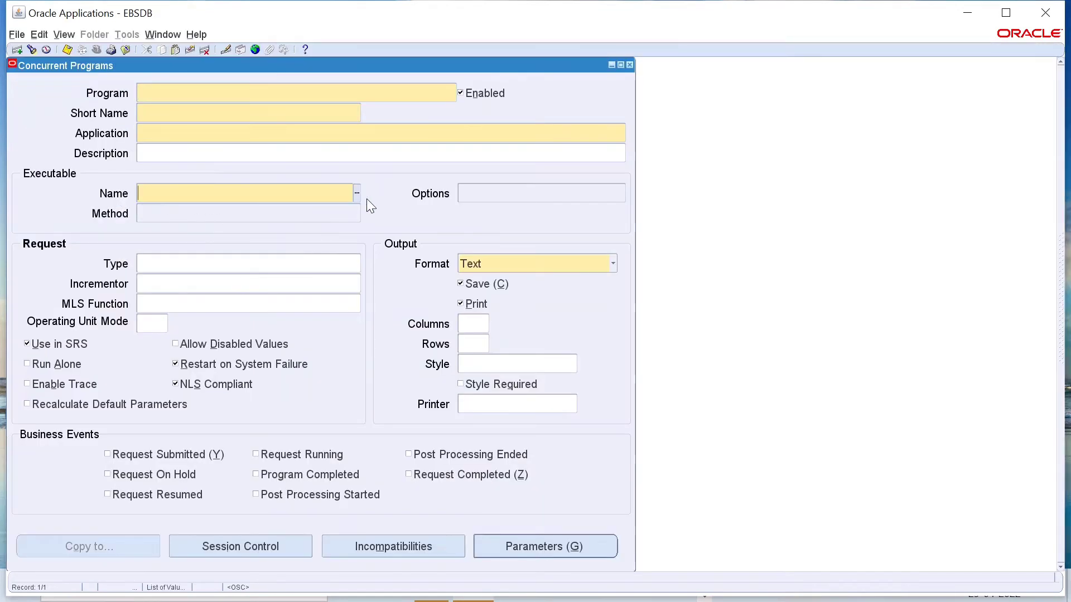
Step: Assign the executable ex_XXETB_GL_EXT_TRANS to the new concurrent program
click(356, 193)
key(ctrl+v)
text(%)
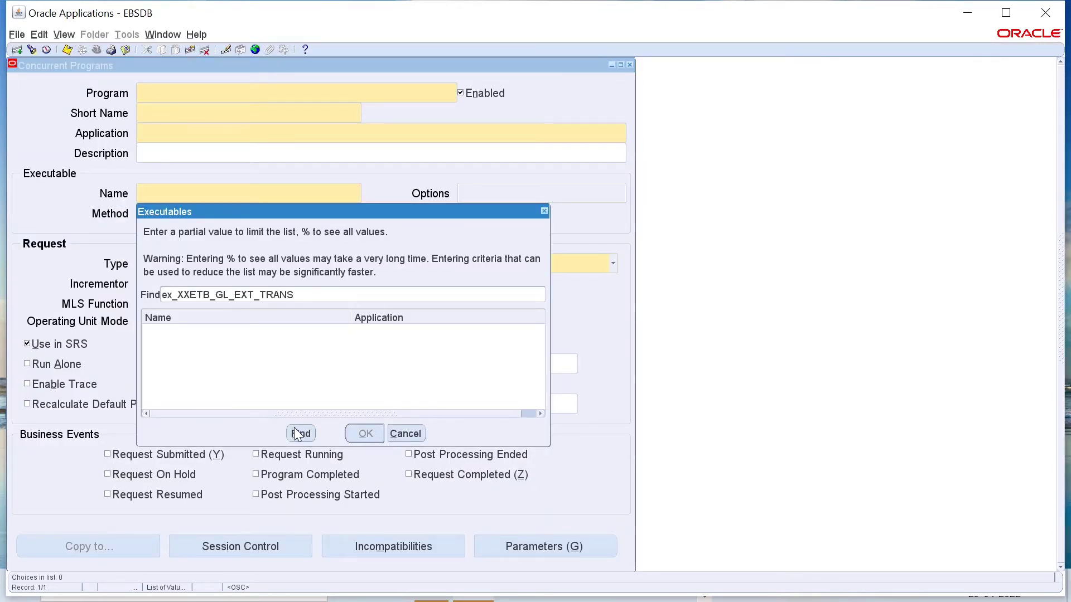
click(301, 433)
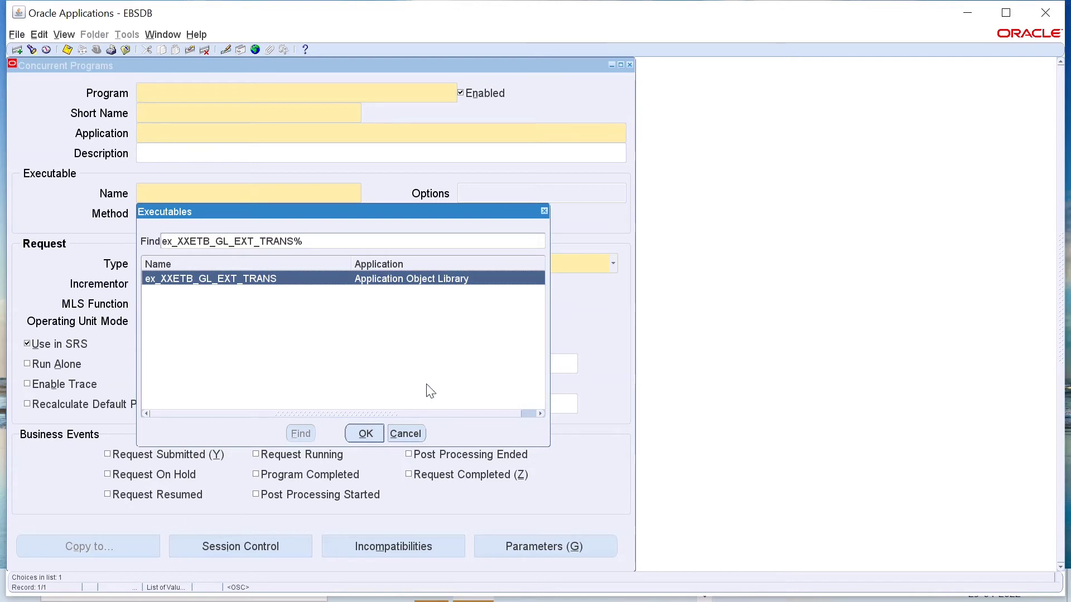
click(364, 434)
Step: Set both the Program and Short Name of the concurrent program to XXETB_GL_EXT_TRANS, without the ex_ prefix
click(185, 96)
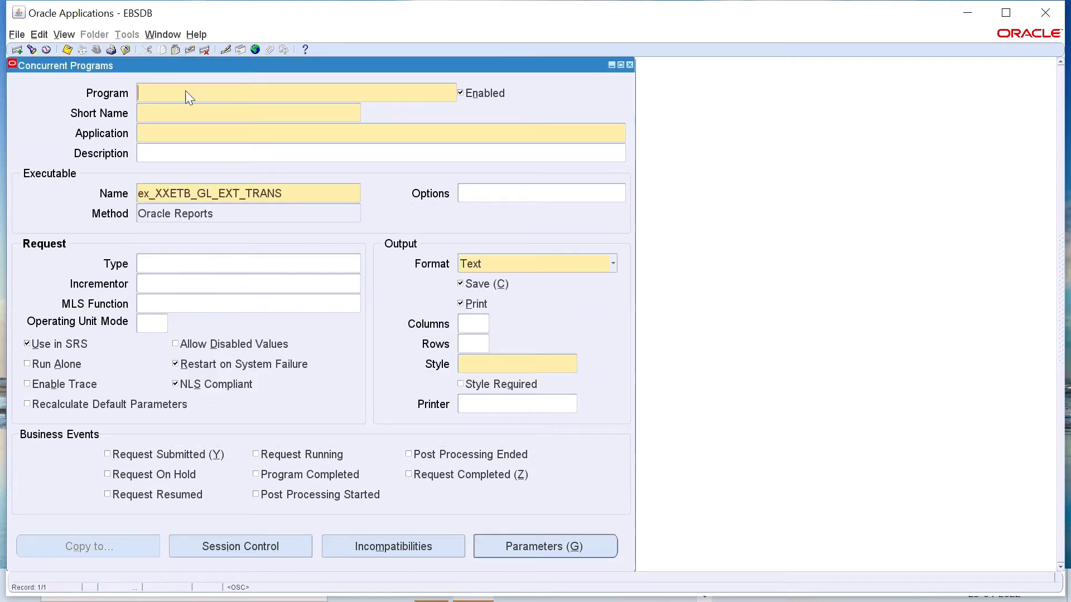
key(ctrl+v)
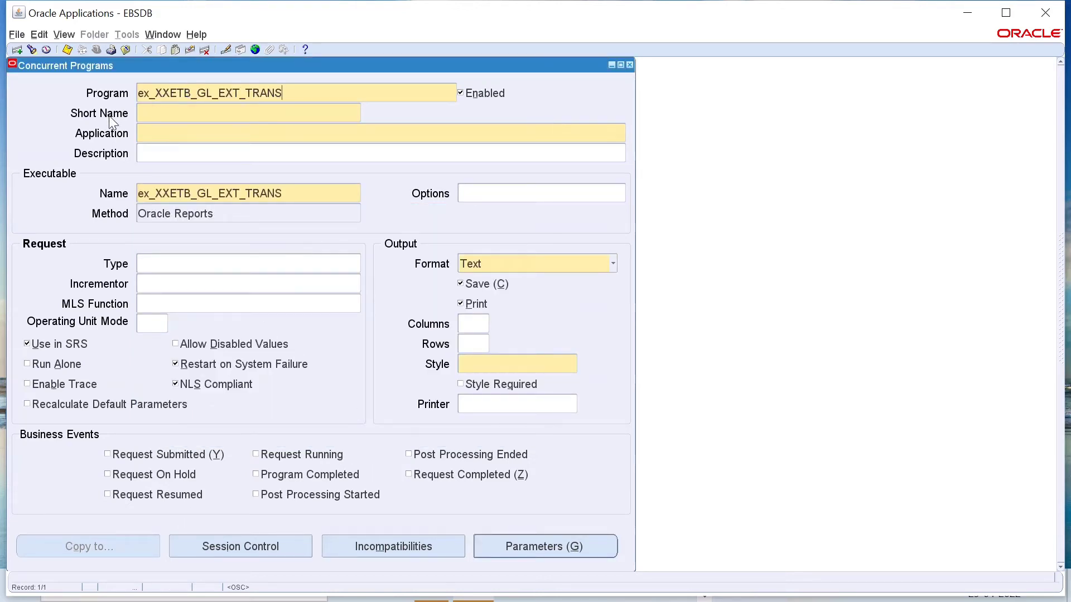
click(158, 93)
key(BackSpace)
key(BackSpace)
key(BackSpace)
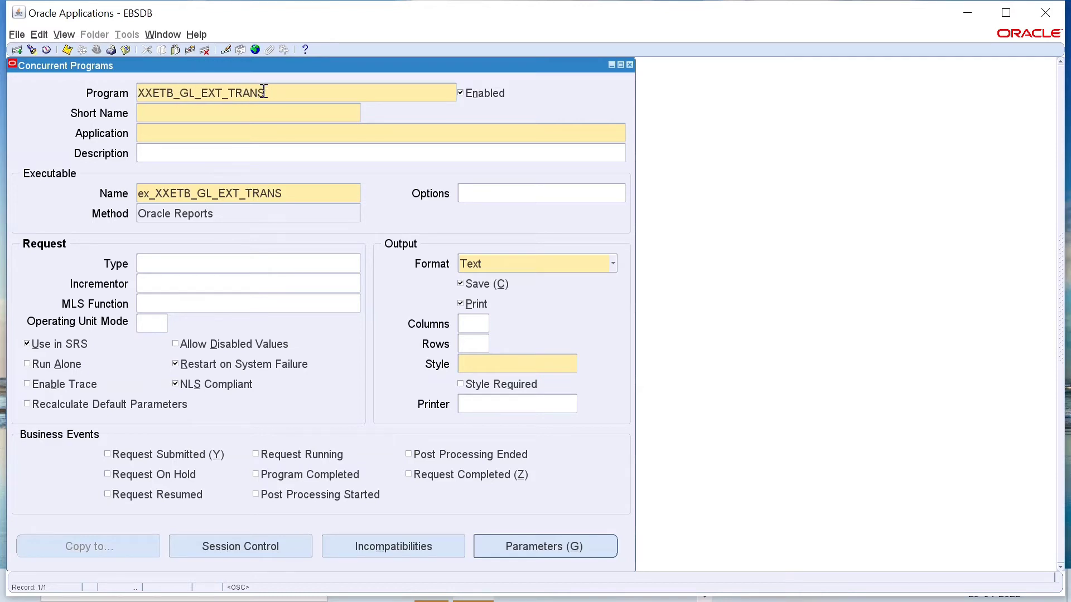
drag(264, 92, 118, 85)
key(ctrl+c)
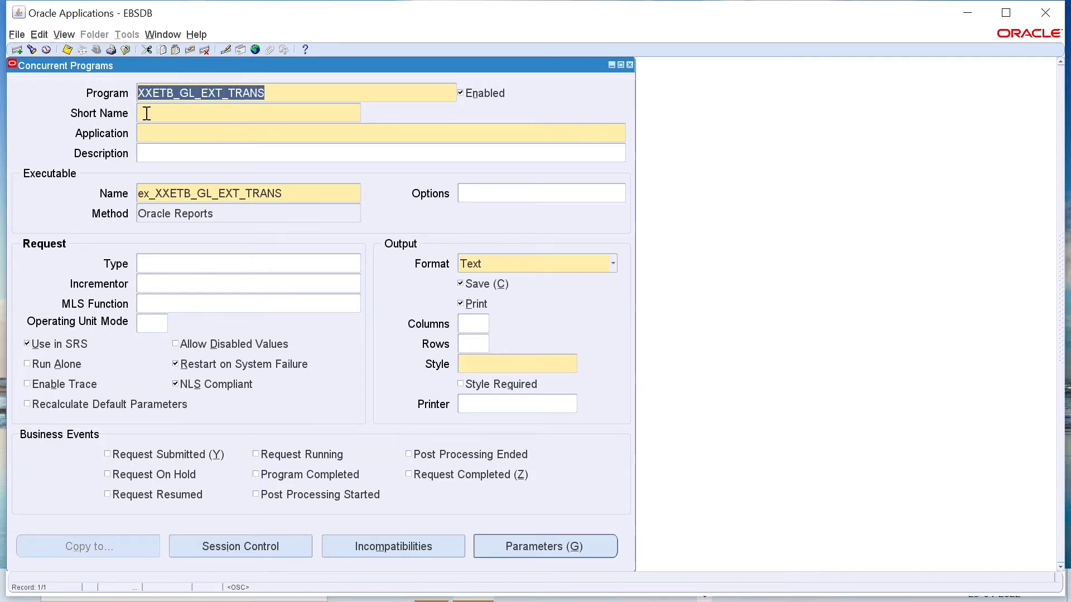
click(146, 113)
key(ctrl+v)
Step: Set the concurrent program's Application to Application Object Library
click(174, 133)
click(621, 132)
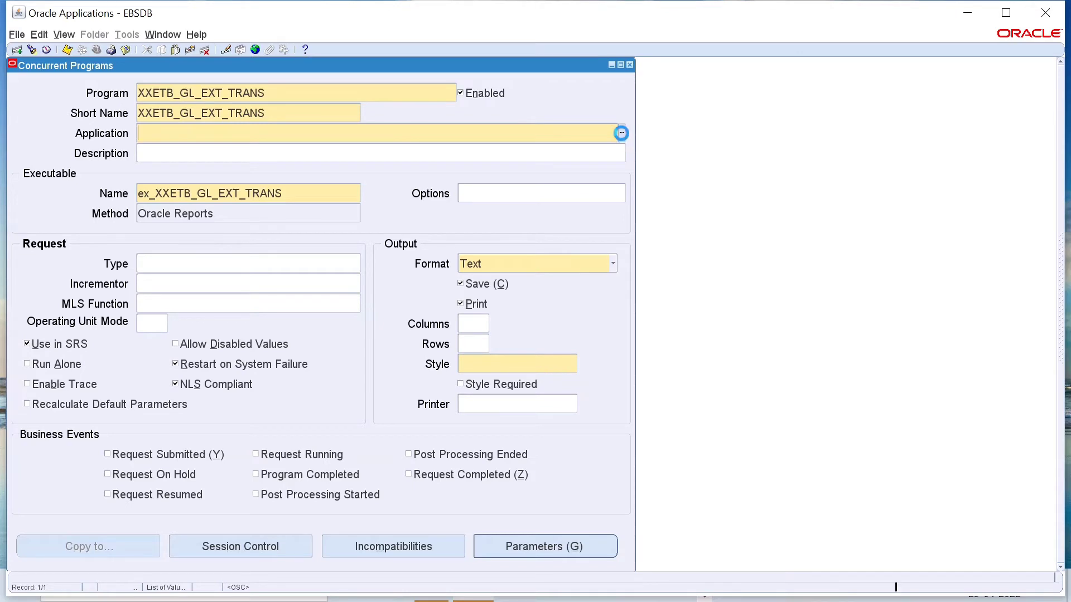
scroll(255, 265, down, 4)
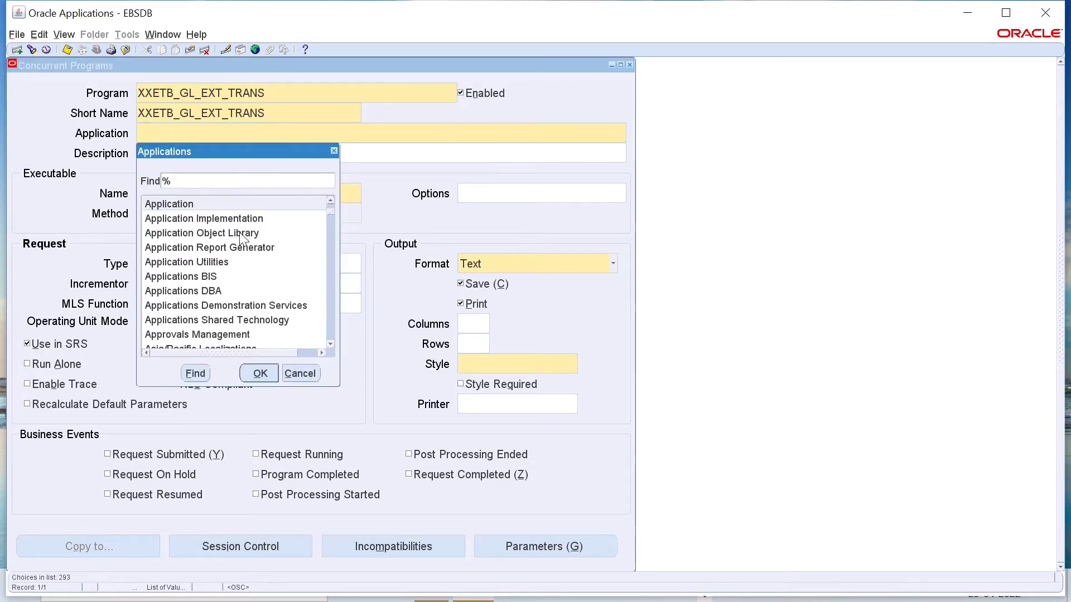
click(241, 235)
click(260, 374)
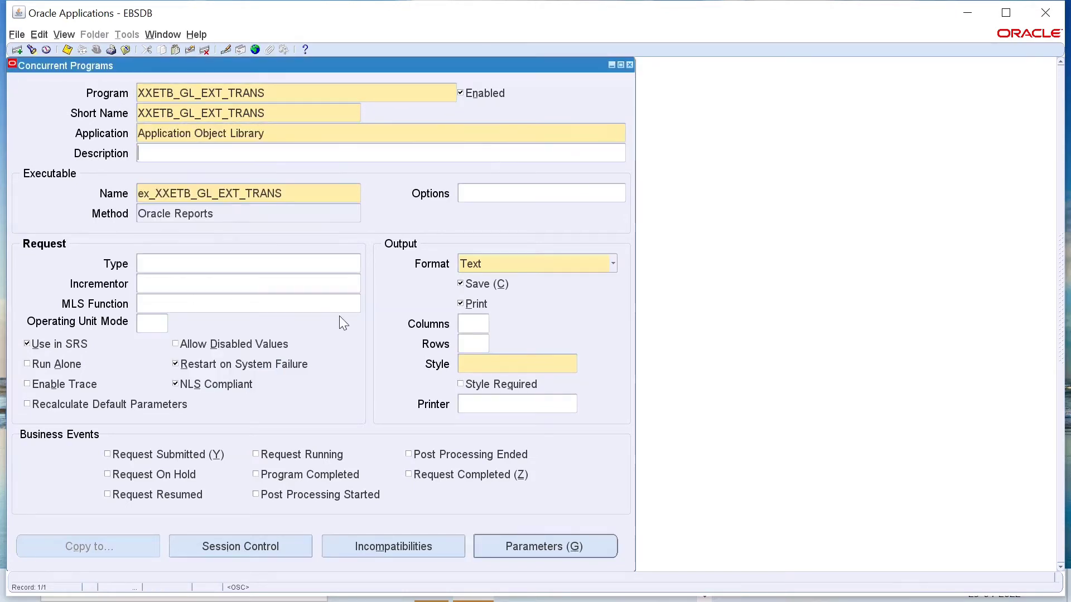
Step: Set the program's output format to XML and its print style to Landscape, and save the concurrent program
click(613, 264)
click(534, 277)
click(514, 363)
click(574, 362)
scroll(562, 284, down, 10)
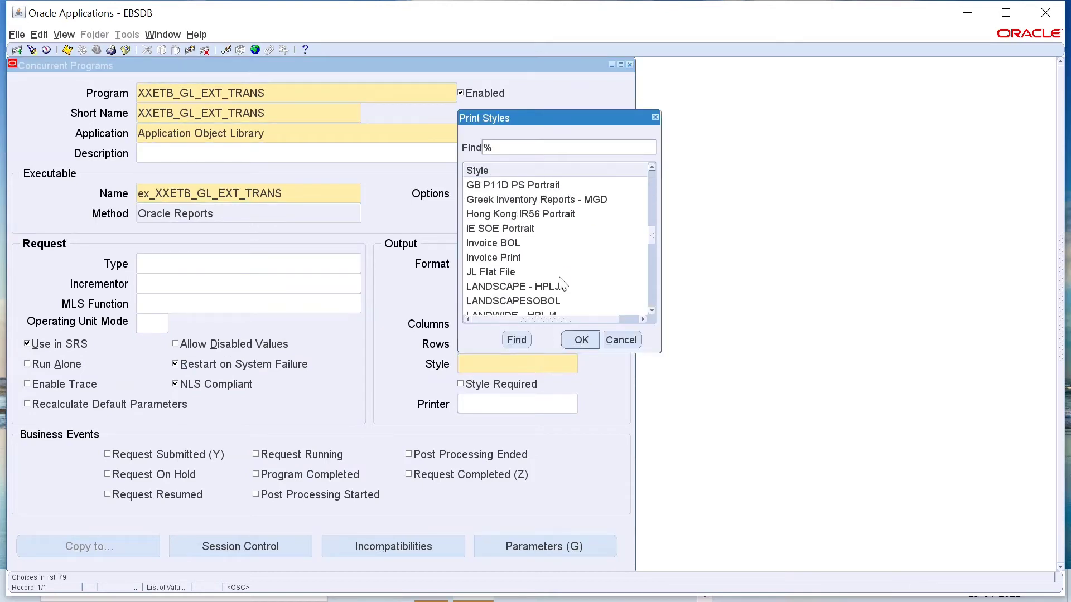
click(502, 300)
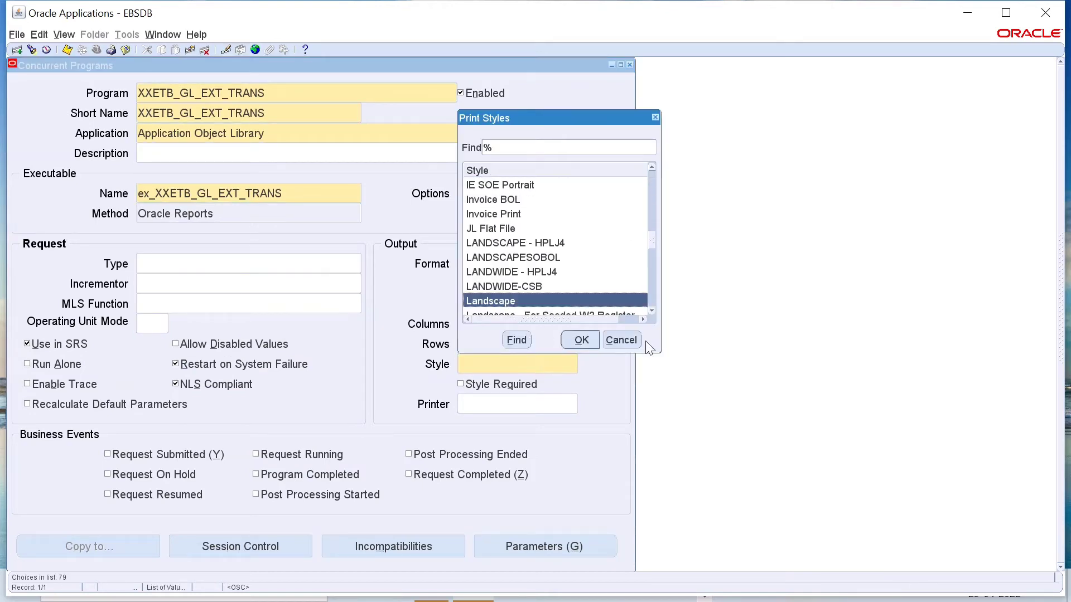
click(581, 340)
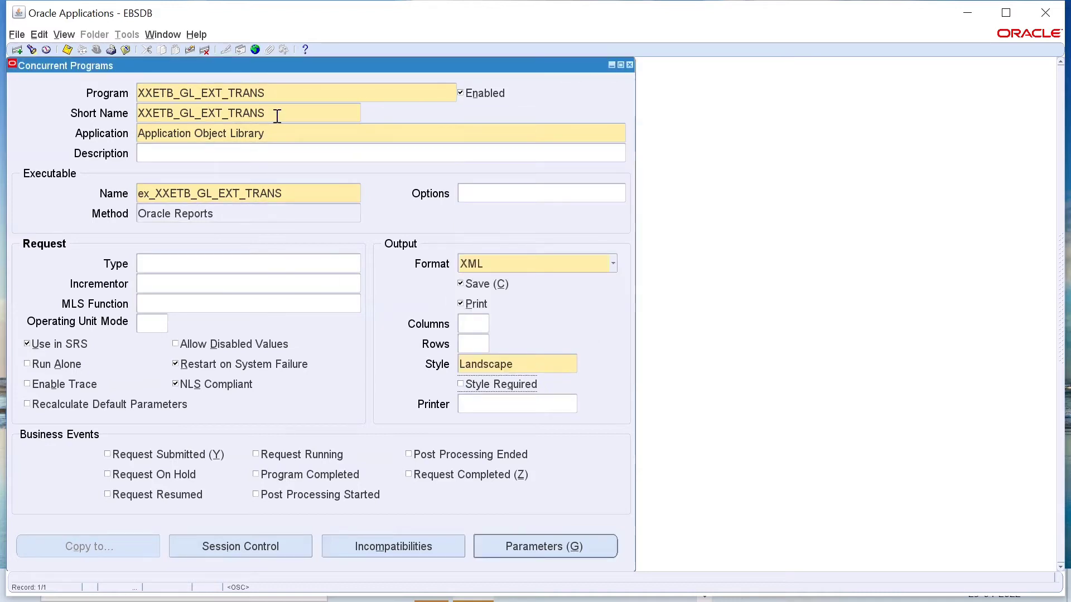
click(67, 50)
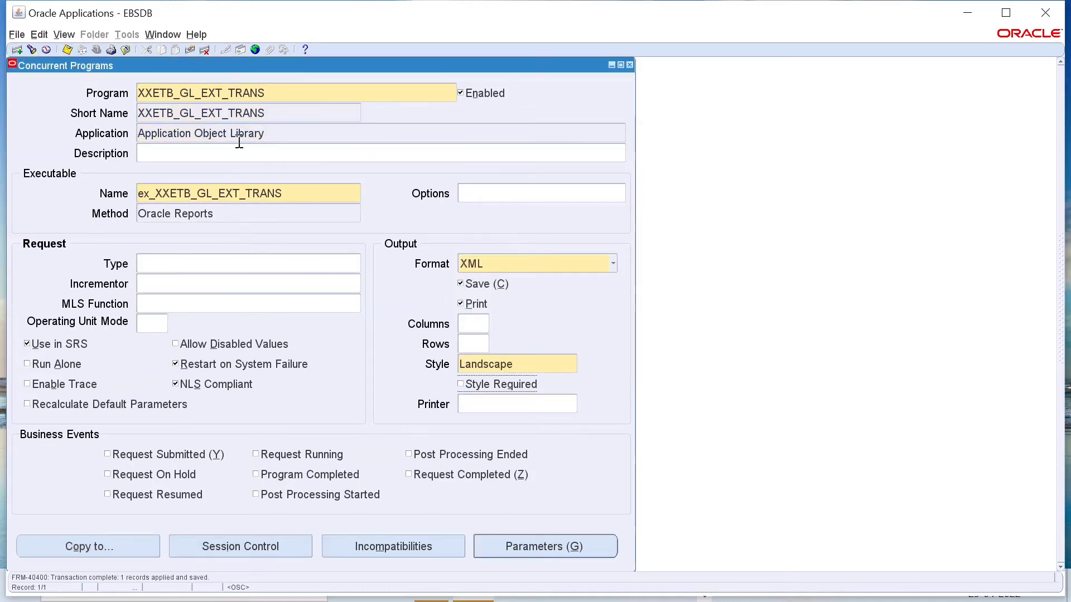
Step: Copy the concurrent program's short name and switch to the System Administrator responsibility
drag(139, 113, 266, 114)
key(ctrl+c)
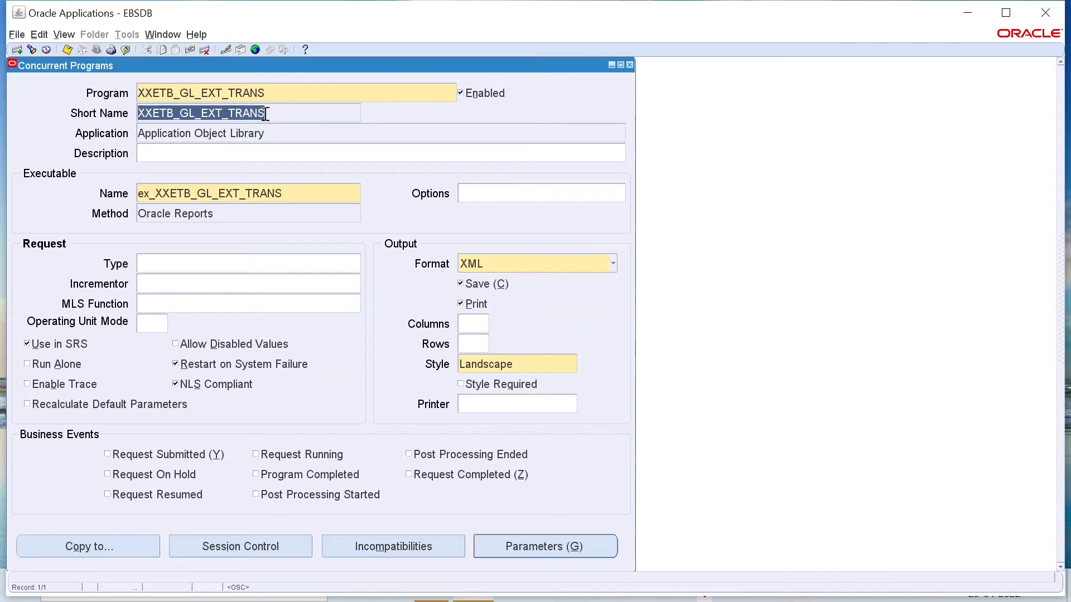
click(629, 64)
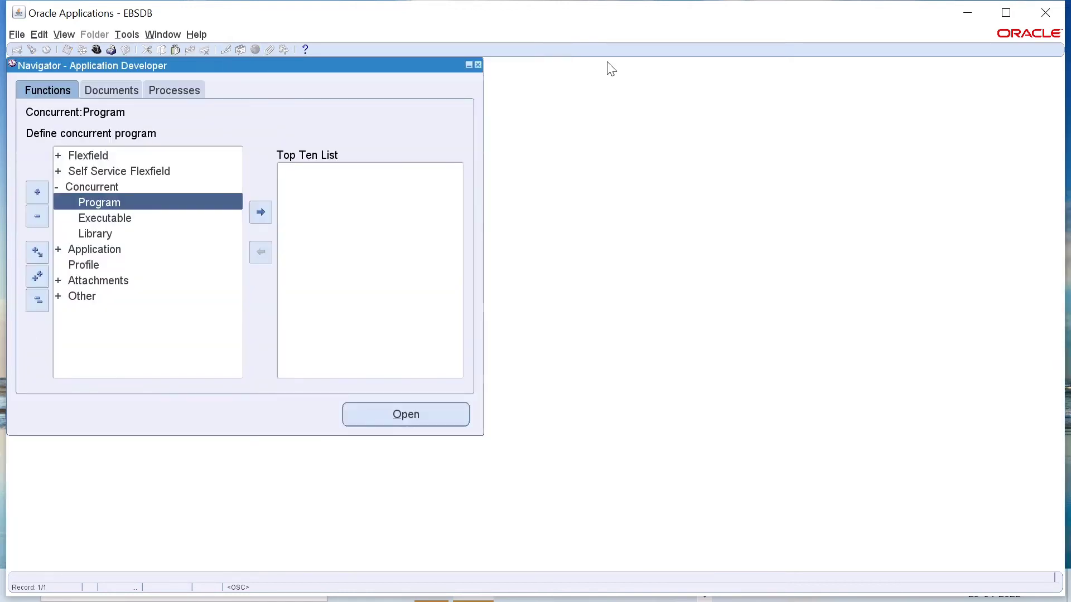
click(96, 50)
scroll(129, 255, down, 1)
scroll(128, 256, down, 1)
double_click(95, 263)
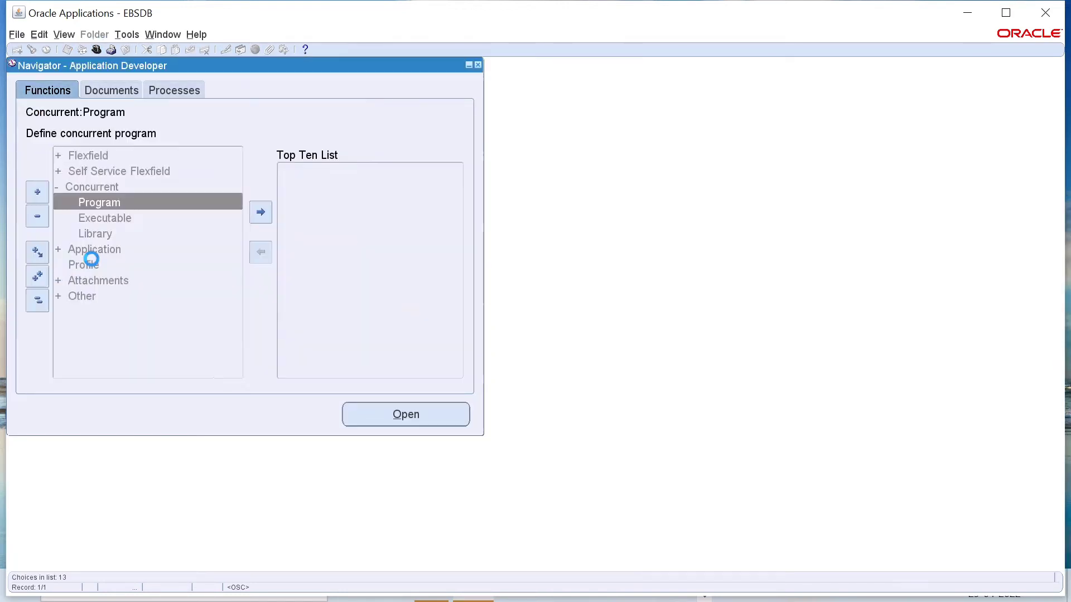
Step: Open the Request Groups form from the responsibility security functions
double_click(85, 296)
scroll(117, 292, down, 3)
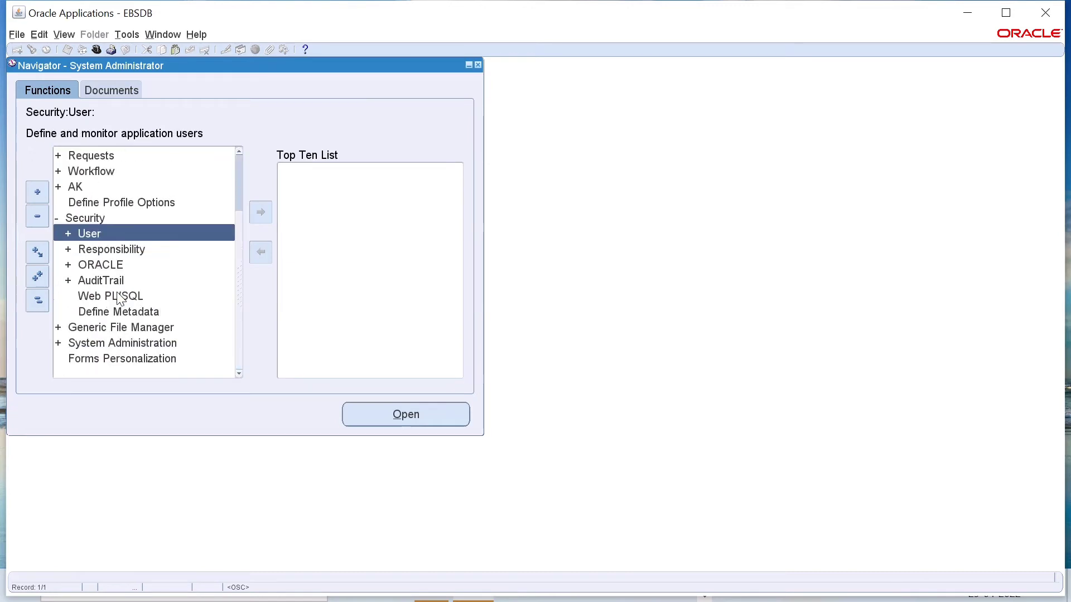
double_click(112, 248)
double_click(126, 268)
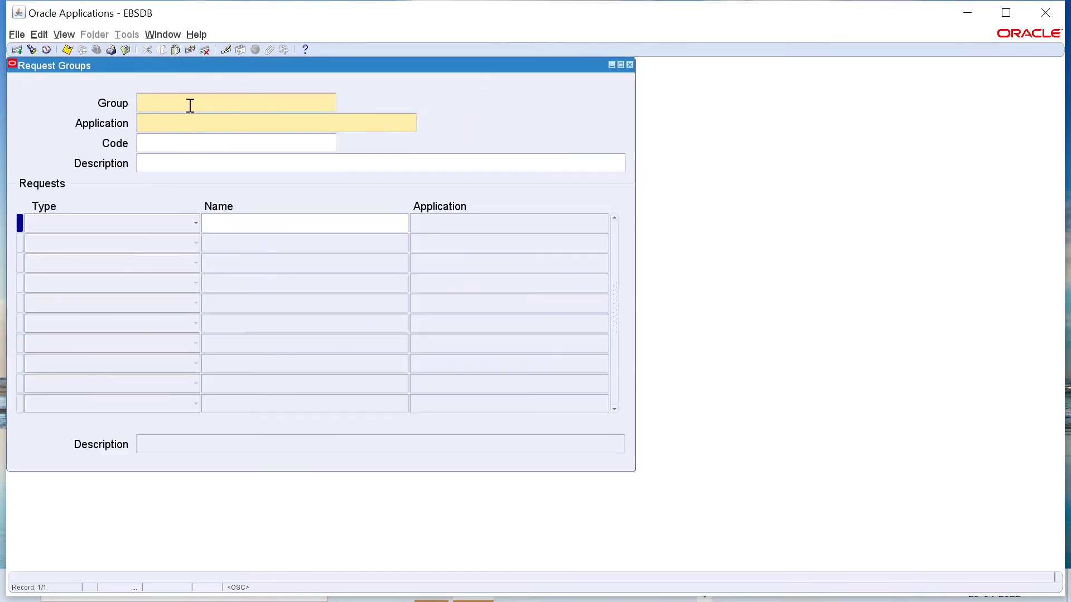
click(64, 34)
click(76, 83)
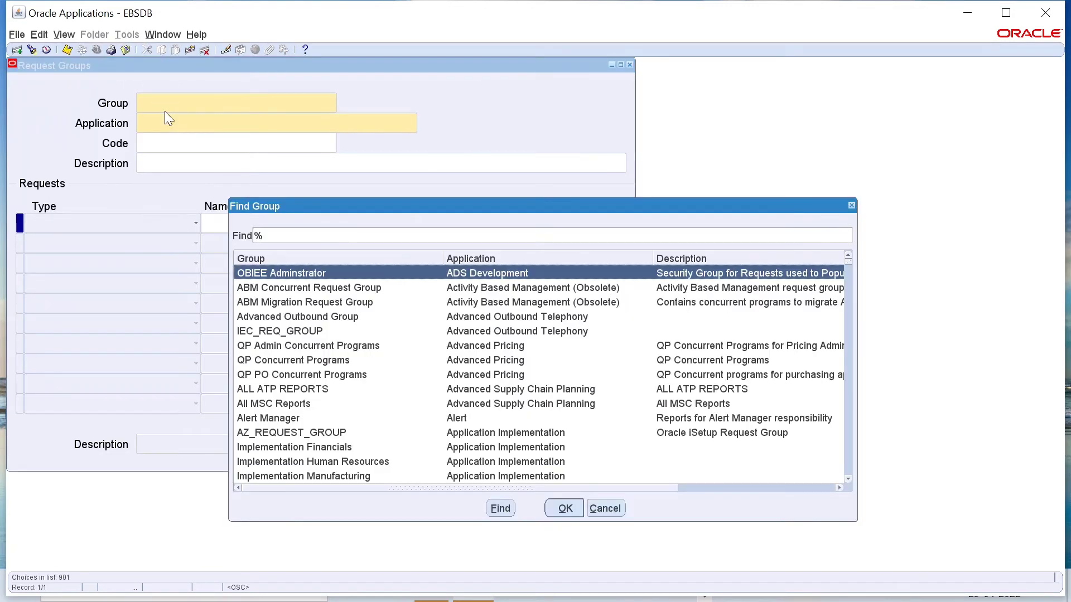
text(demo)
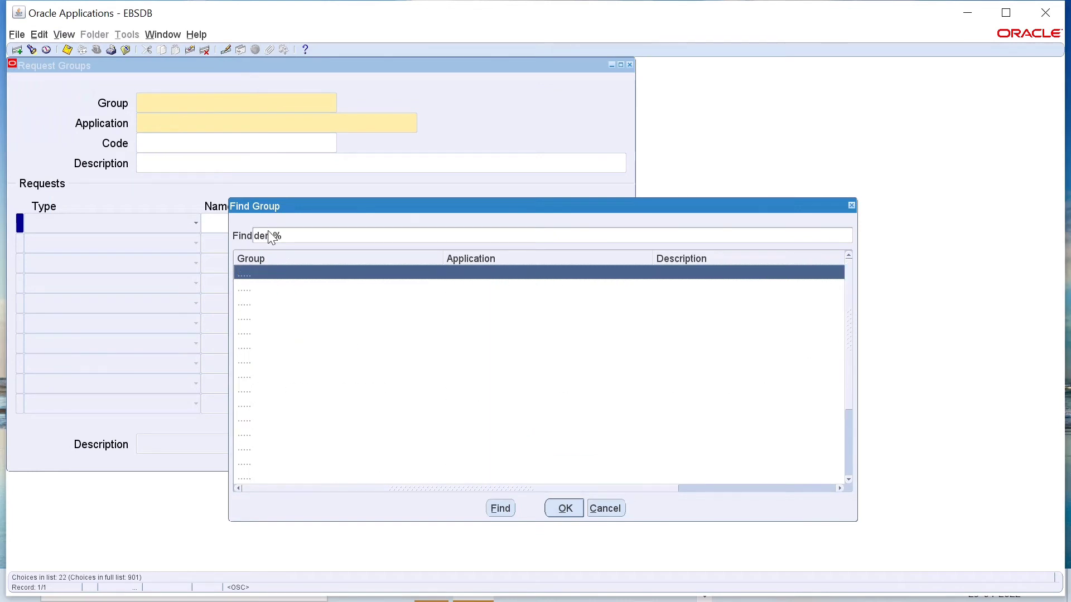
click(277, 332)
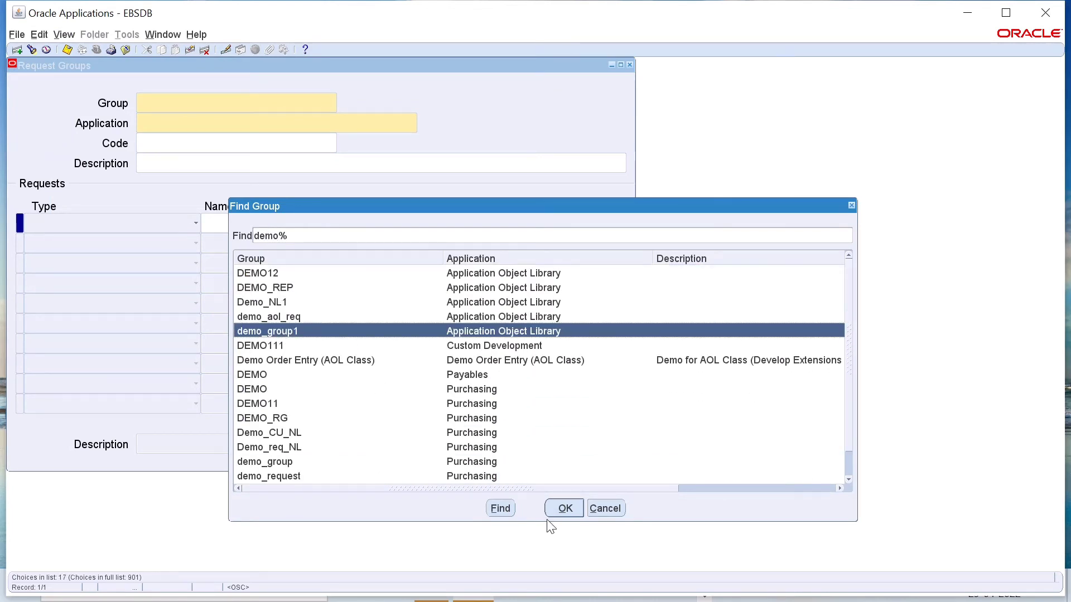
click(564, 507)
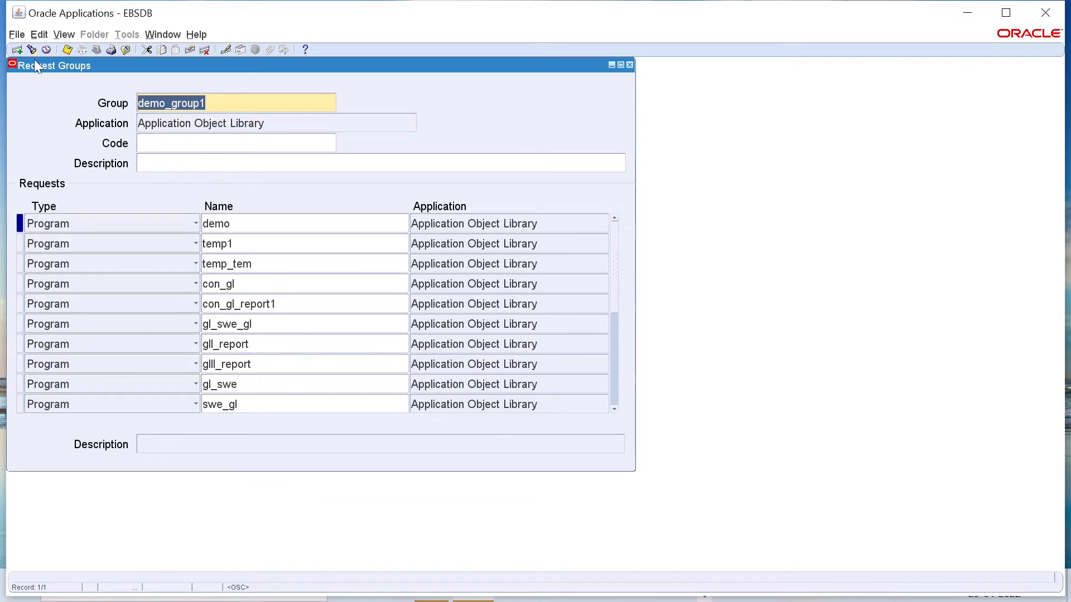
click(18, 50)
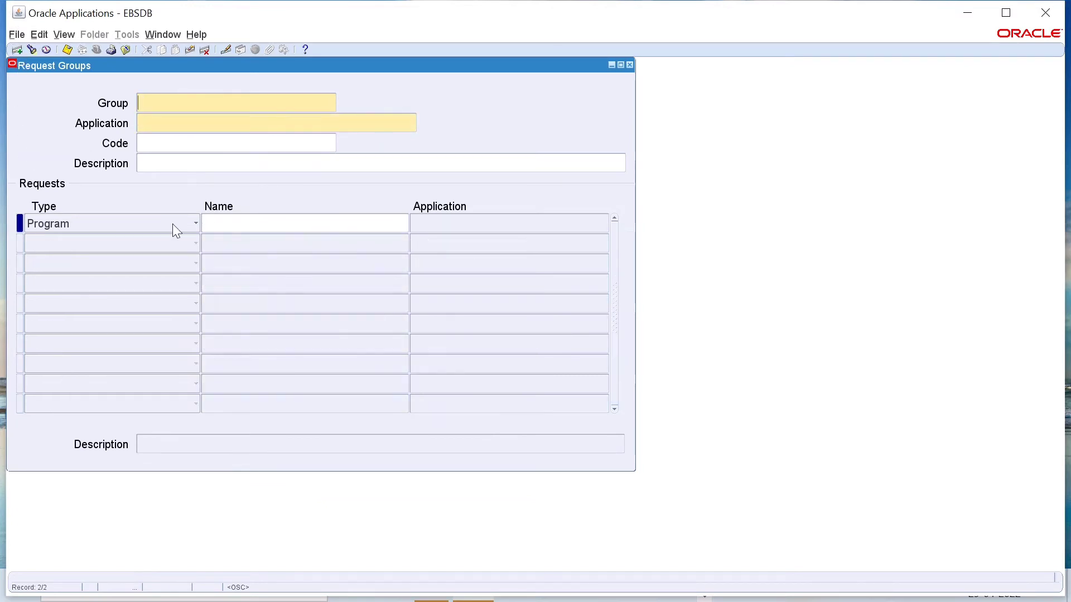
click(239, 225)
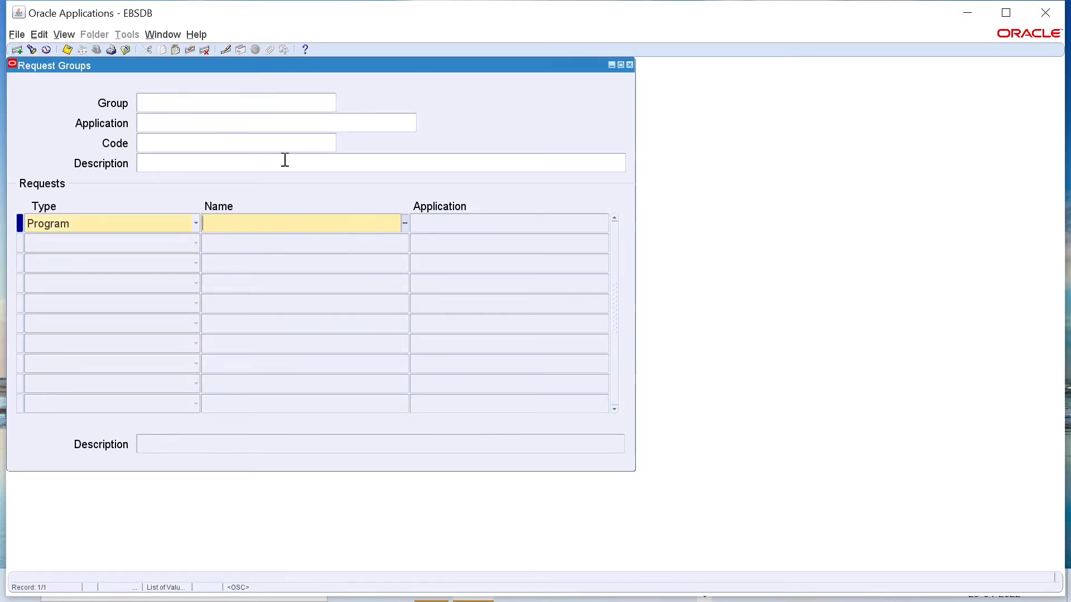
click(182, 102)
Step: Find the request group demo_group1 of Application Object Library and load it into the form
click(64, 35)
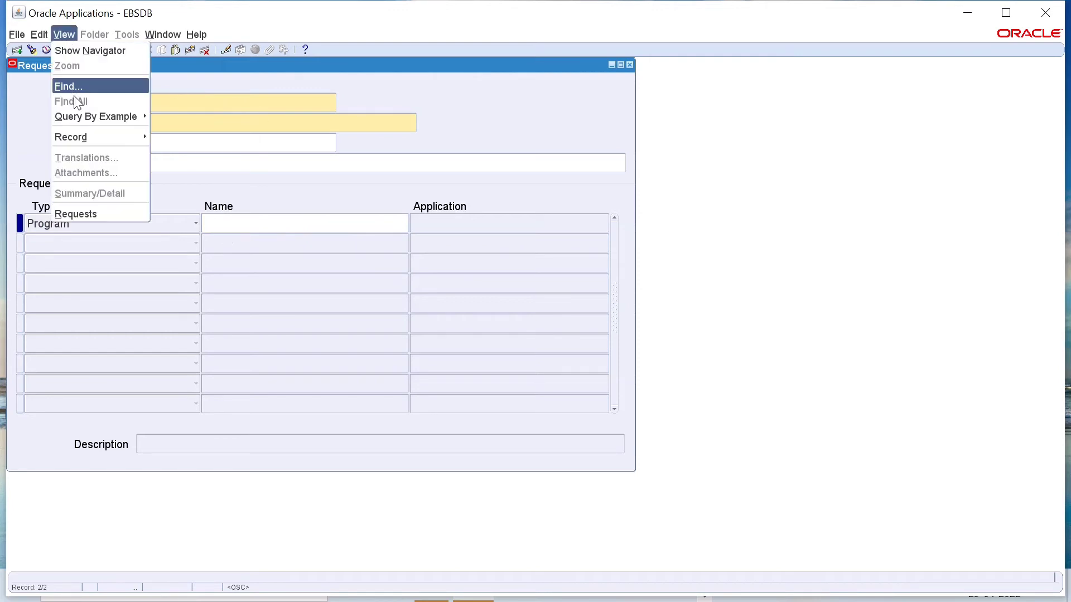
click(69, 85)
text(de%)
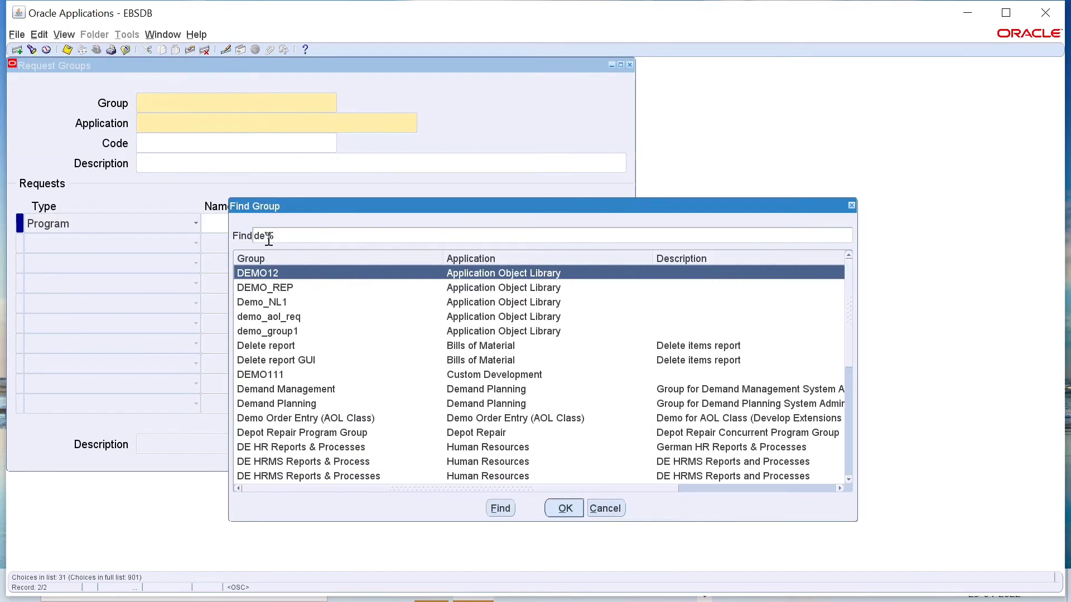
click(288, 333)
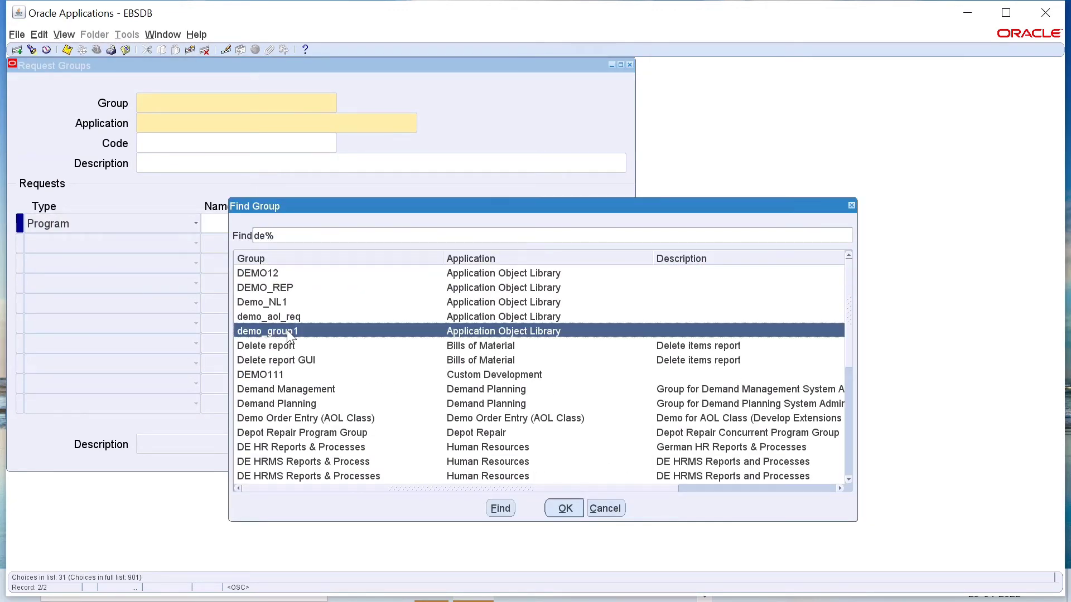
click(565, 509)
Step: Add a new Program request row below temp1 in demo_group1 and assign XXETB_GL_EXT_TRANS to it
click(38, 222)
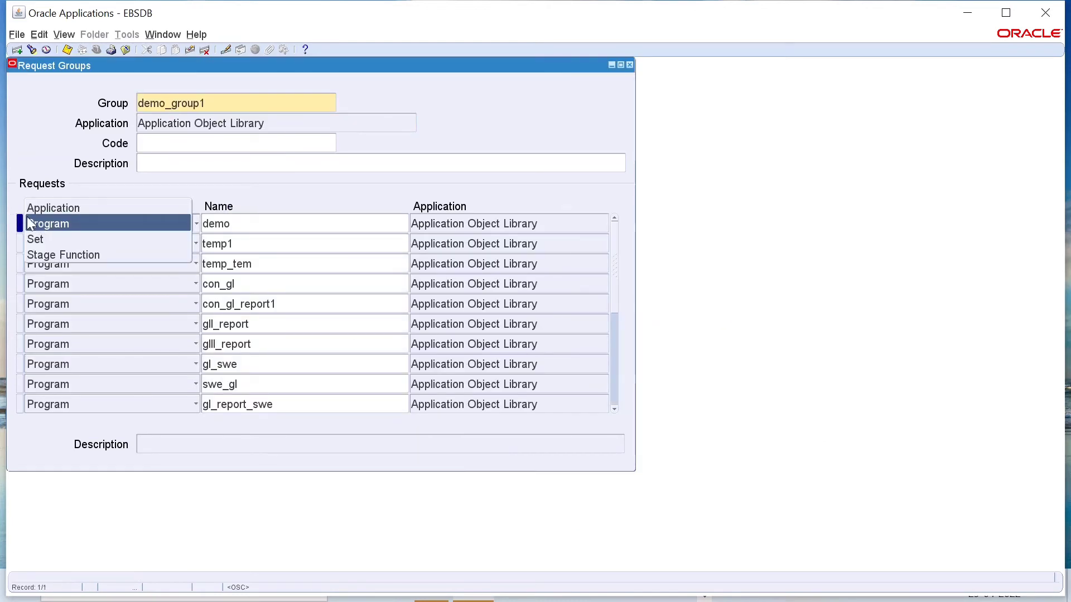
click(19, 240)
click(18, 49)
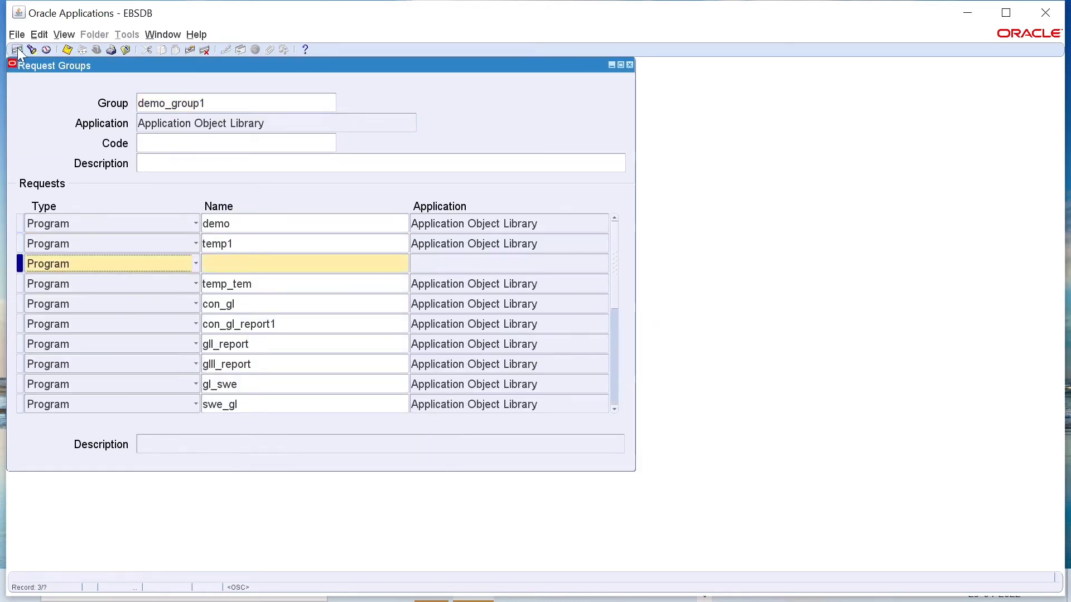
key(Tab)
click(404, 264)
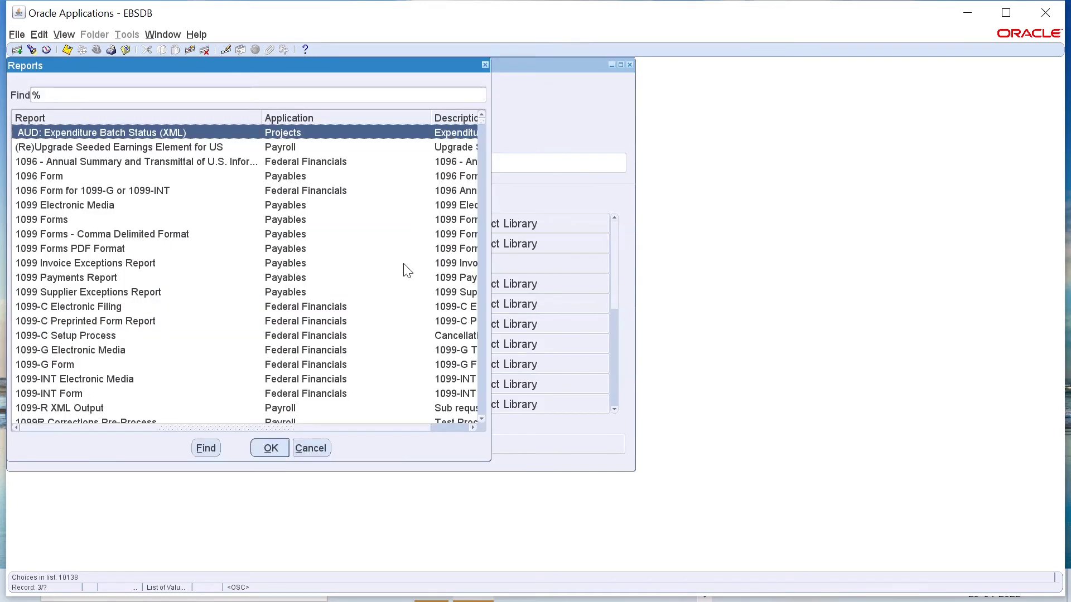
click(35, 94)
key(ctrl+v)
click(216, 446)
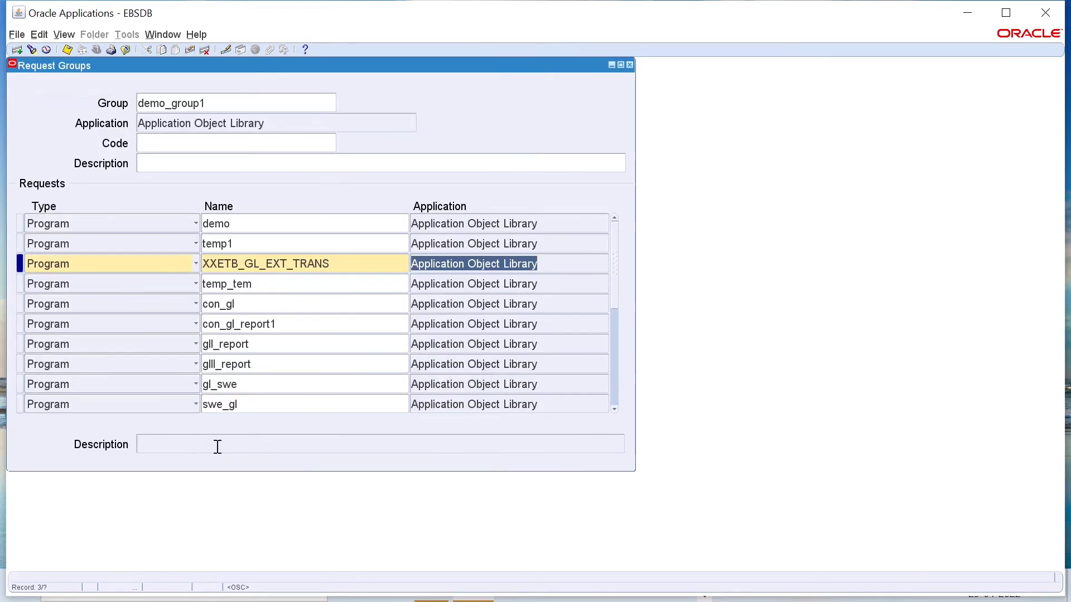
Step: Save the new program entry in demo_group1 and close the Request Groups form
key(ctrl+s)
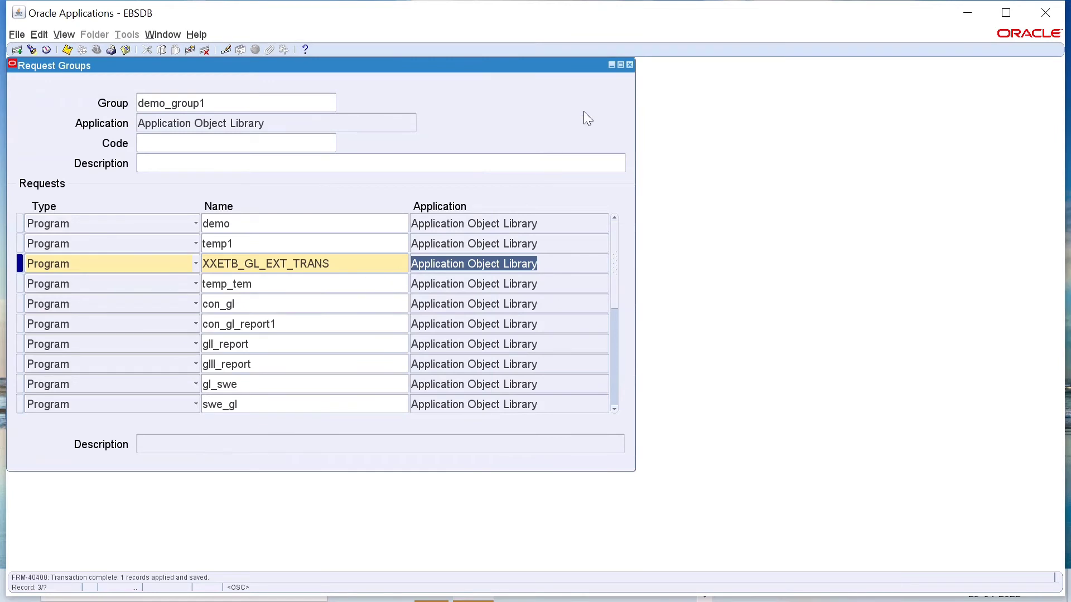
click(629, 65)
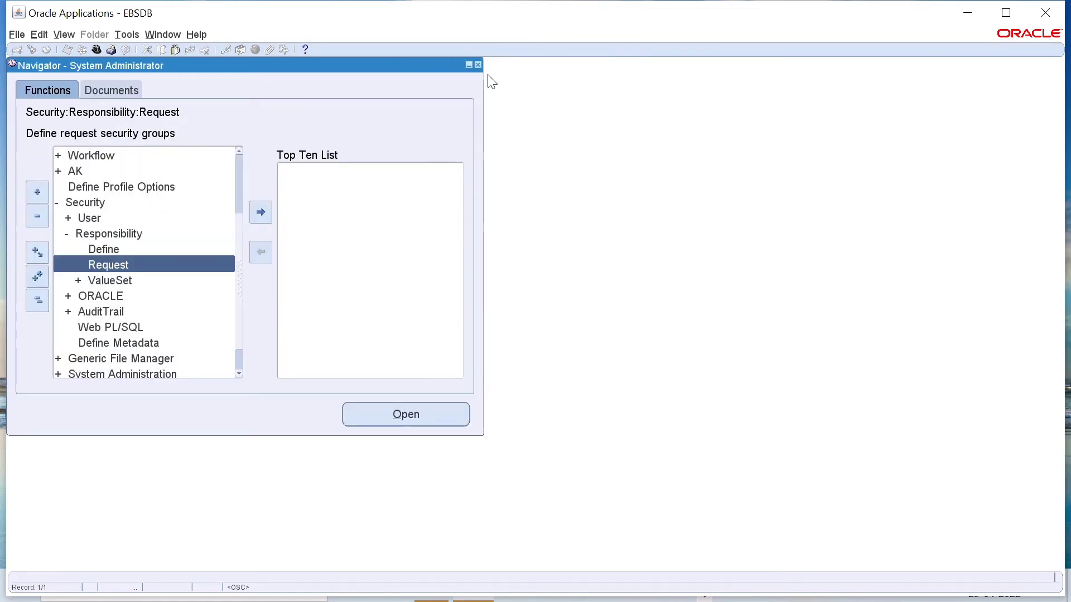
Step: Switch to the XML Publisher Administrator responsibility and open its Data Definitions page
click(96, 50)
scroll(167, 234, down, 2)
double_click(99, 274)
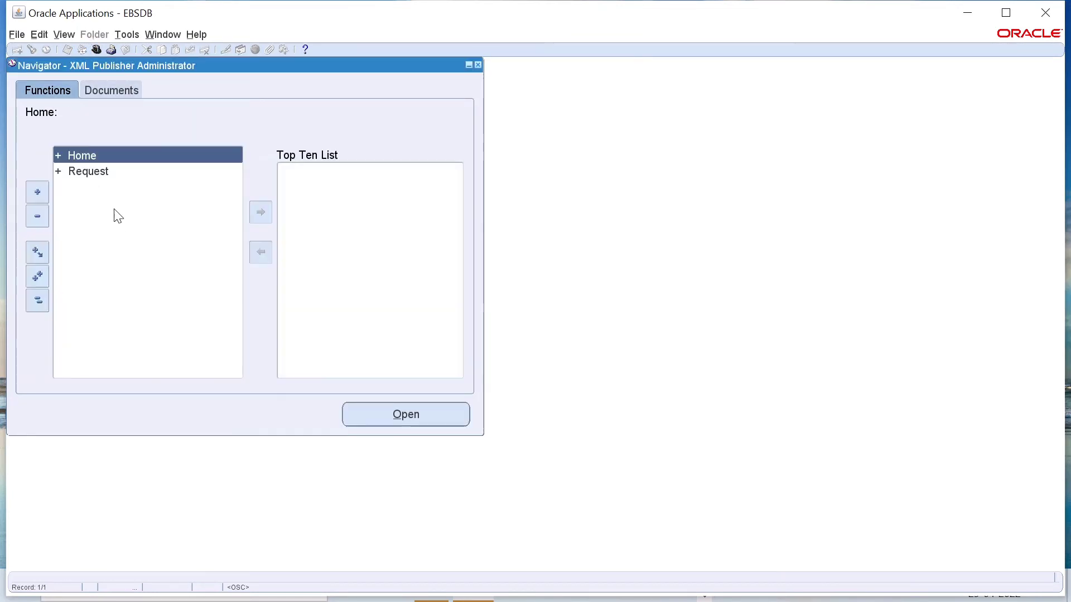
double_click(115, 162)
double_click(119, 185)
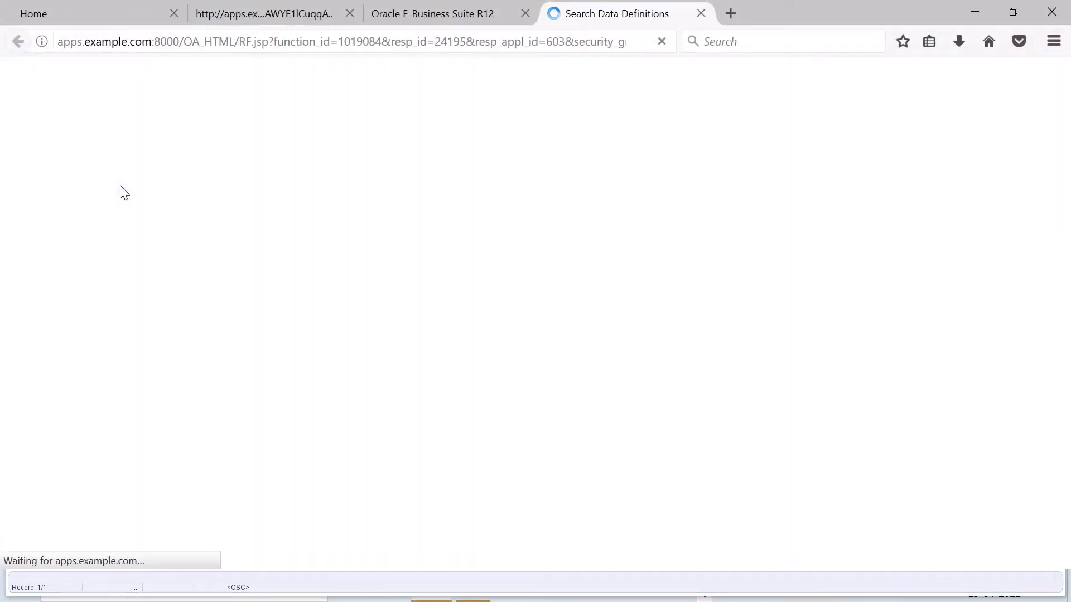
Step: Start a new data definition with code XXETB_GL_EXT_TRANS and name XXETB_GL_EXT_TRANS_DD
click(943, 316)
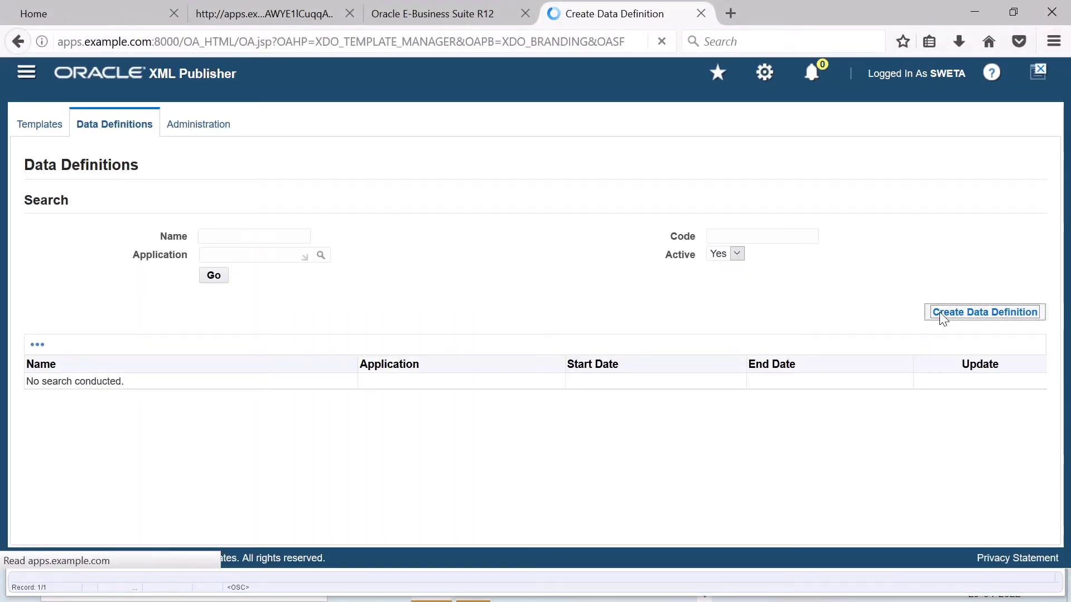
text(XXETB_GL_EXT_TRANS)
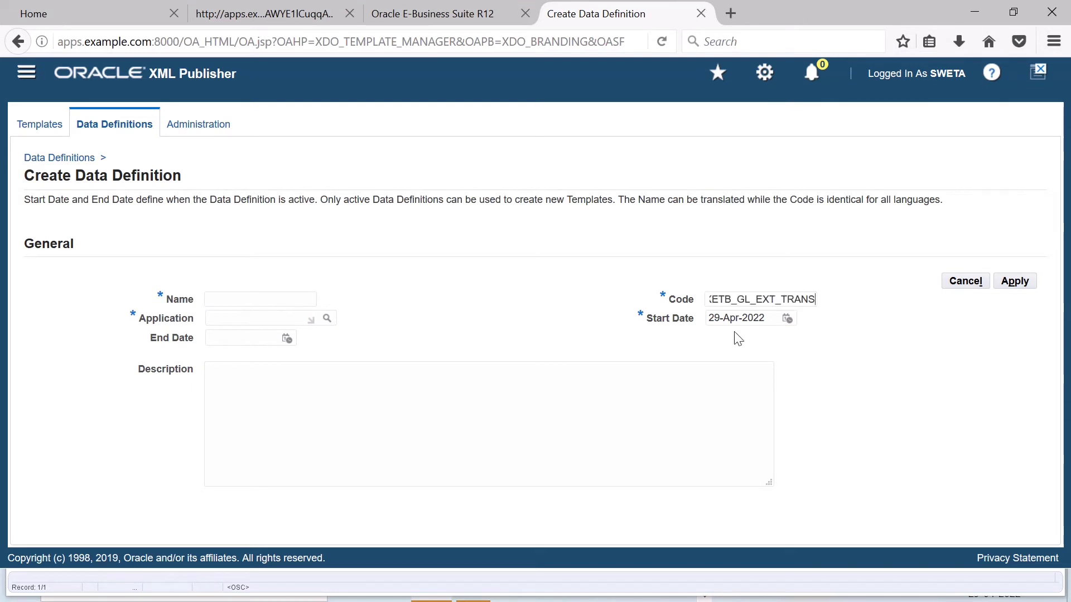
text(ETB_GL_EXT_TRANS)
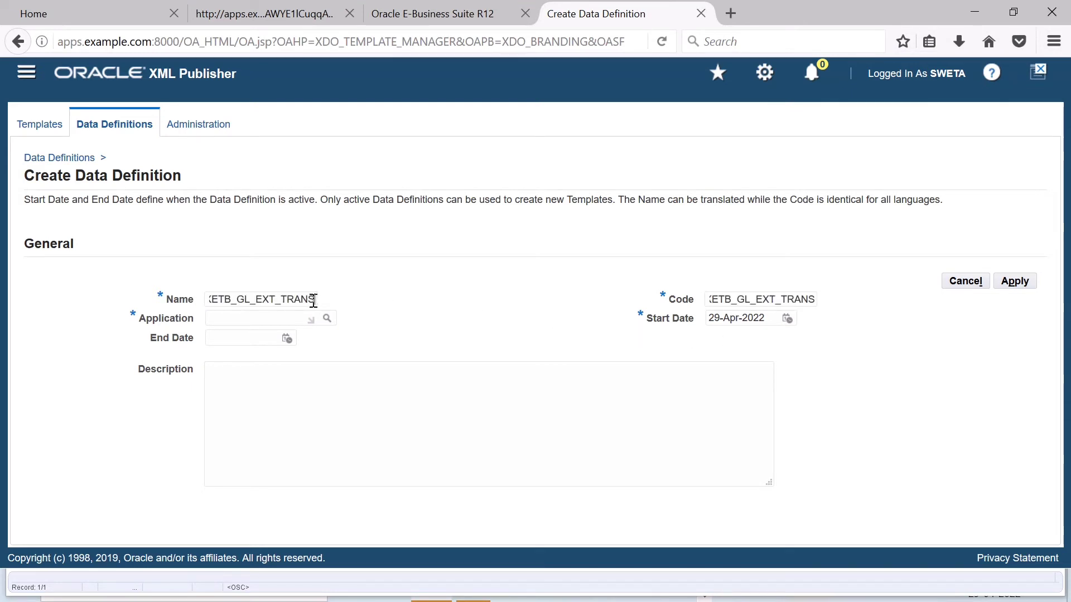
text(_DD)
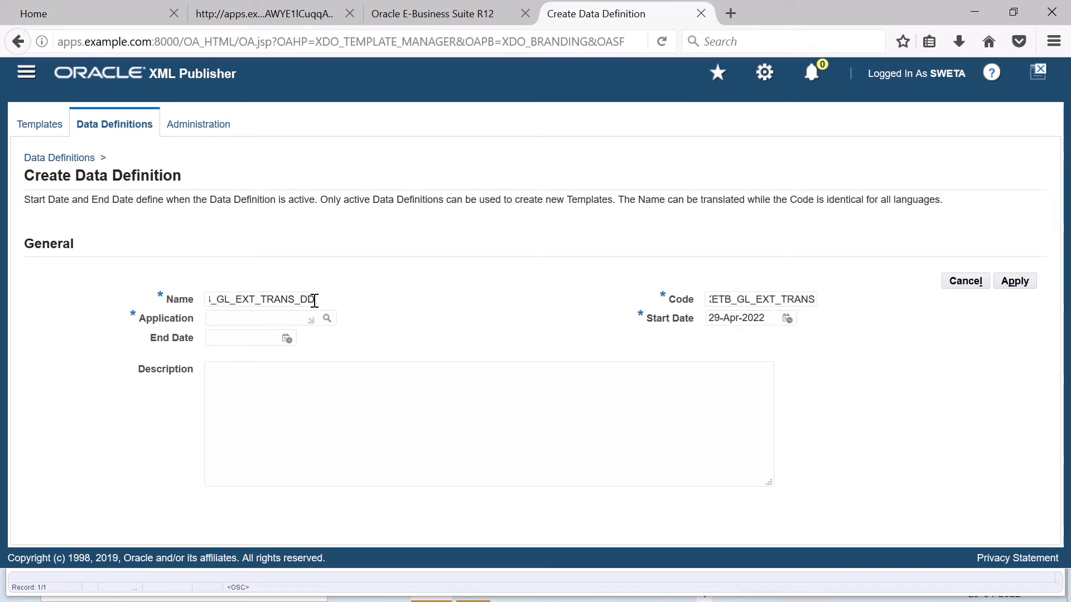
Step: Assign the data definition to Application Object Library and apply it
click(327, 318)
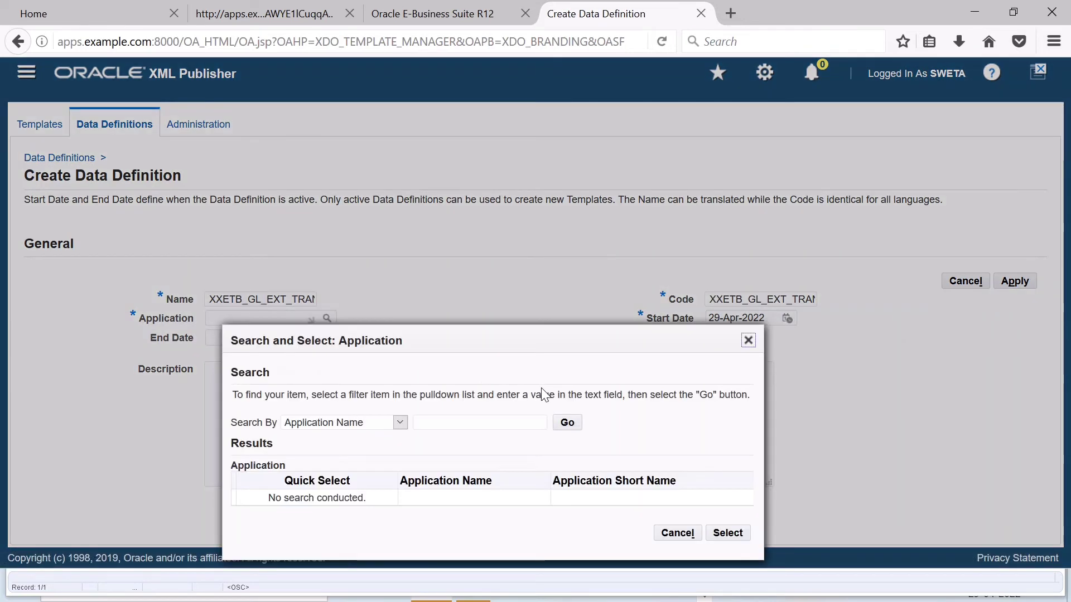
click(568, 424)
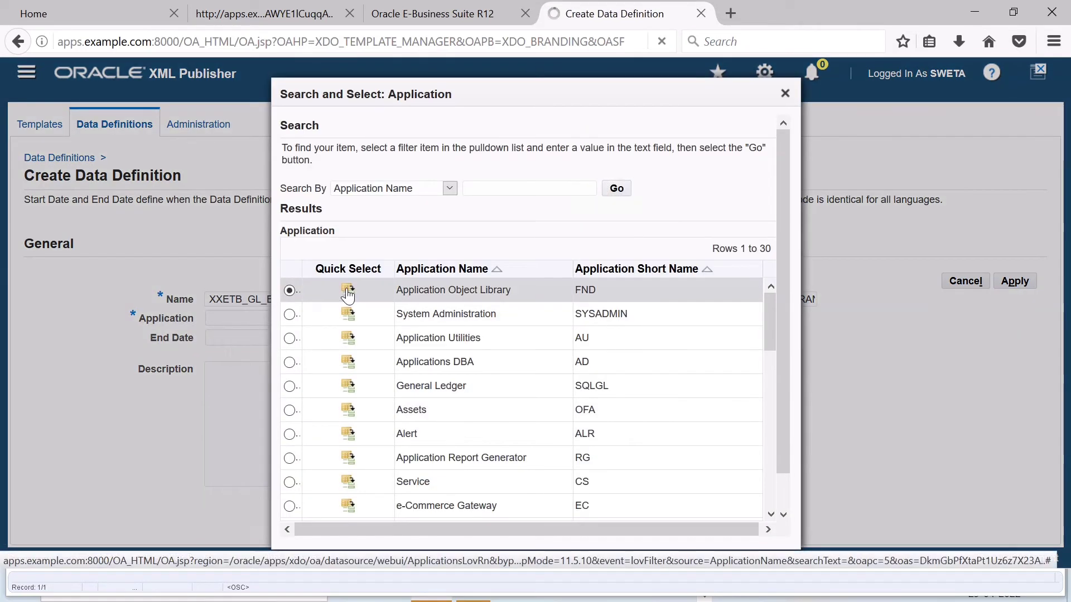
click(349, 291)
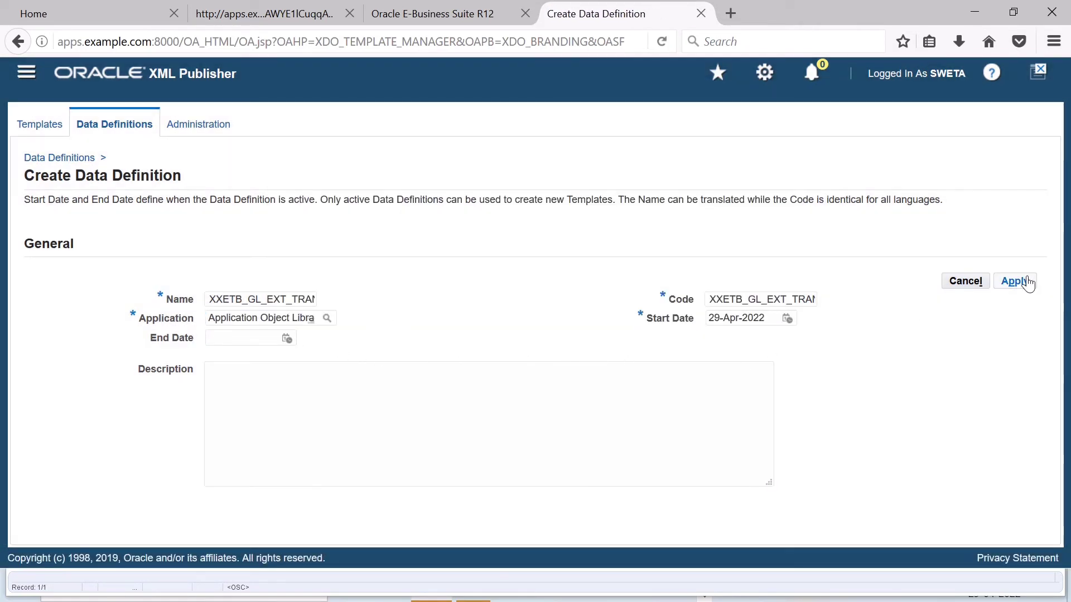
click(1020, 282)
Step: Start a new XML Publisher template and select XXETB_GL_EXT_TRANS_DD as its data definition
click(39, 127)
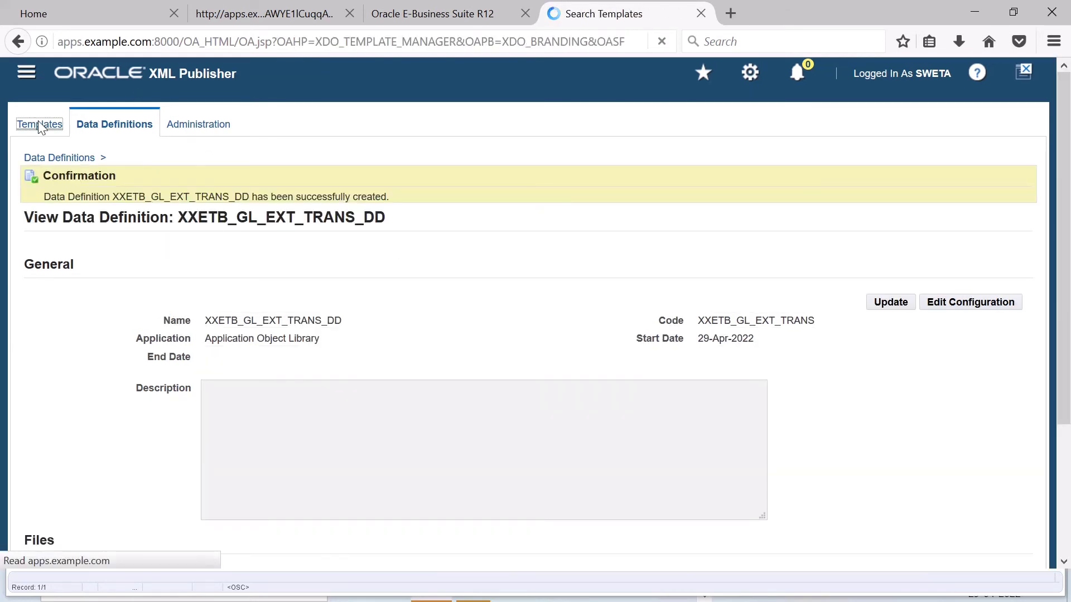
click(976, 348)
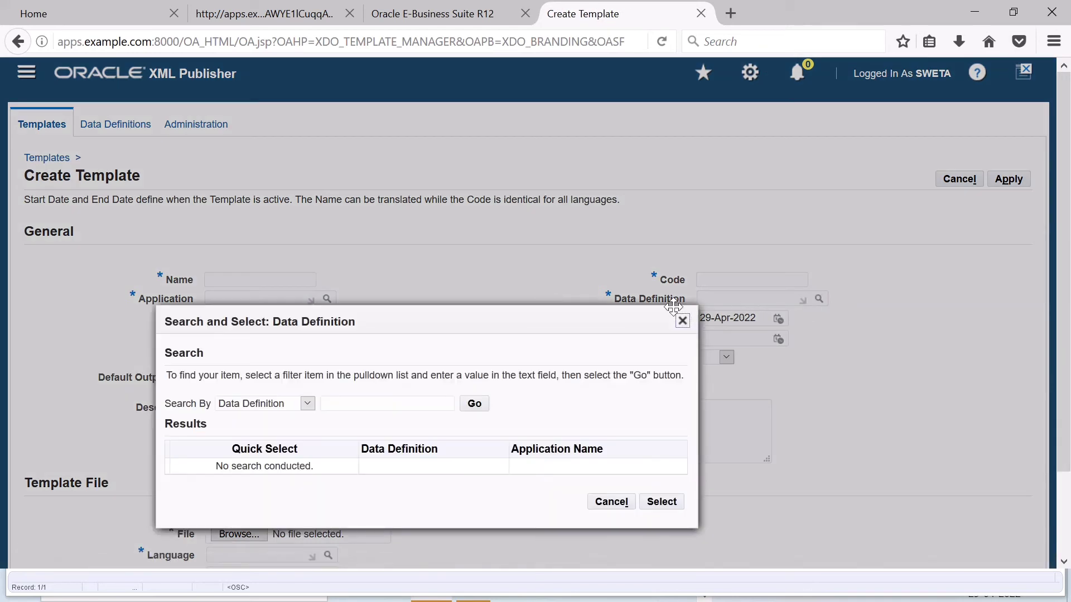
click(432, 407)
text(XXETB_GL_EXT_TRANS)
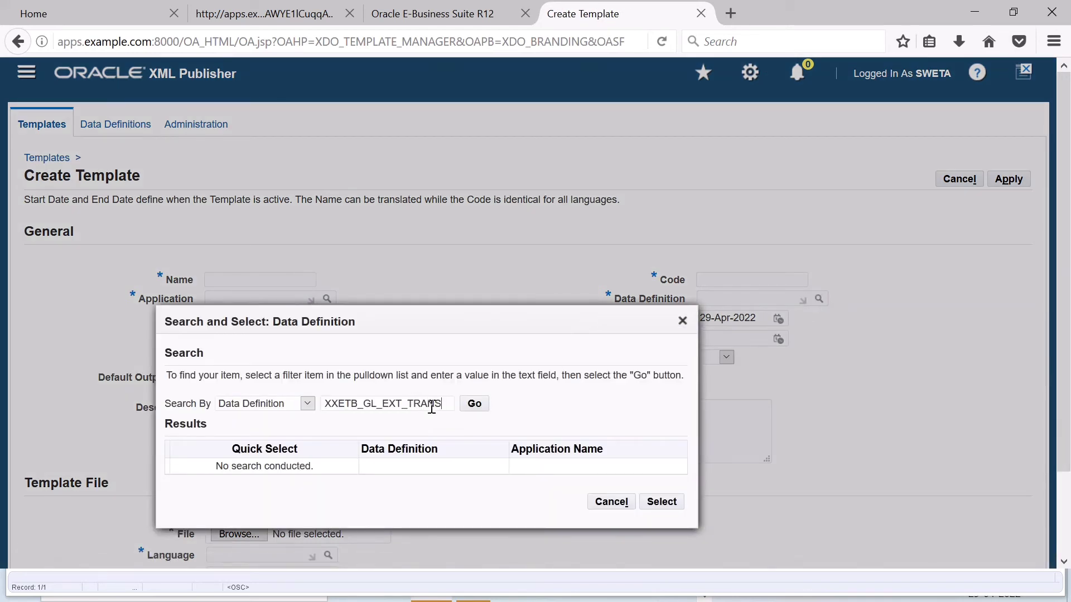
text(_DD)
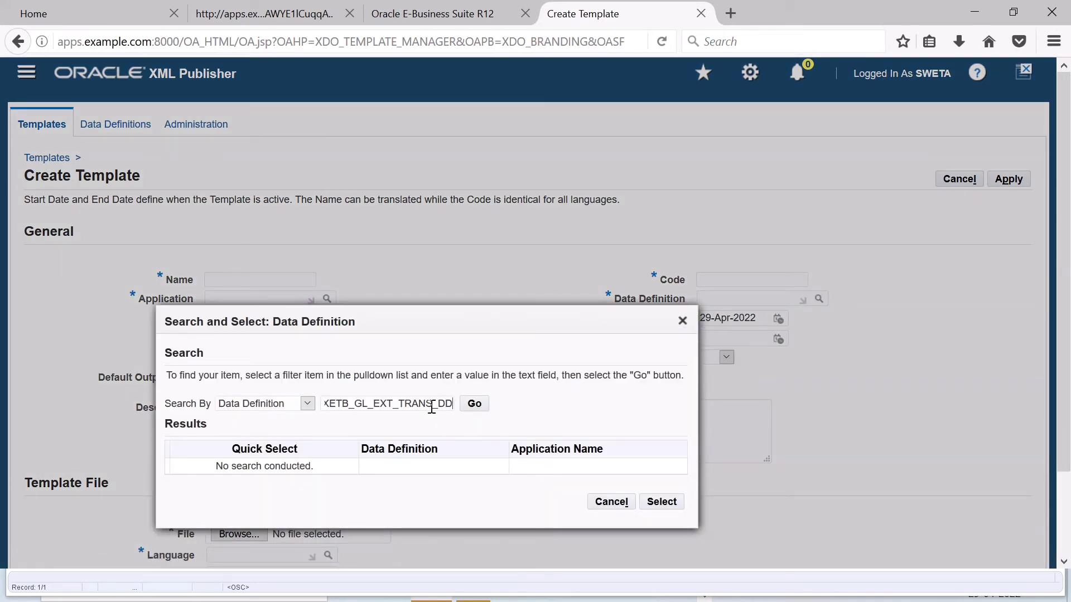
click(474, 406)
click(246, 479)
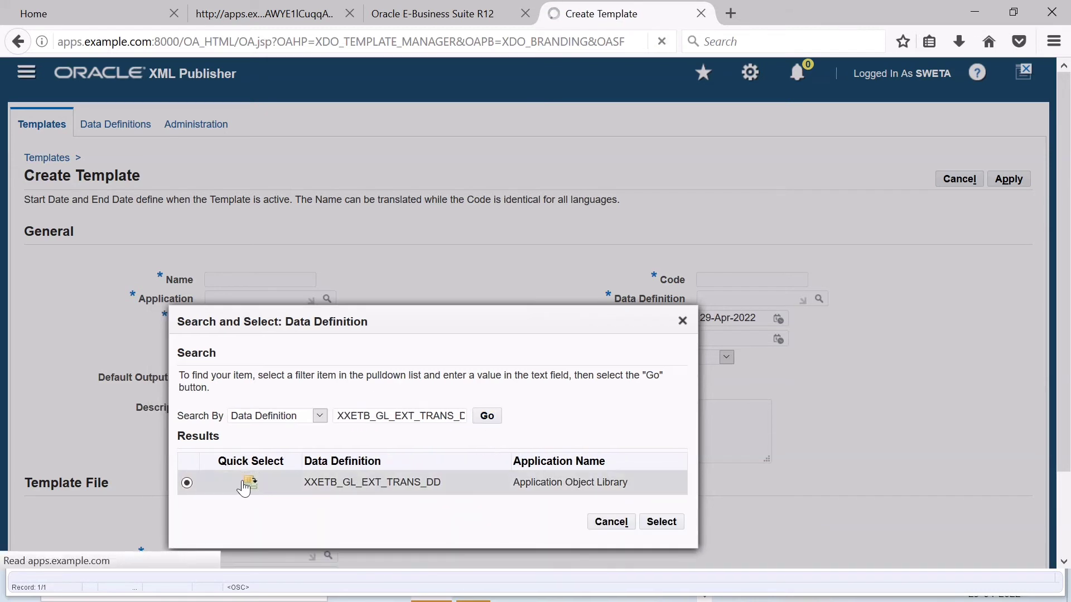
Step: Enter XXETB_GL_EXT_TRANS as the template's code and XXETB_GL_EXT_TRANS_TT as its name
click(753, 281)
text(XXETB_GL_EXT_TRANS)
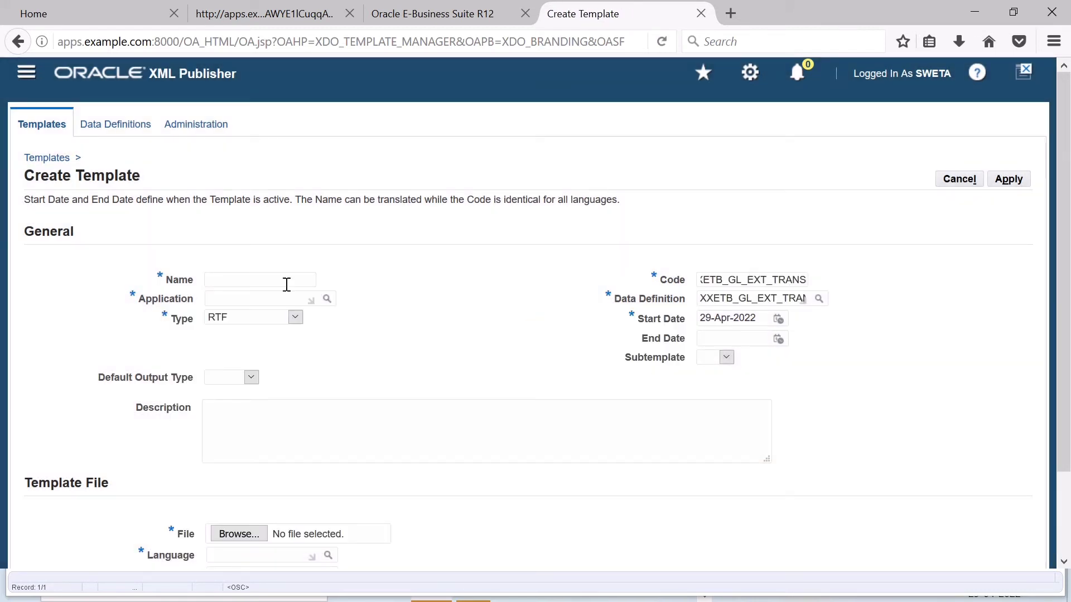
text(XXETB_GL_EXT_TRANS)
text(_TT)
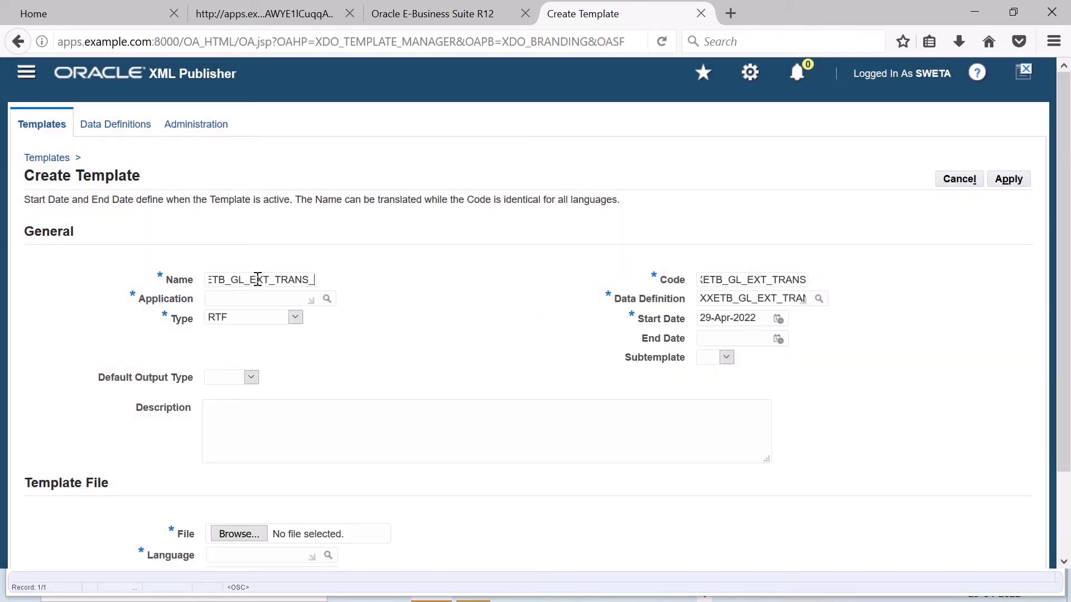
Step: Set the template's application to Application Object Library and its default output type to EXCEL
click(327, 299)
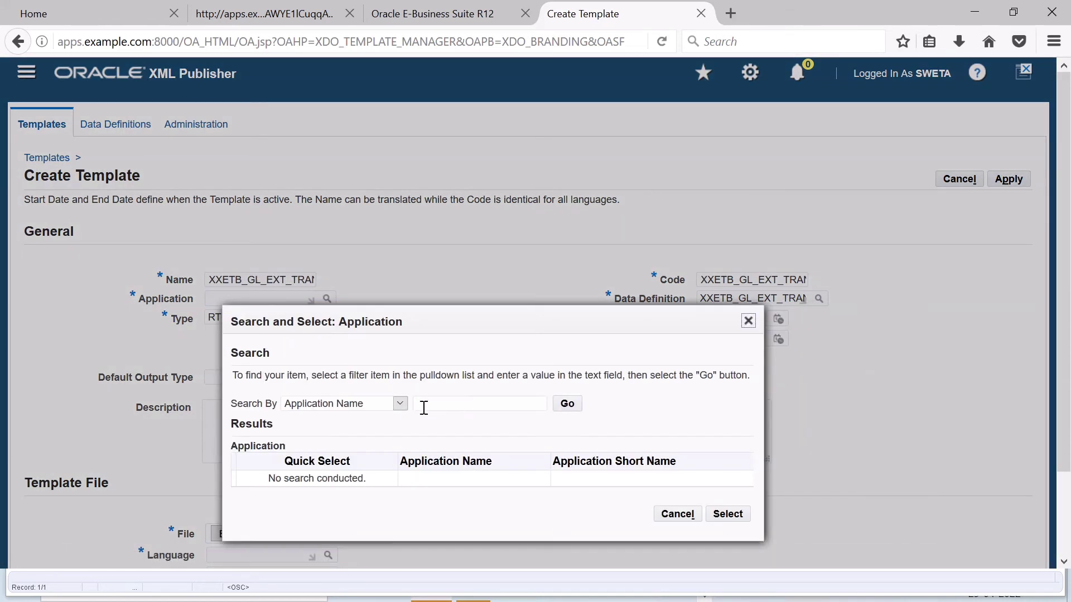
click(567, 403)
click(346, 293)
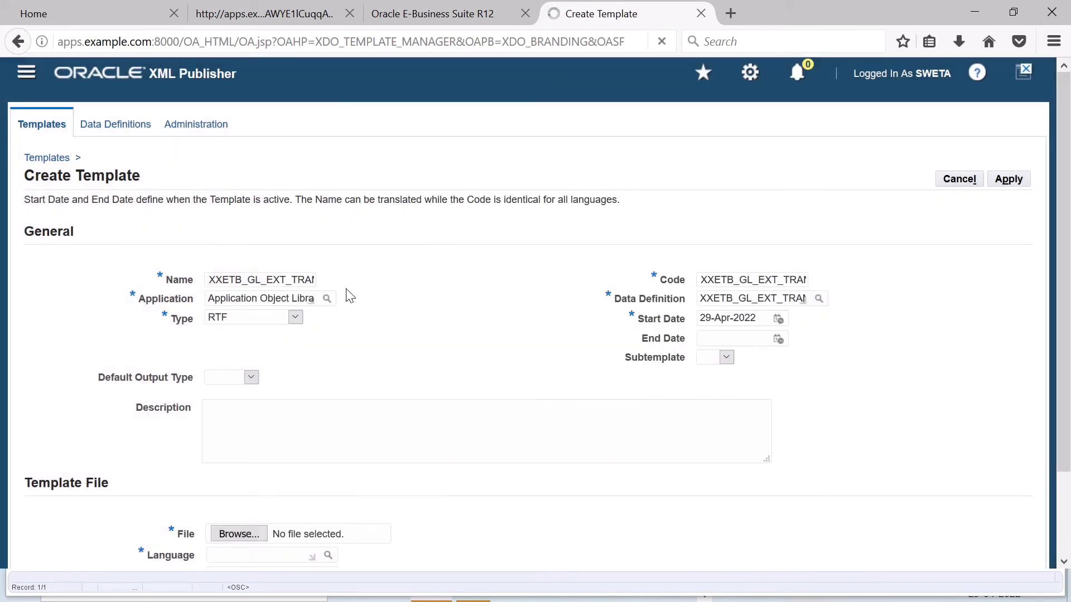
click(251, 377)
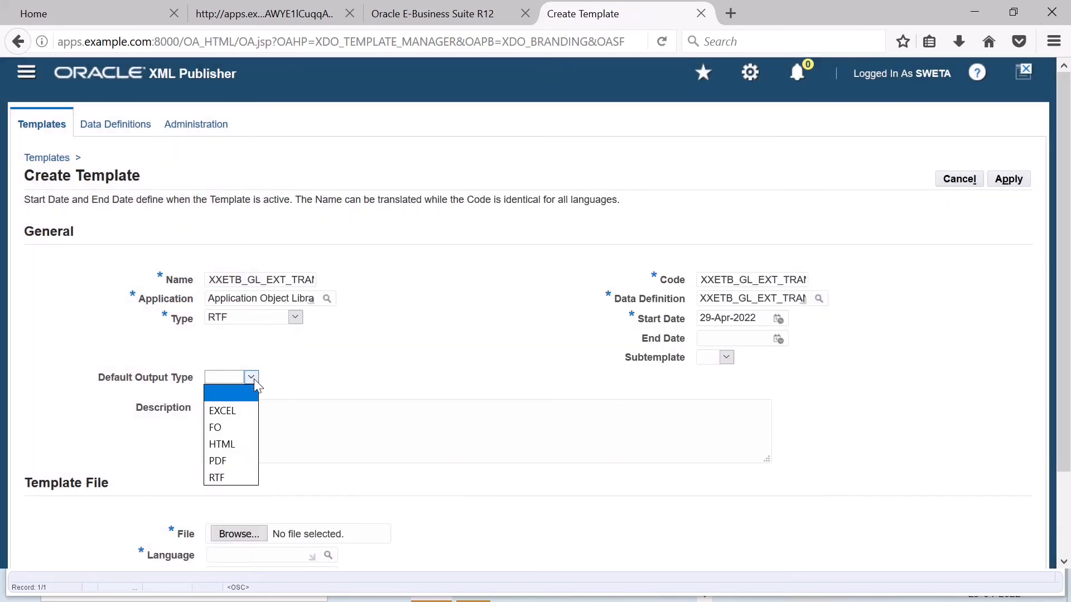
click(232, 410)
Step: Choose the Rich Text Format file XXETB_GL_EXT_TRANS from the XXETB_GL folder as the template file
scroll(306, 390, down, 3)
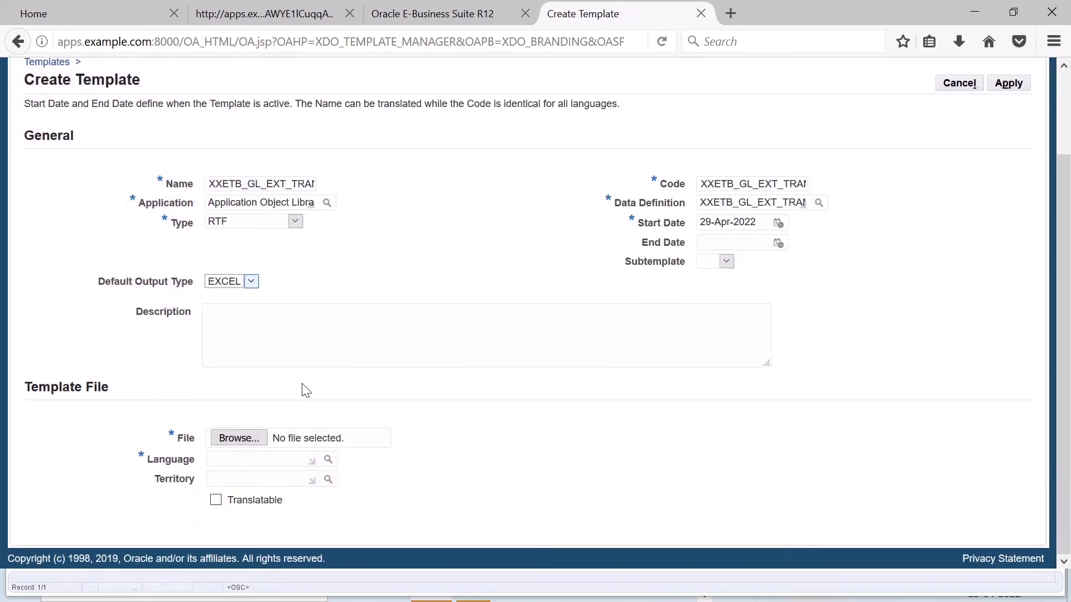
click(240, 438)
scroll(282, 262, down, 1)
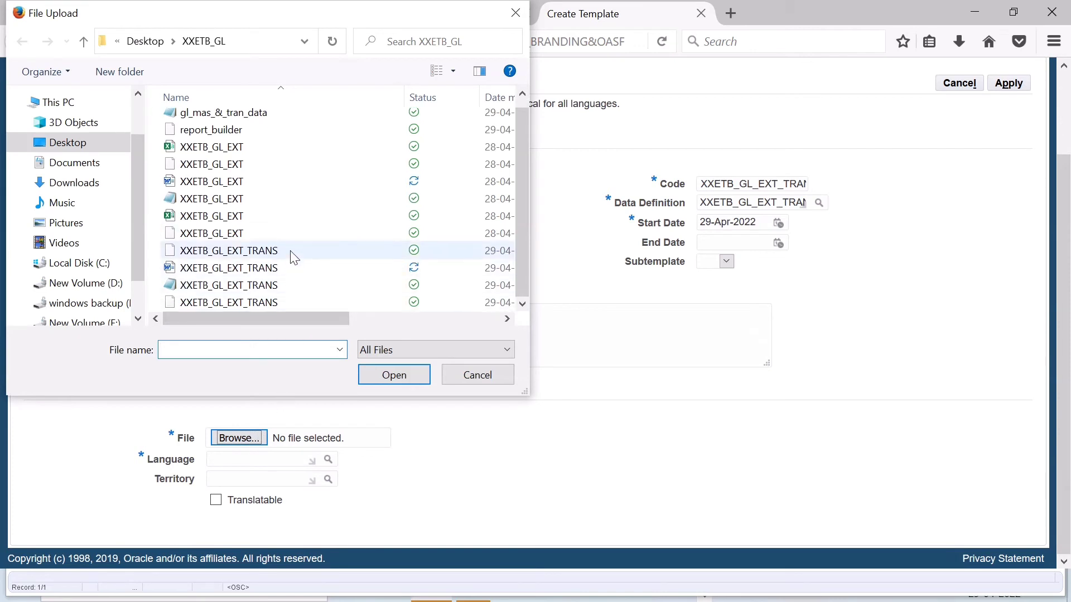
drag(319, 317, 420, 322)
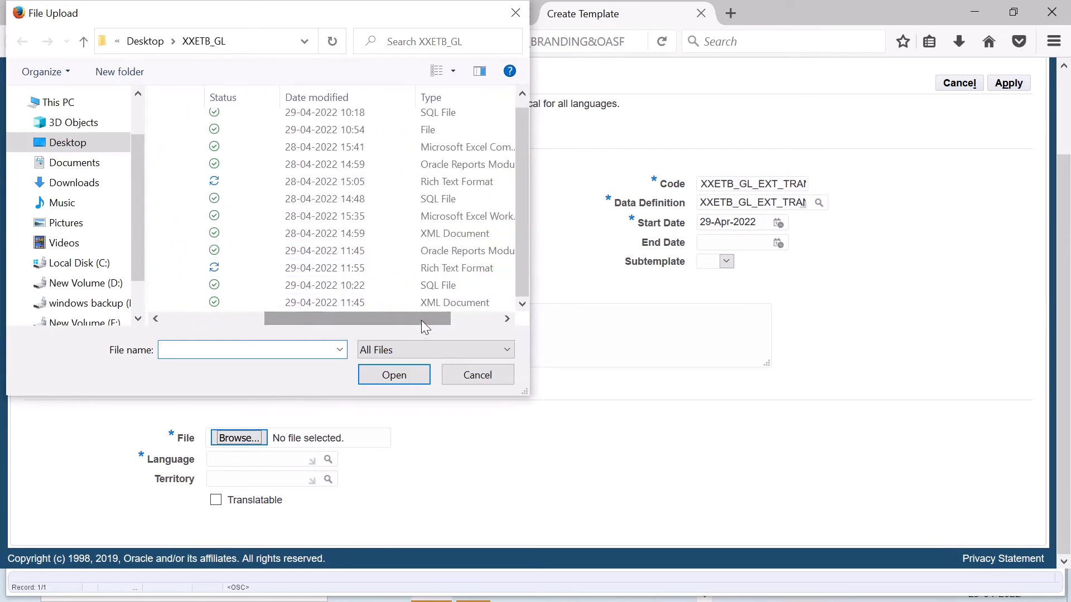
click(434, 252)
click(415, 268)
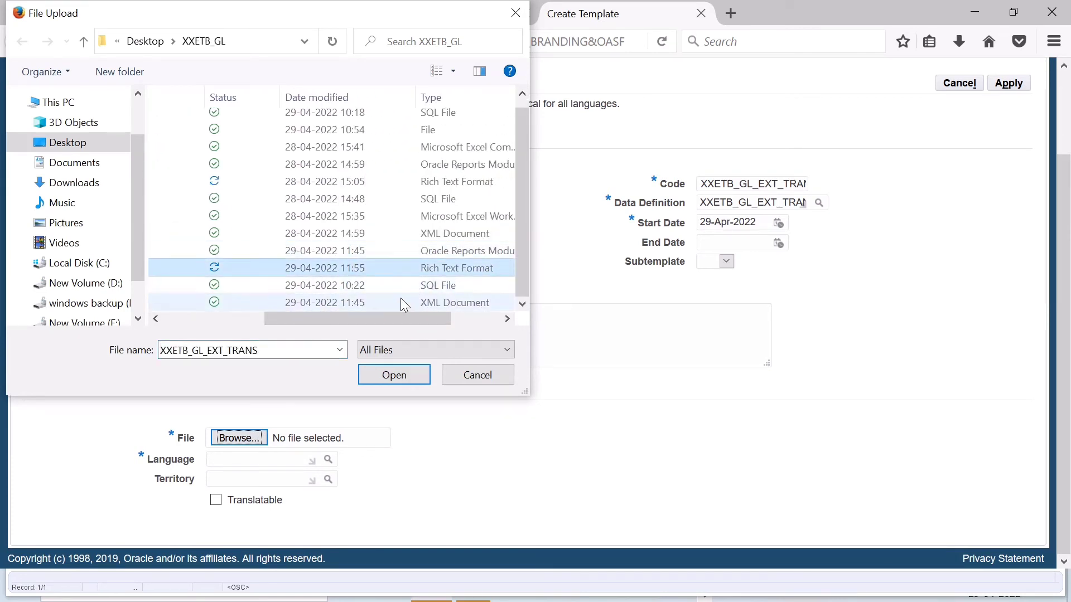
drag(363, 318, 261, 318)
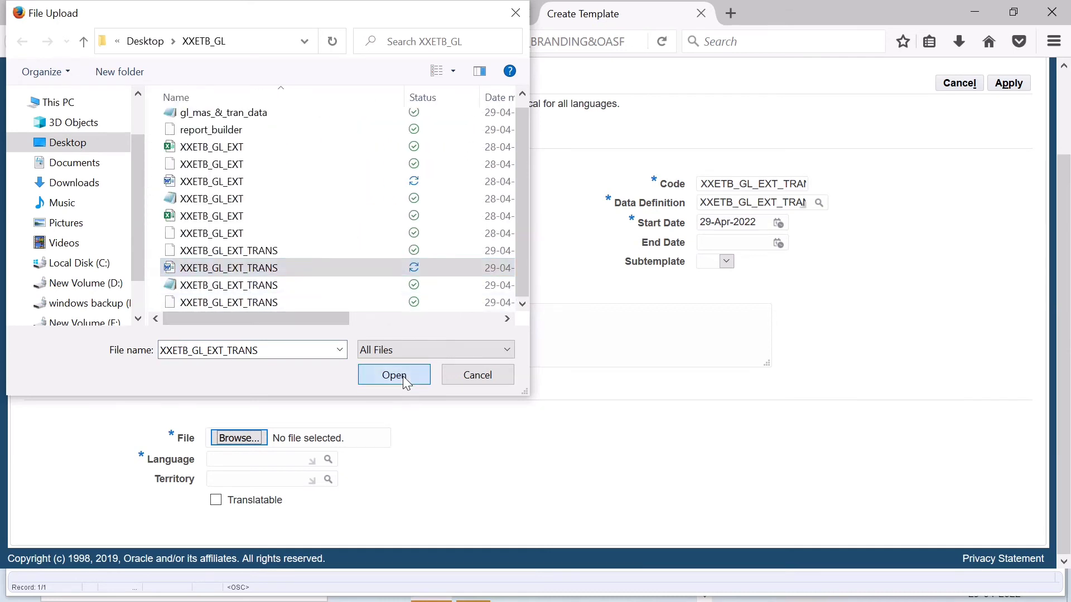
click(403, 376)
Step: Set the template file's language to English by searching for ENG%, and apply the new template
click(329, 462)
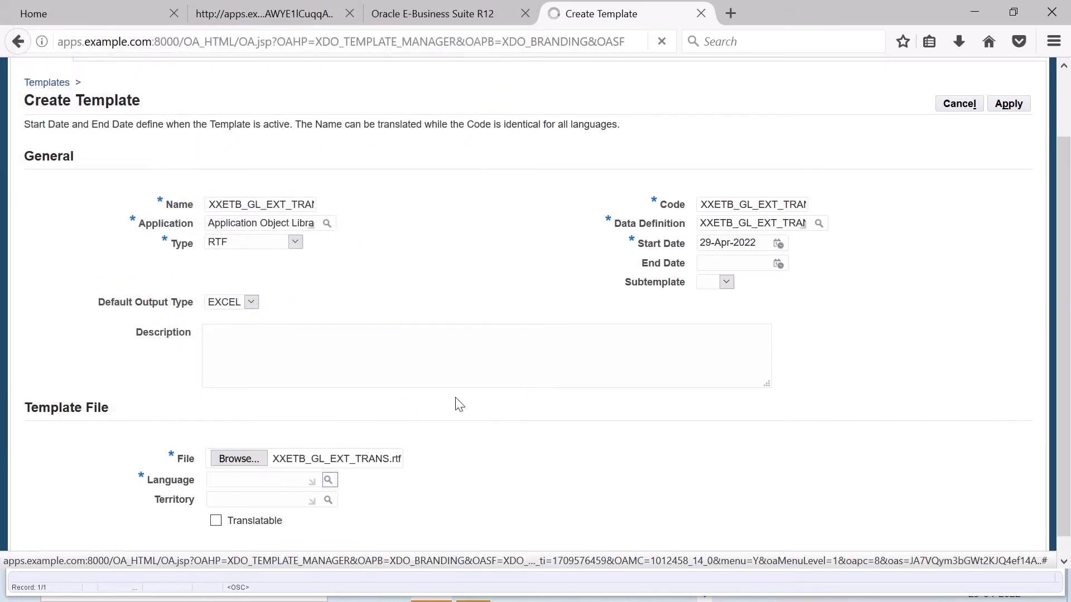
text(en)
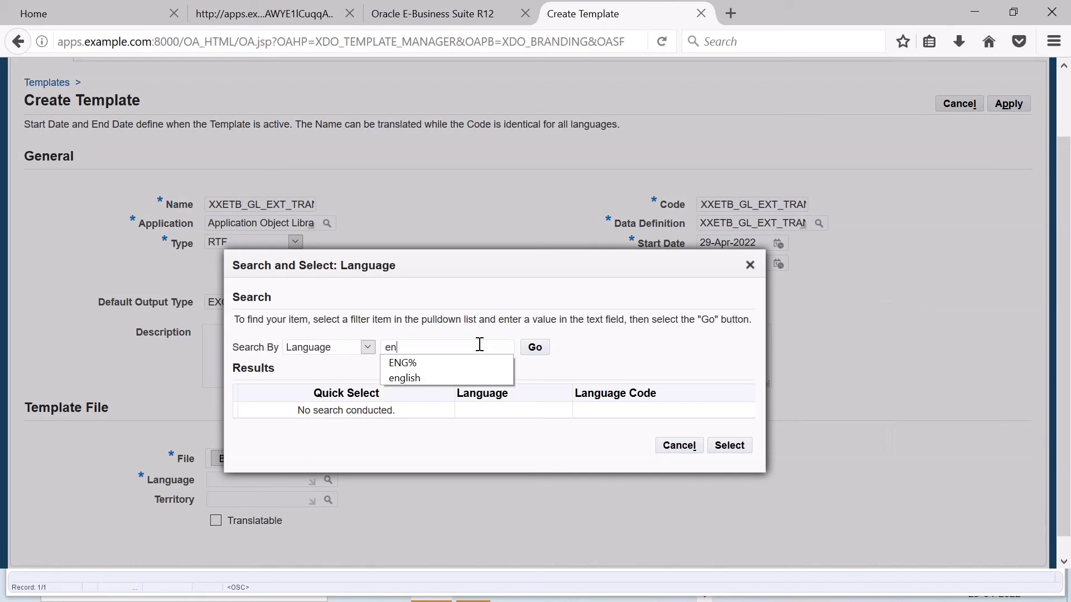
click(478, 361)
click(536, 350)
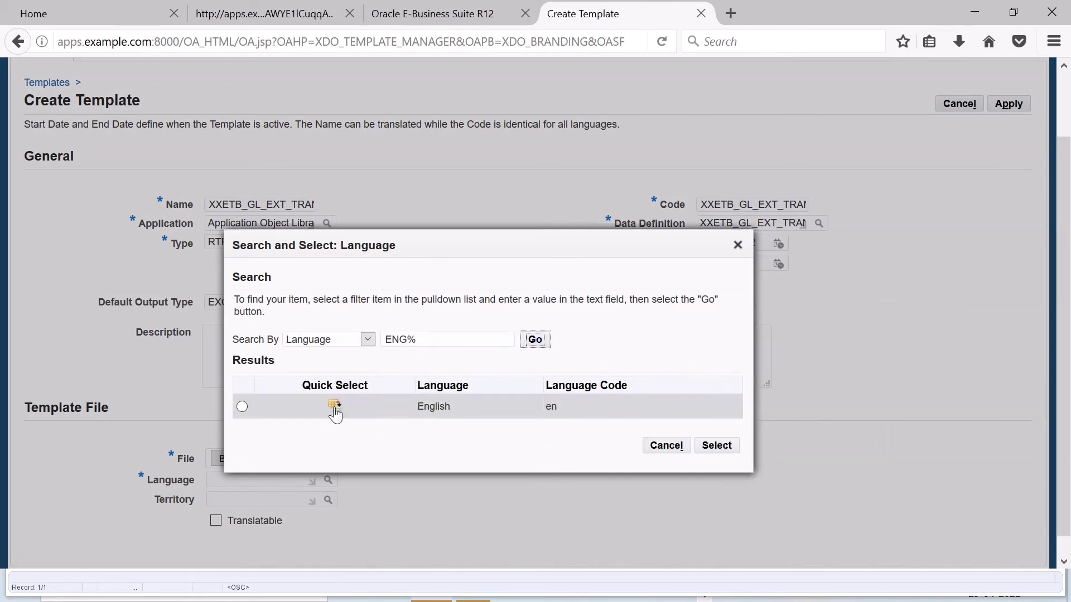
click(335, 425)
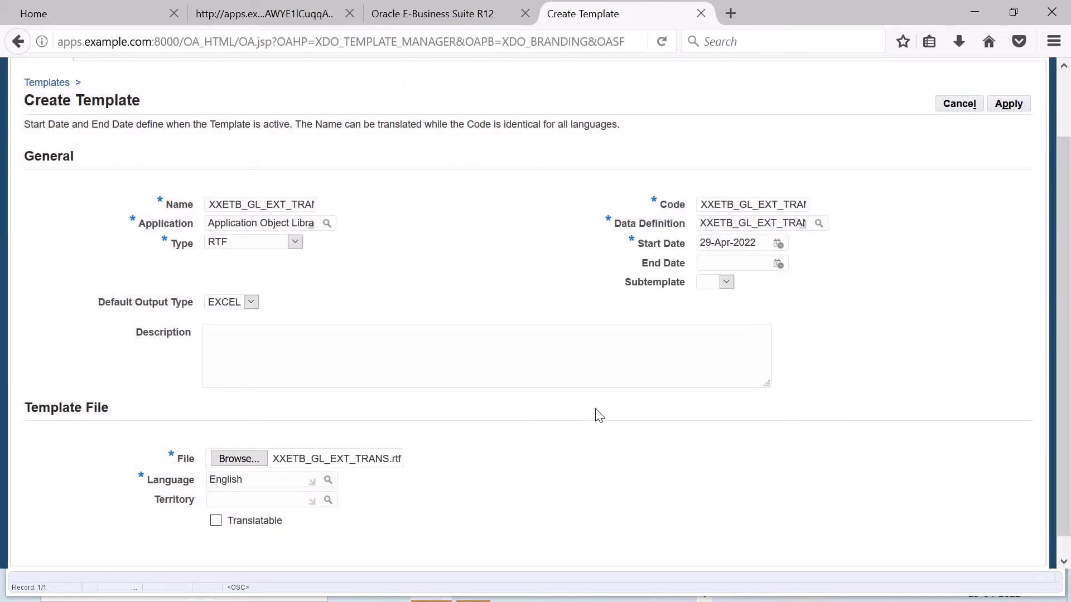
scroll(843, 349, up, 3)
click(1008, 179)
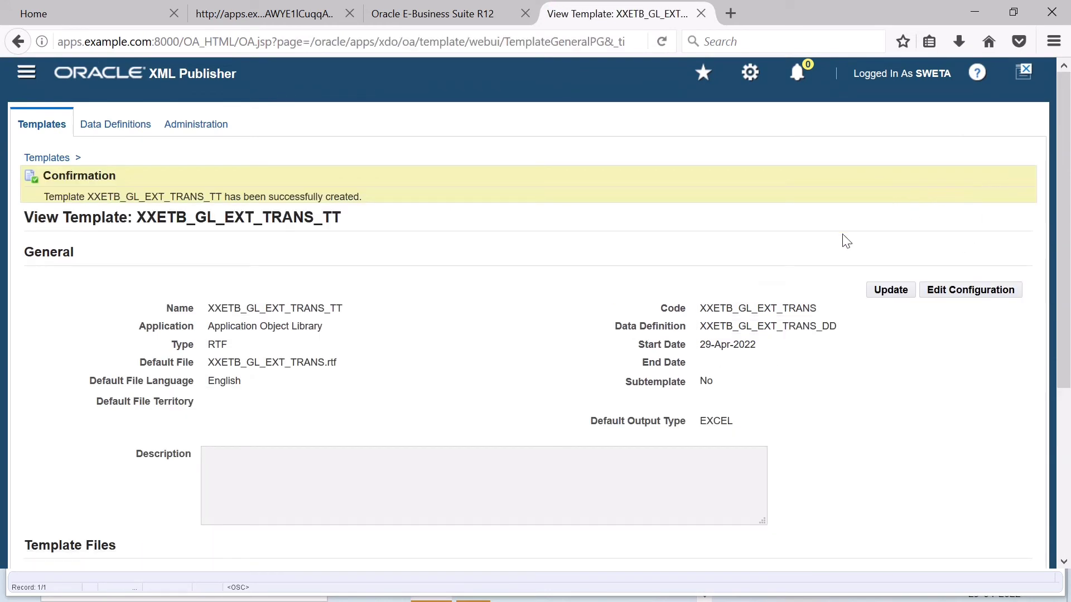
Step: Return to the Oracle Applications window and switch to the s1 responsibility
click(971, 10)
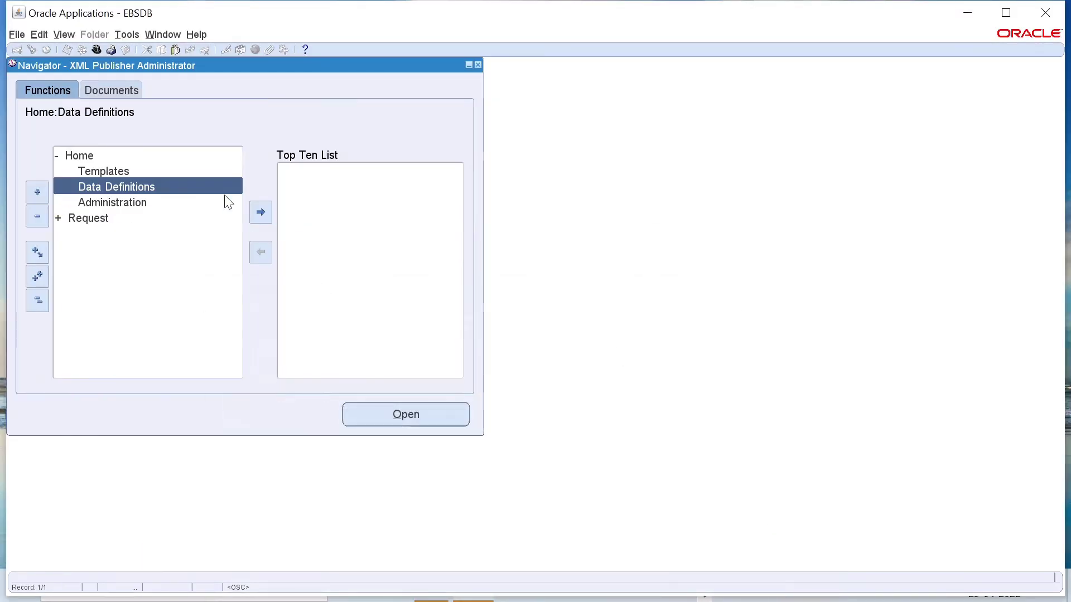
click(99, 49)
scroll(129, 262, down, 2)
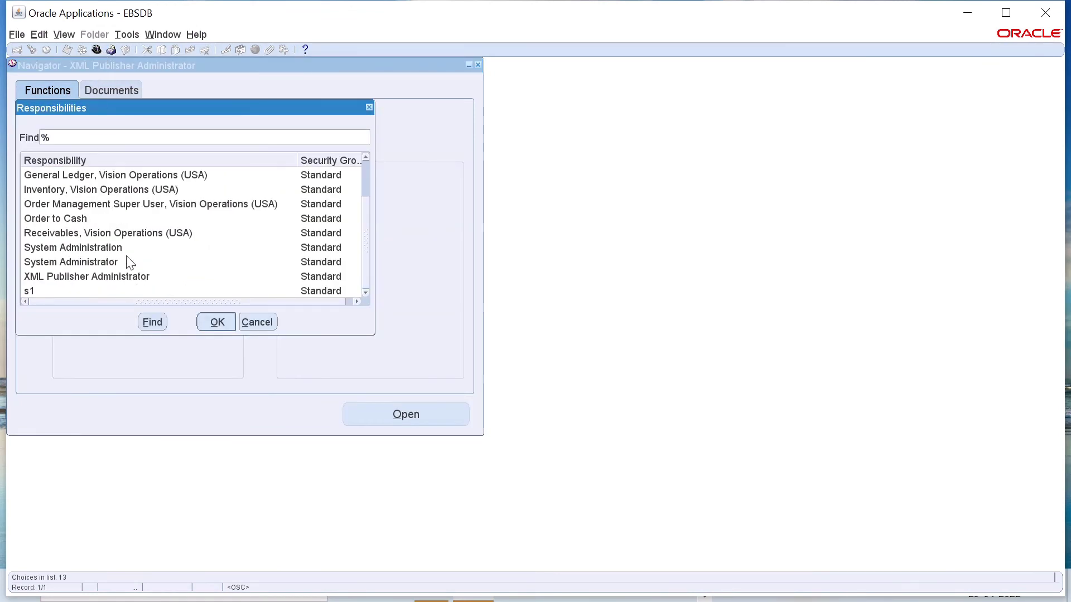
double_click(28, 292)
Step: Start a new single request and choose the XXETB_GL_EXT_TRANS report as the program to run
click(63, 34)
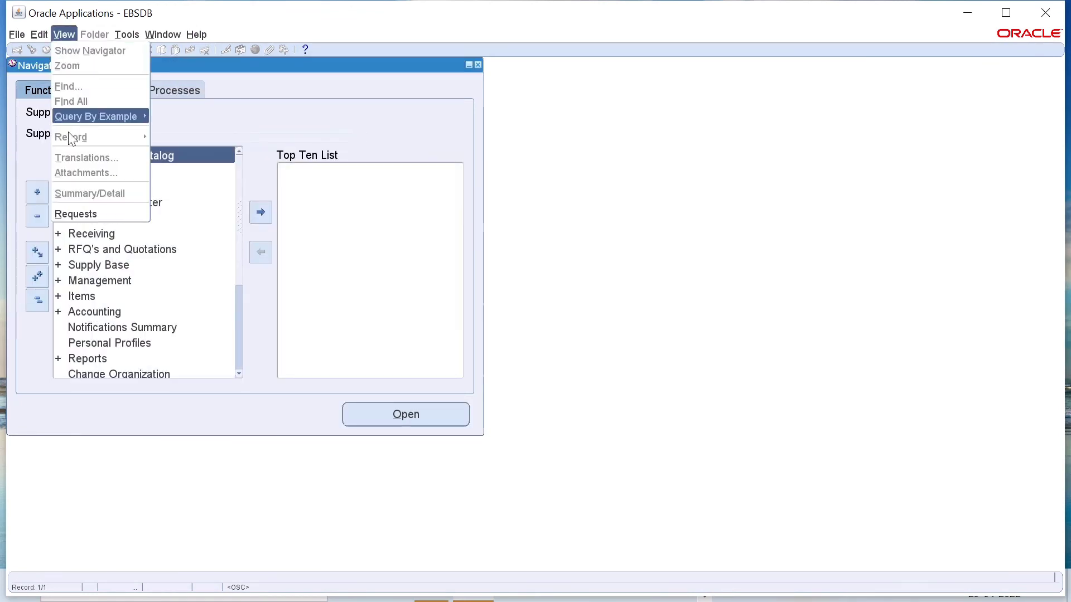
click(74, 213)
click(126, 456)
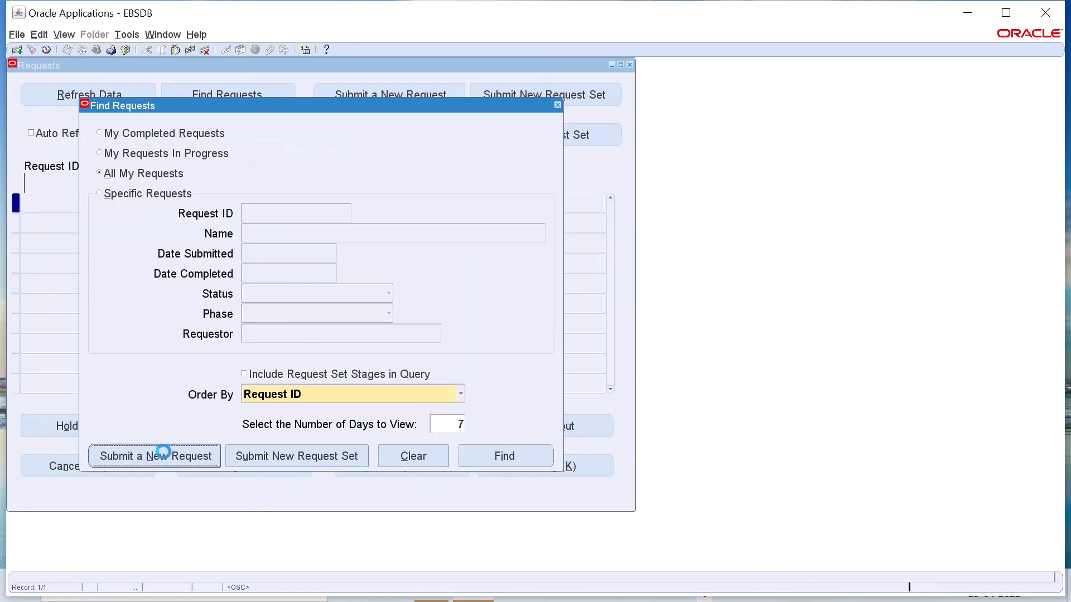
click(593, 153)
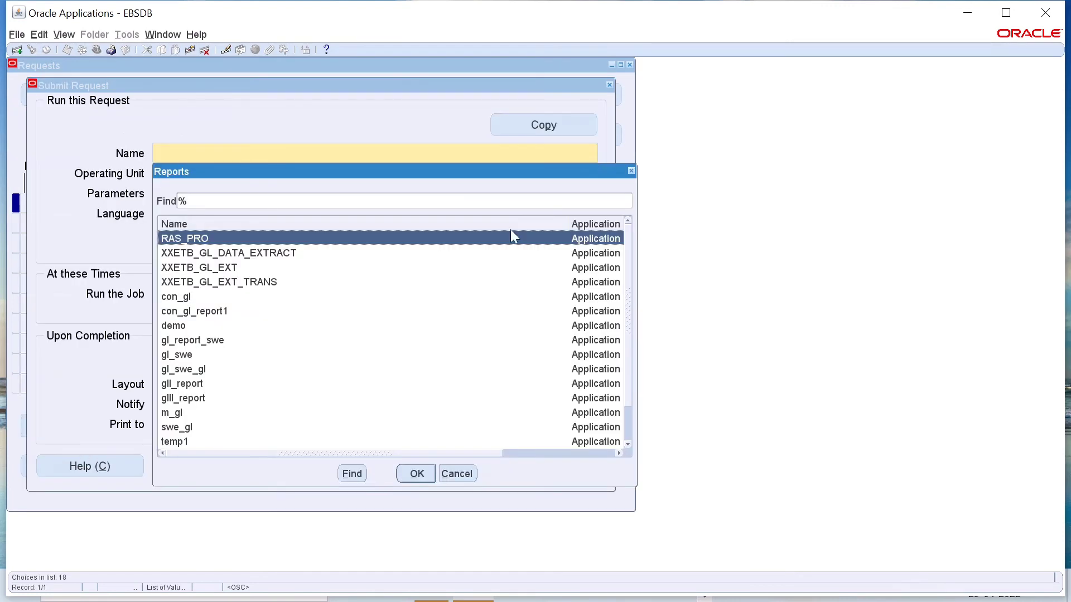
click(307, 255)
click(290, 282)
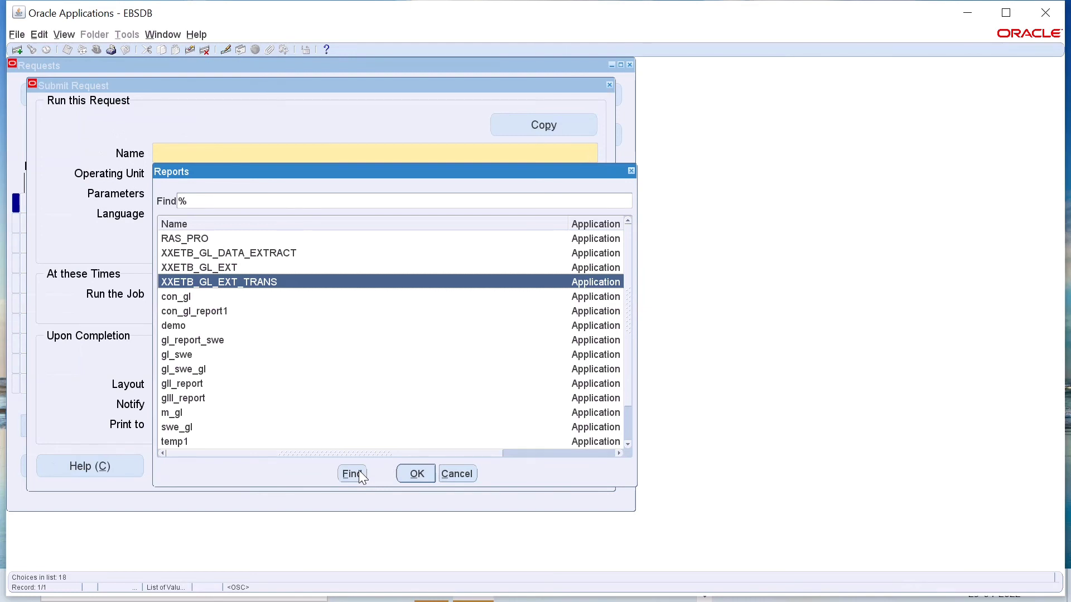
click(413, 473)
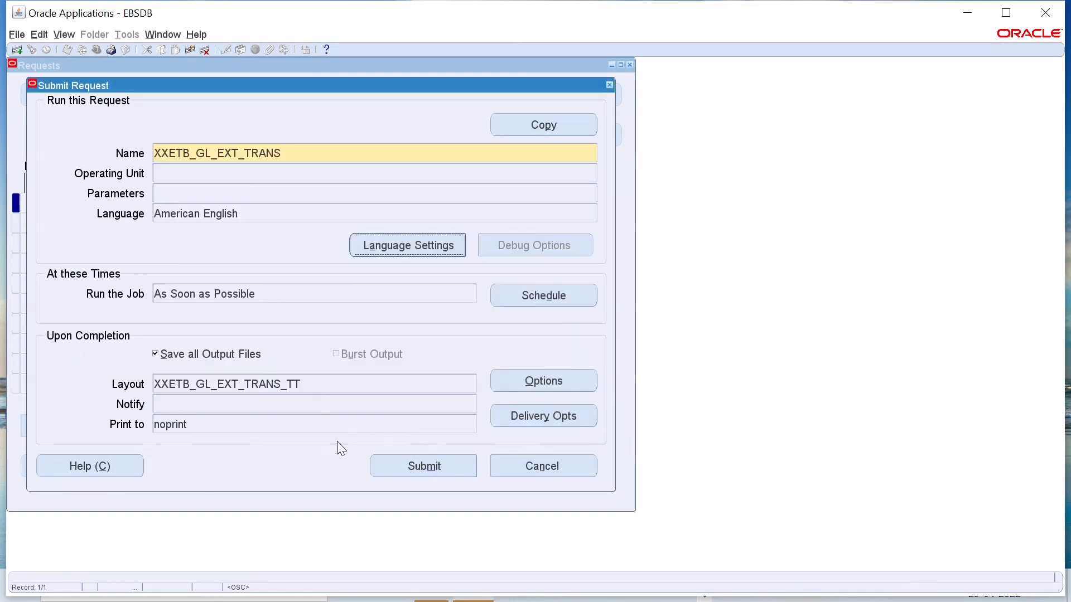
Step: Submit the XXETB_GL_EXT_TRANS request without adding another one, and list all own requests
click(424, 474)
click(578, 357)
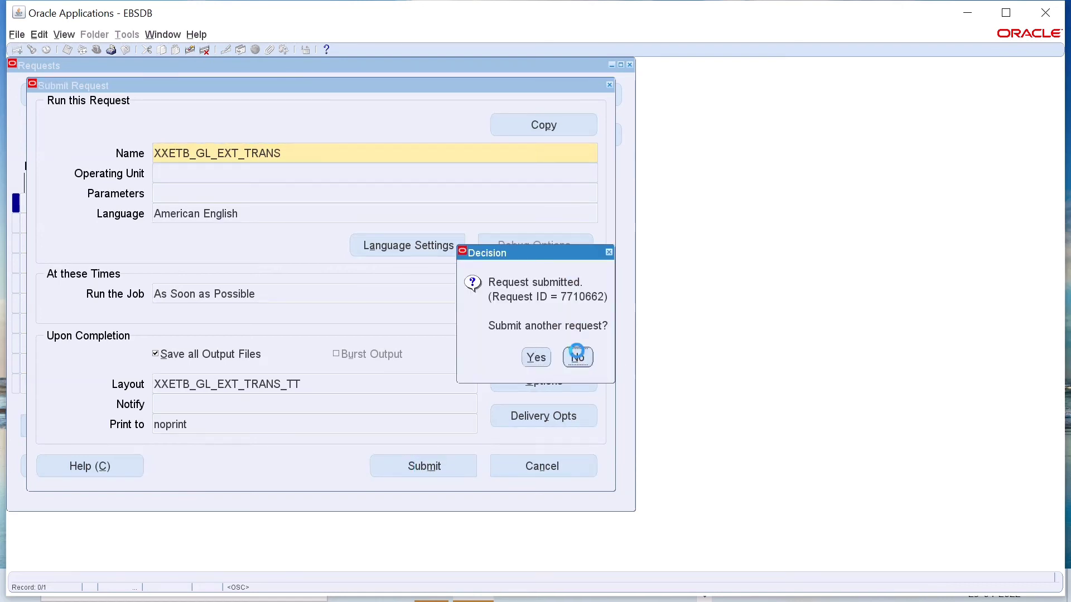
click(505, 453)
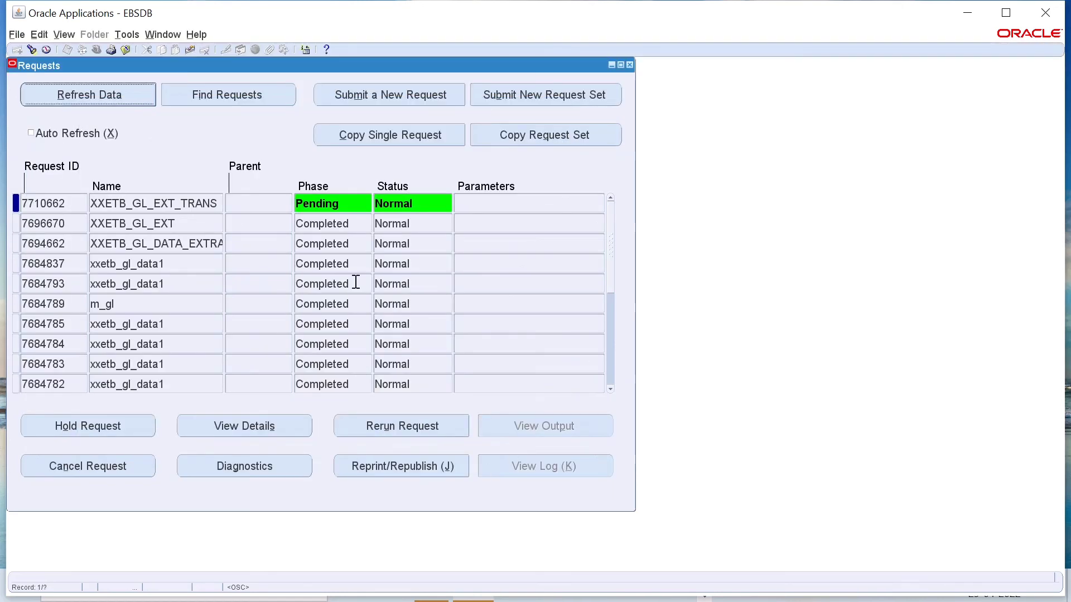
Step: Turn on automatic refresh for the request list and refresh the data until the XXETB_GL_EXT_TRANS request completes
click(81, 133)
click(93, 96)
click(92, 95)
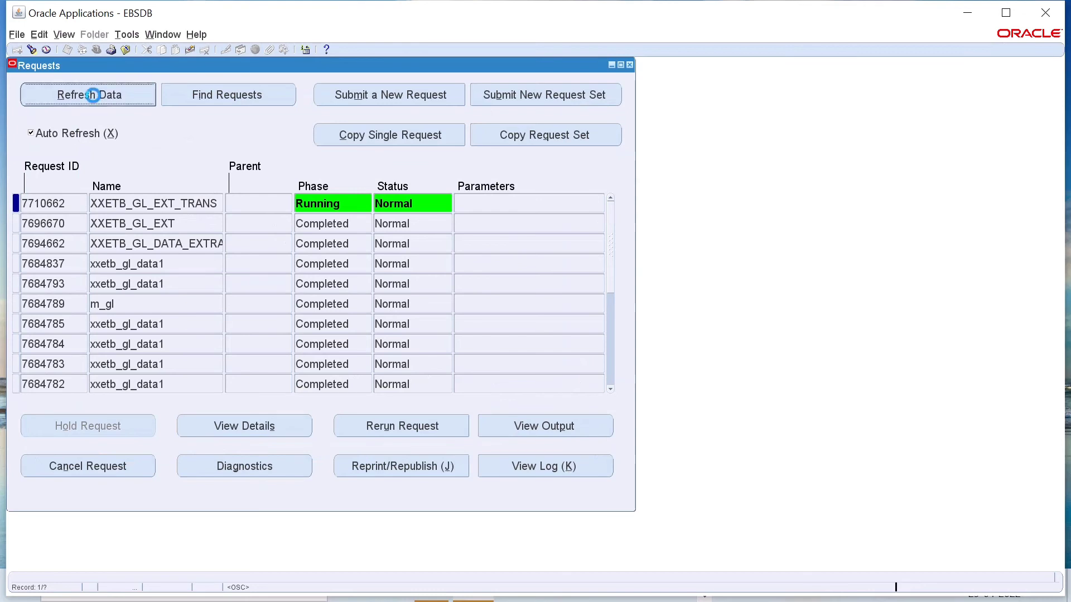
click(92, 96)
Step: View the XXETB_GL_EXT_TRANS request's output and open the XLS file in Microsoft Excel, accepting the file format mismatch
click(550, 426)
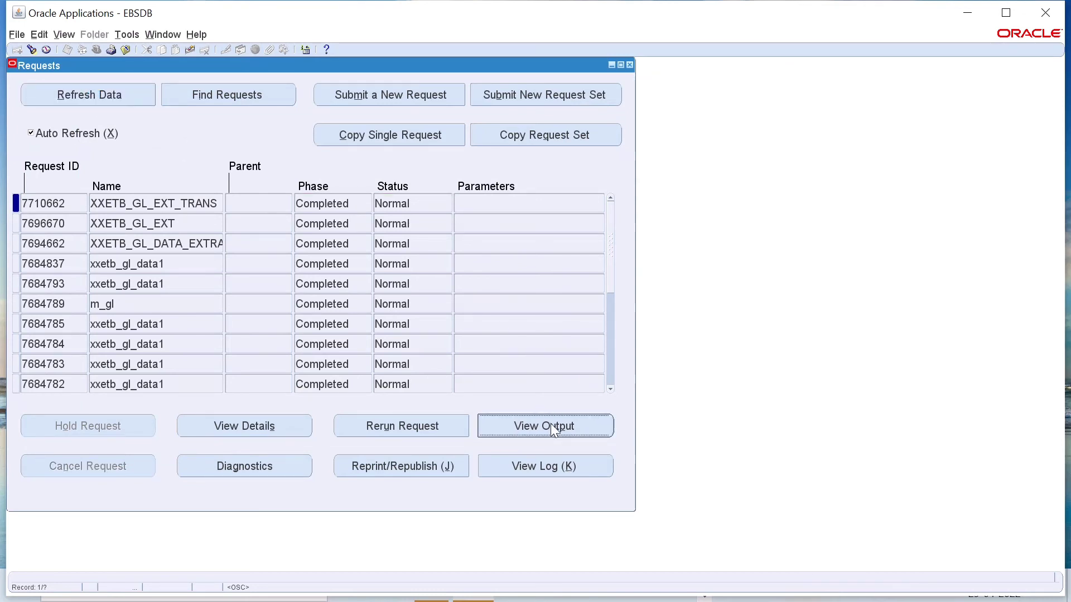
click(598, 387)
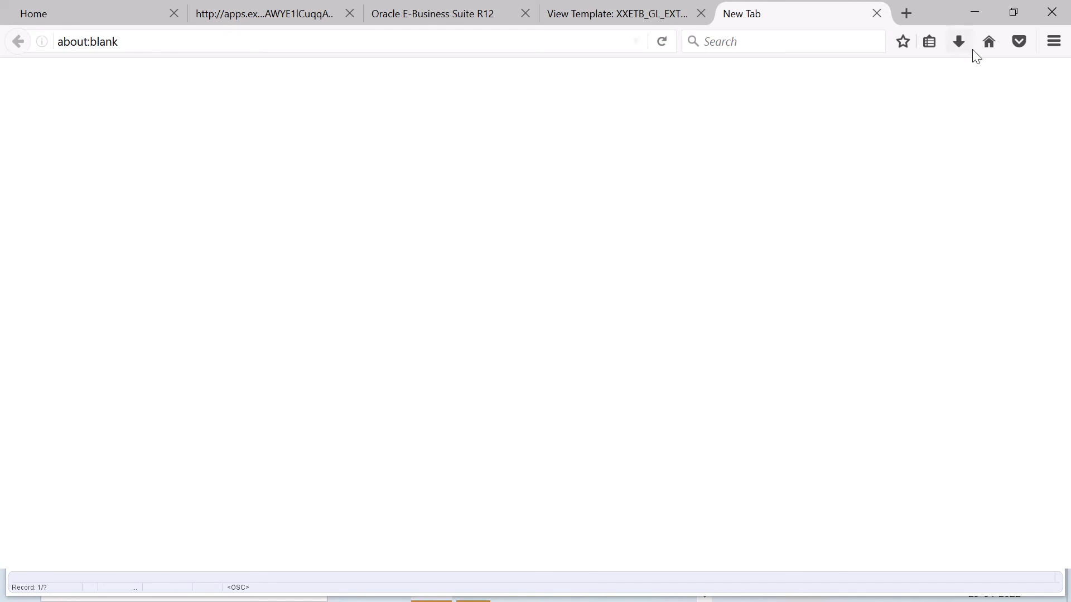
click(976, 10)
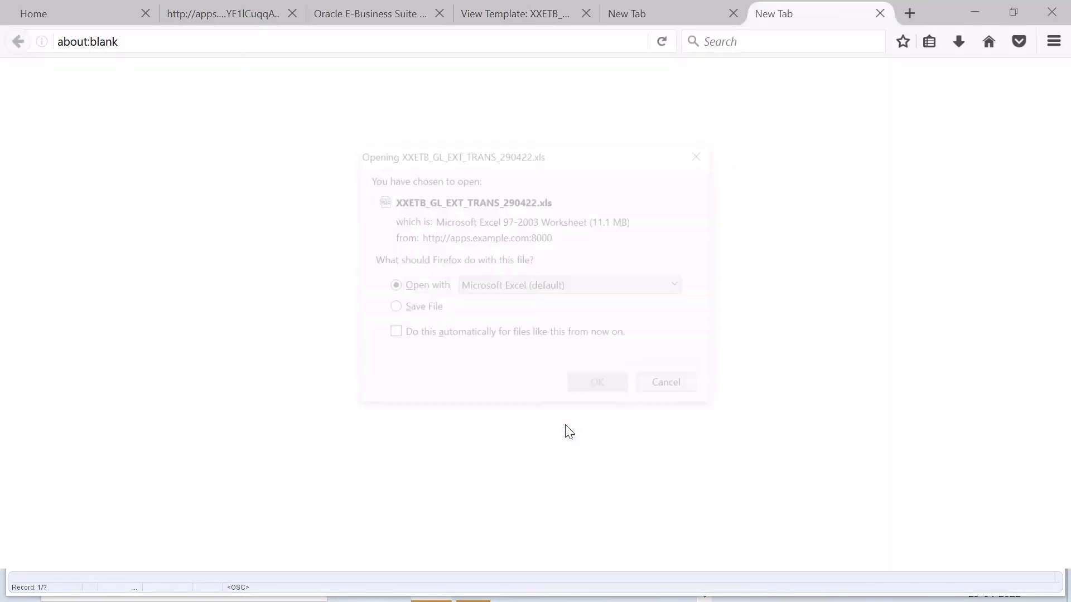
click(591, 390)
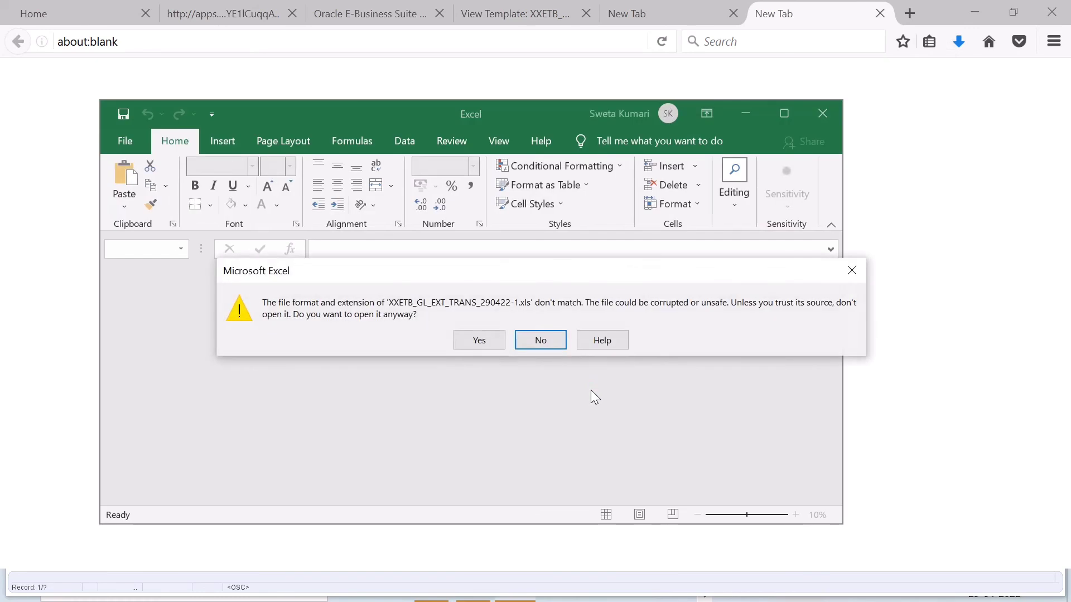
click(490, 345)
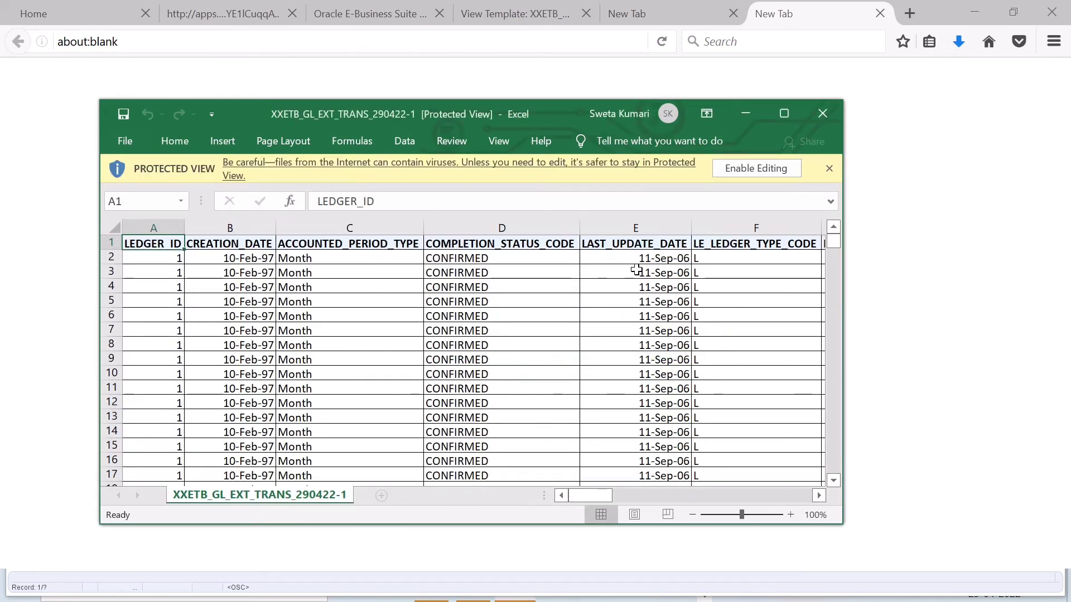
Step: Maximize the output workbook and examine its data rows and the column headings from CREATION_DATE to POSTED_DATE
click(784, 114)
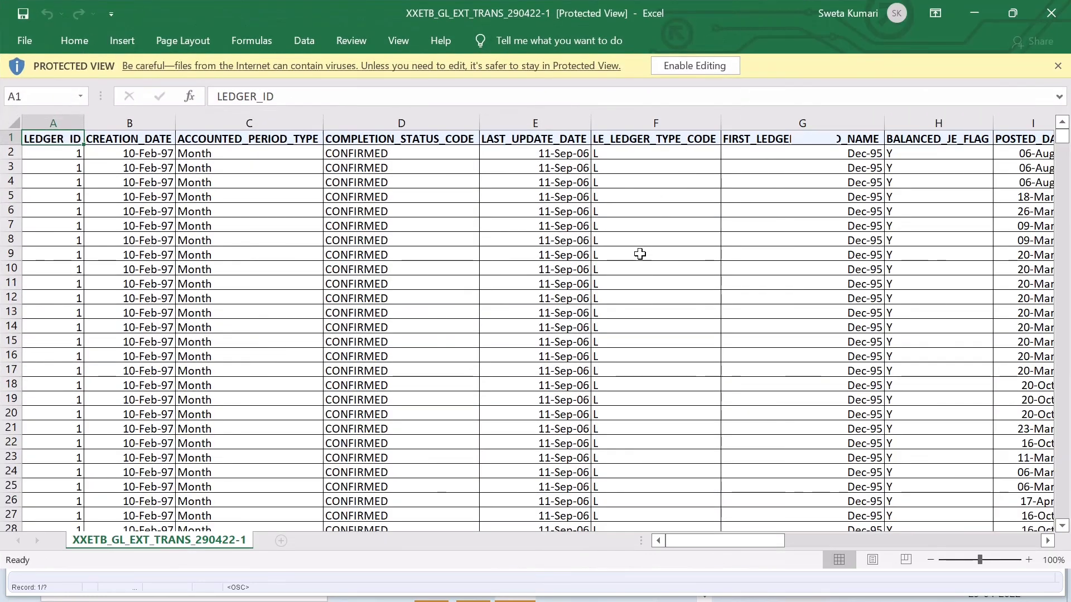
scroll(396, 264, down, 20)
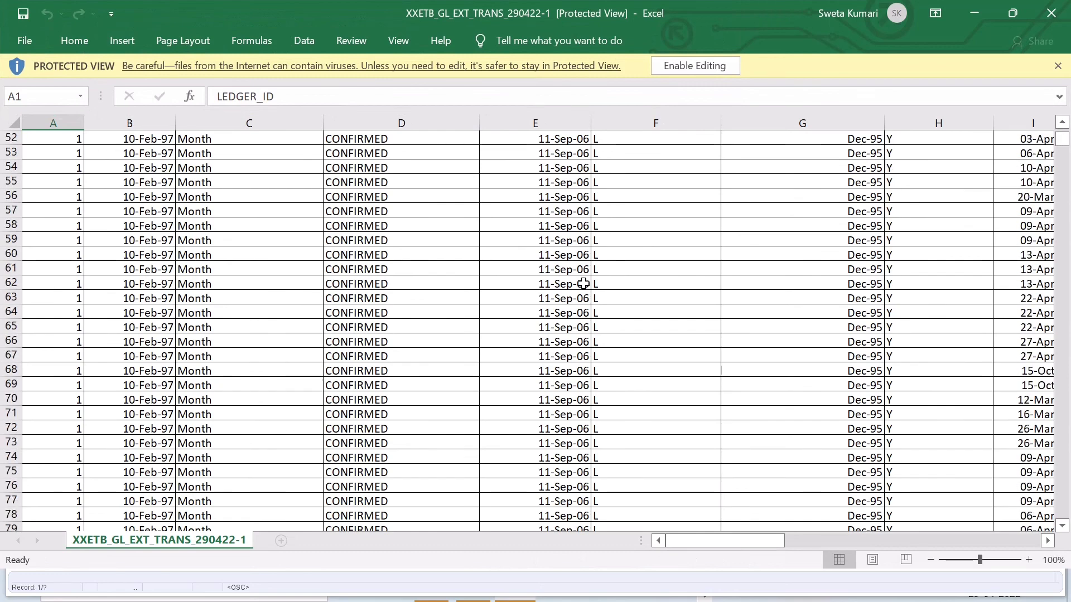
drag(696, 542, 683, 567)
scroll(607, 371, up, 20)
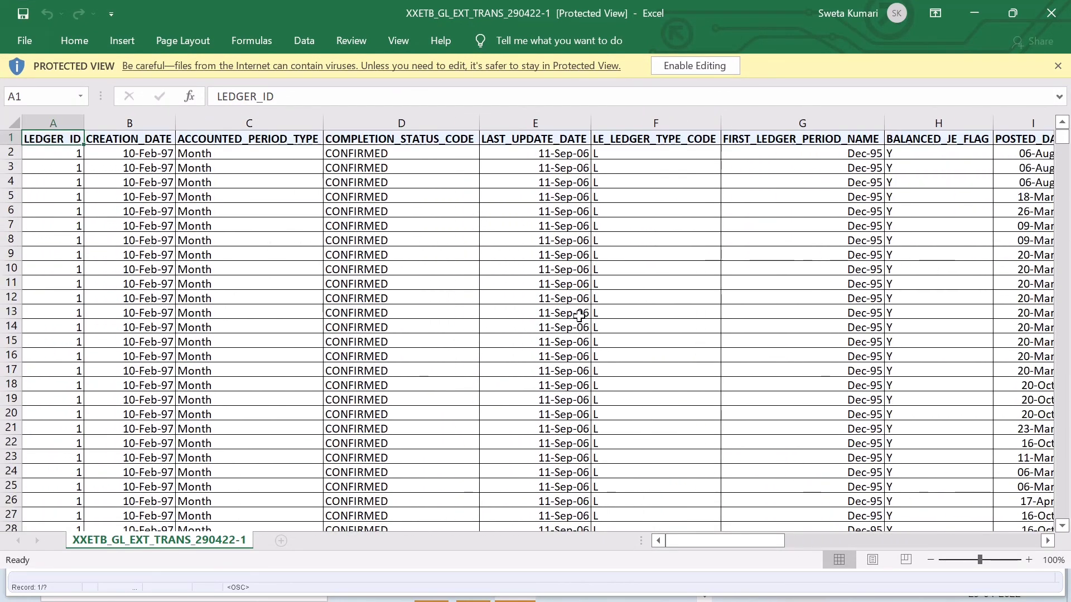
click(153, 138)
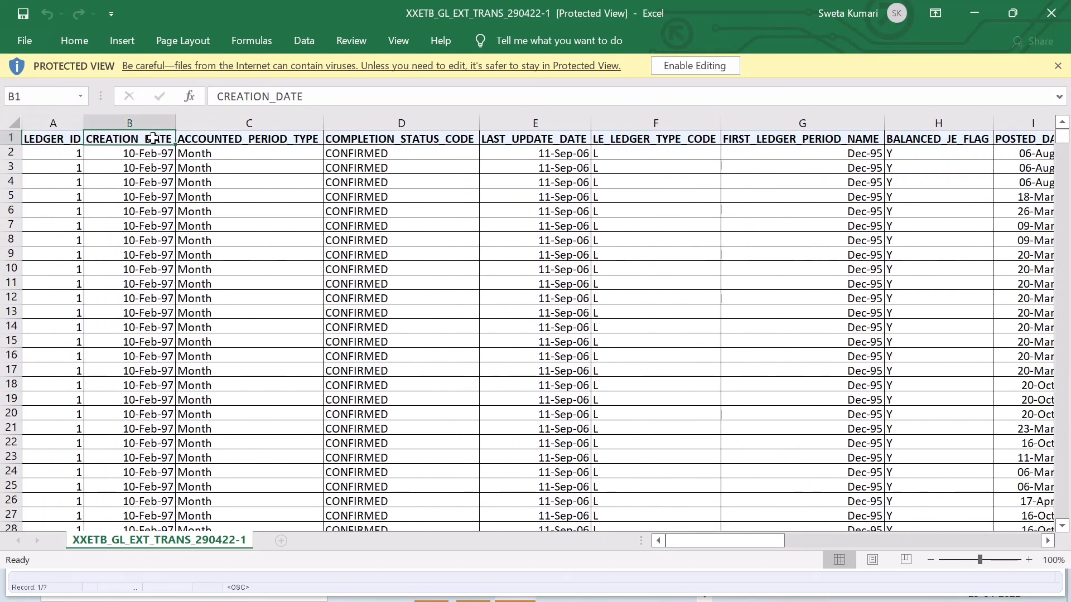
click(241, 142)
click(385, 140)
click(530, 142)
click(650, 143)
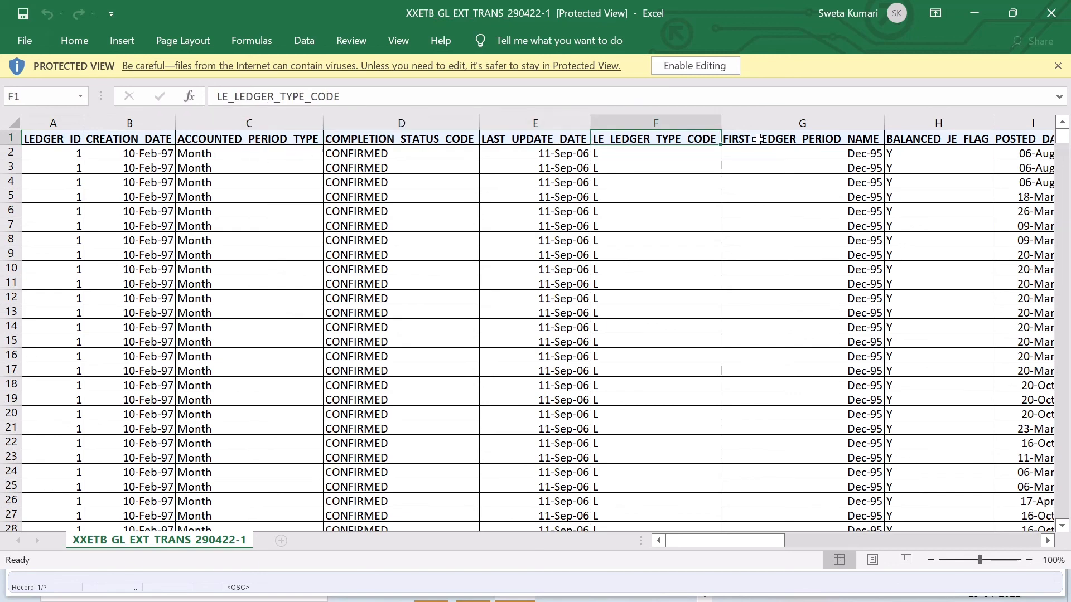
click(814, 144)
click(930, 143)
click(1016, 142)
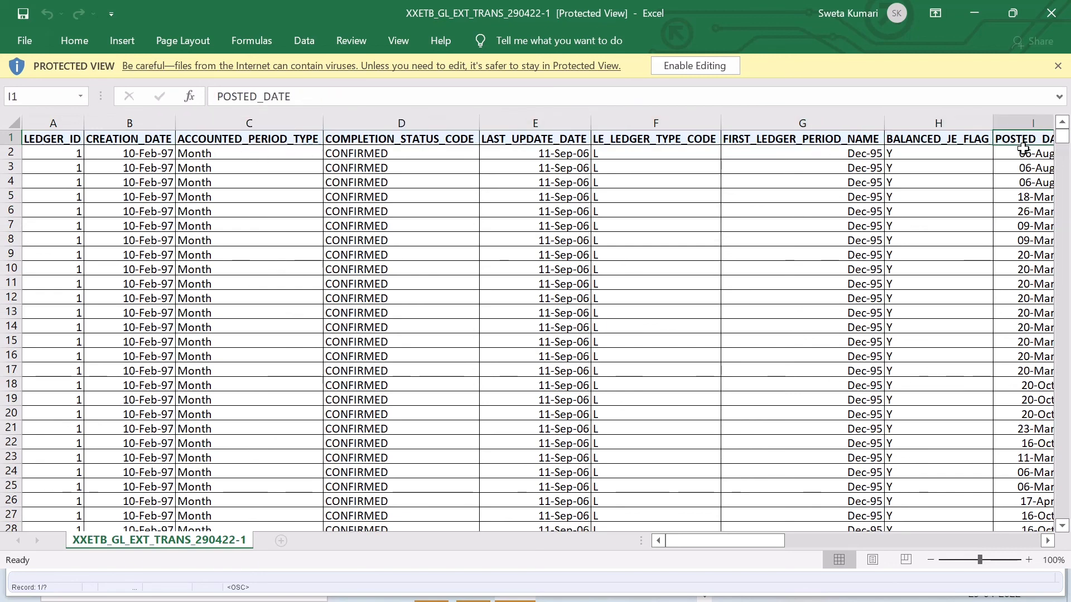
scroll(886, 307, down, 20)
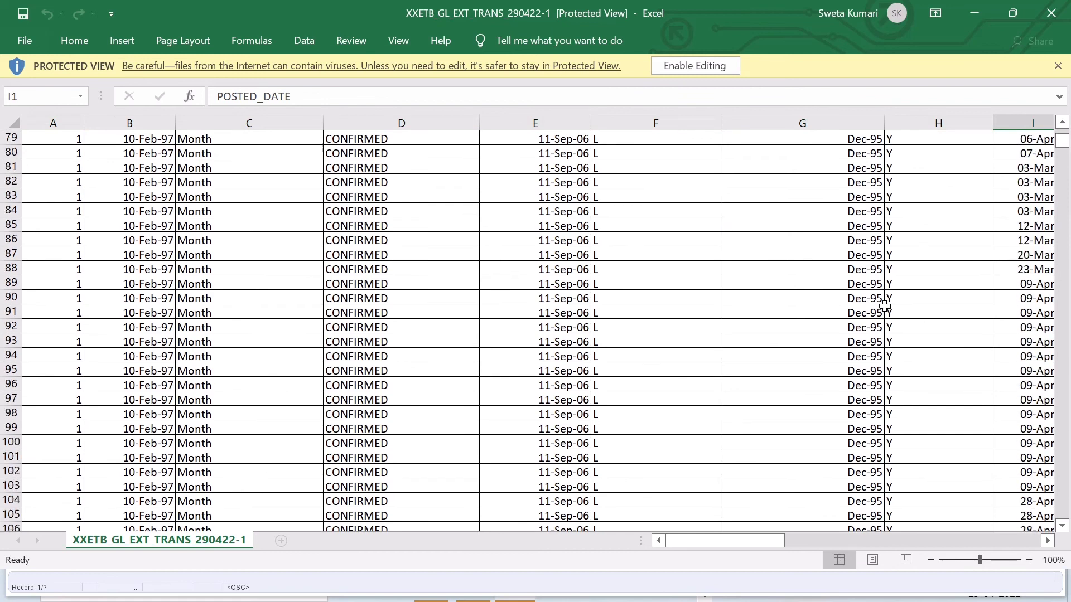
Step: Minimize the Excel, browser and Oracle Applications windows to return to the desktop
click(968, 12)
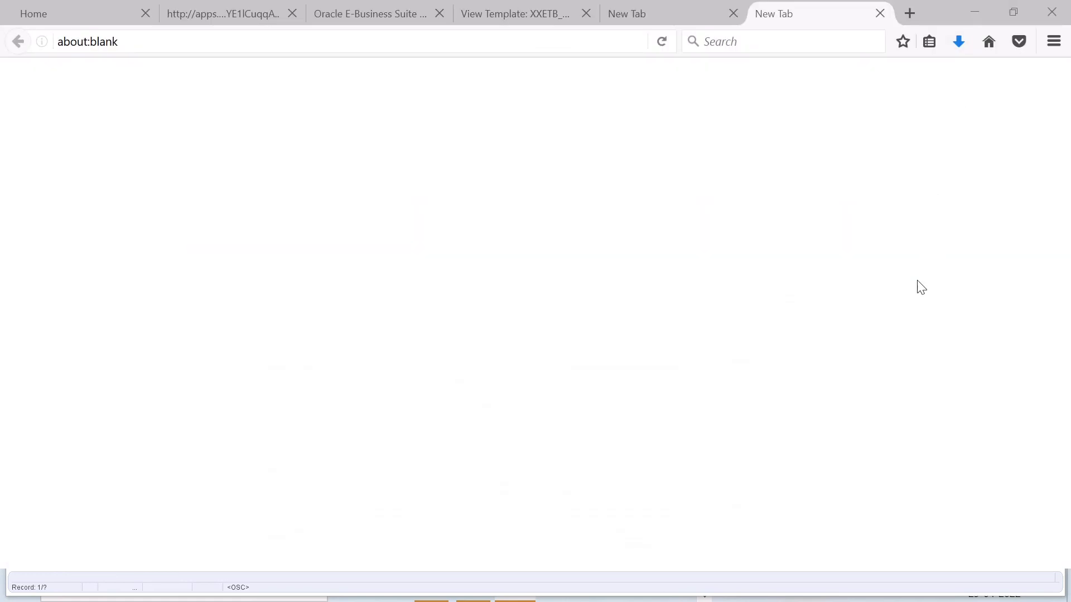
click(968, 8)
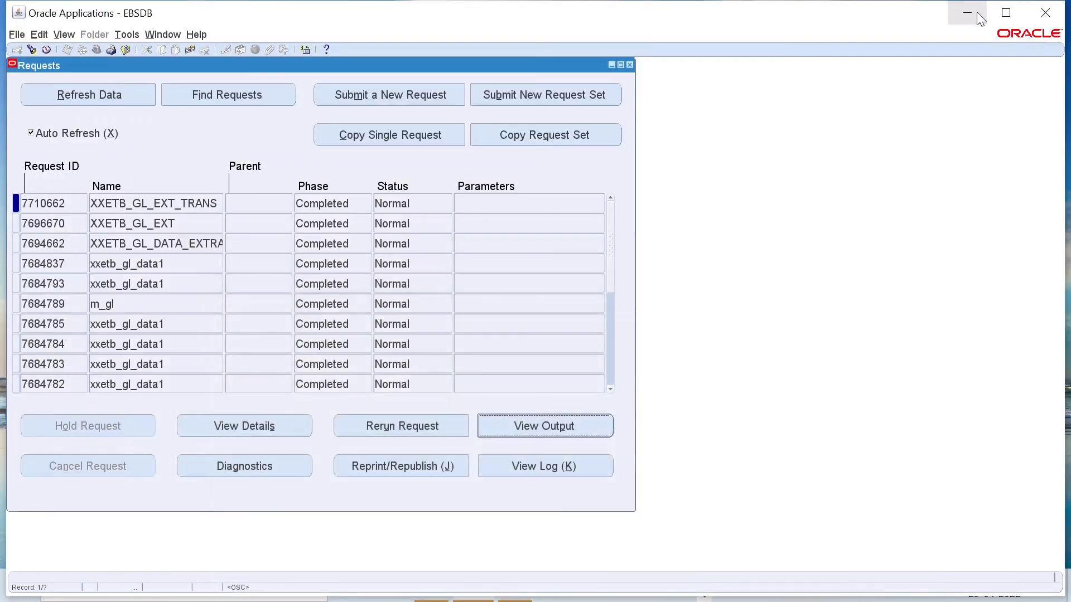
click(976, 12)
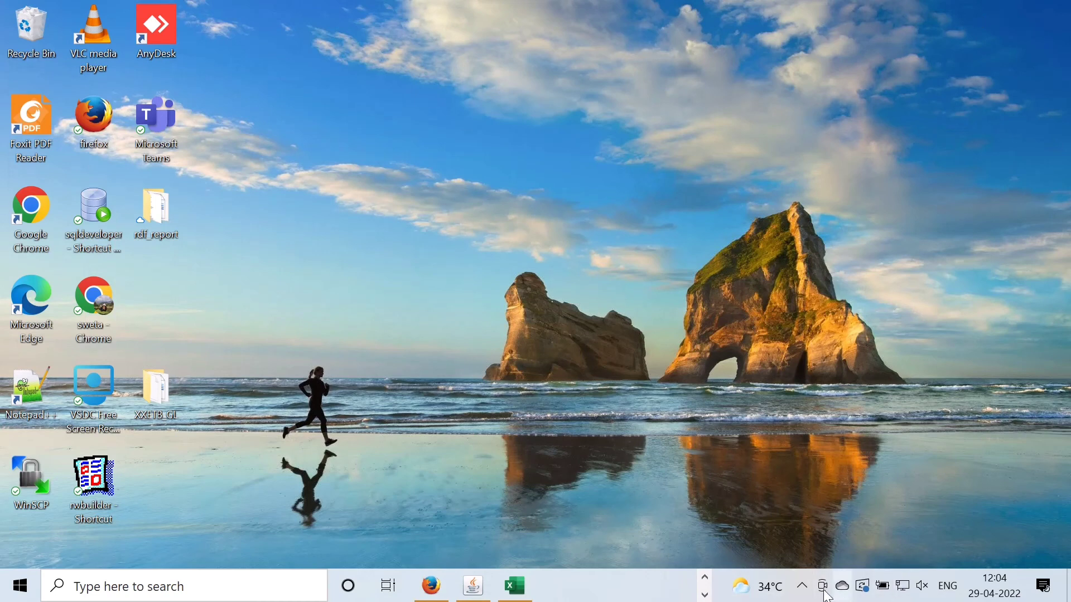
click(802, 586)
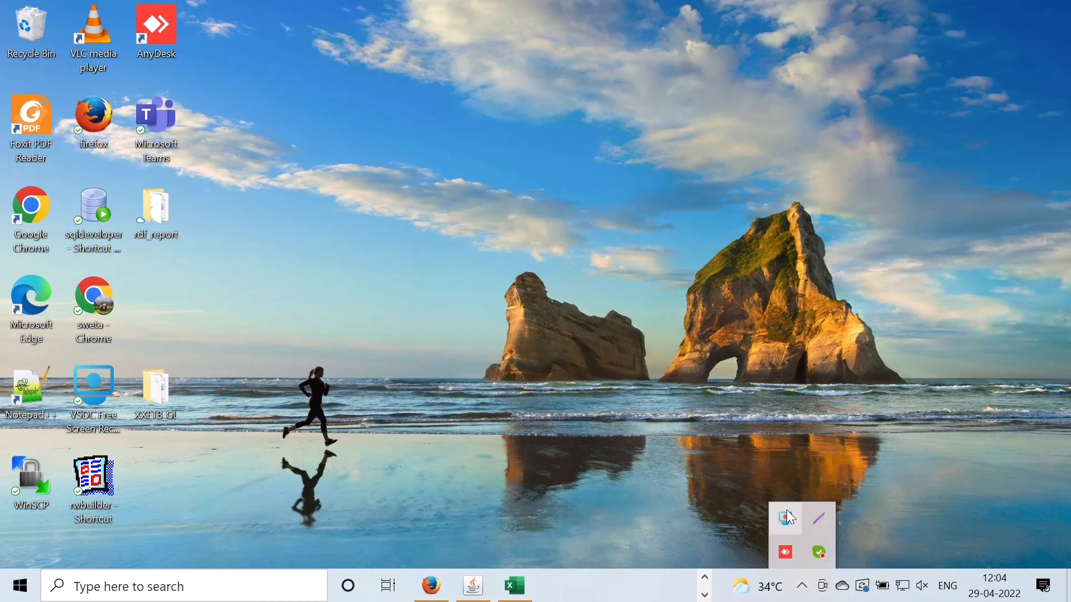